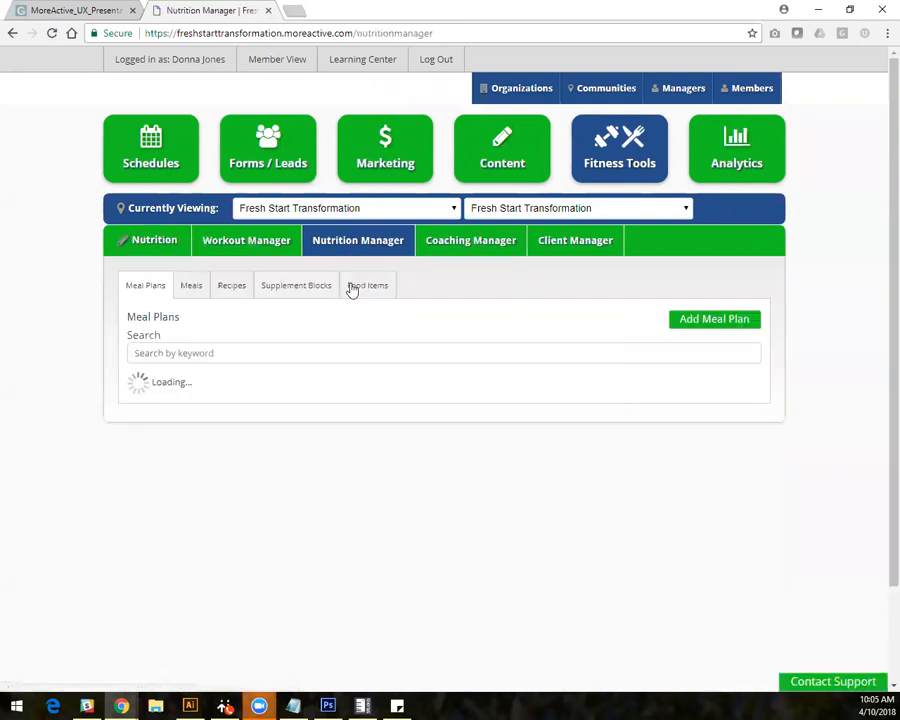
Show the Meals list and review the Saved To column on its first two pages.
{"action": "left_click", "coordinate": [191, 292]}
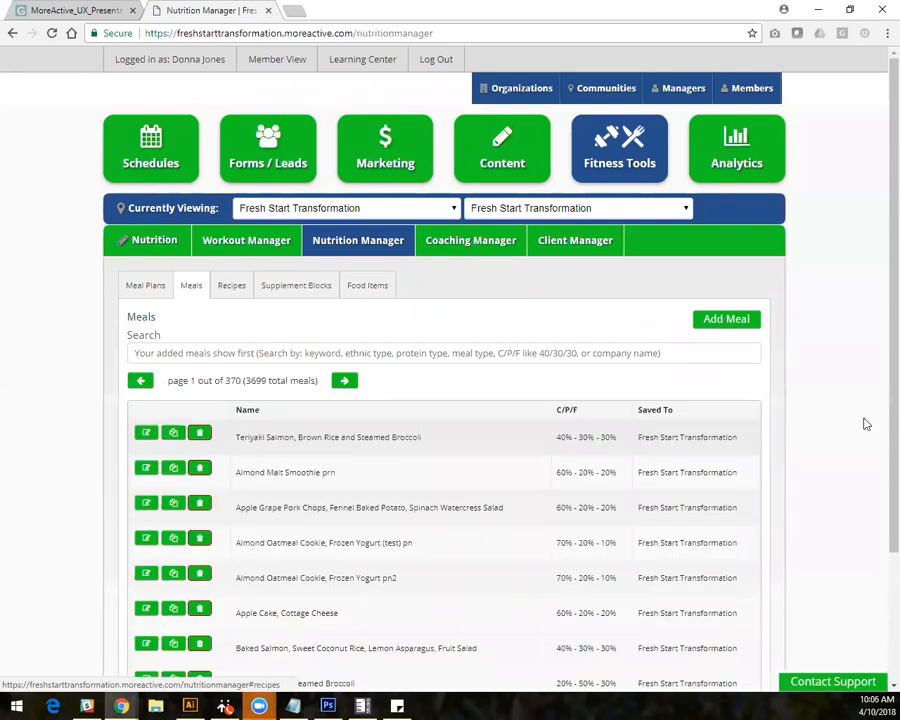
{"action": "scroll", "coordinate": [874, 460], "scroll_direction": "down", "scroll_amount": 2}
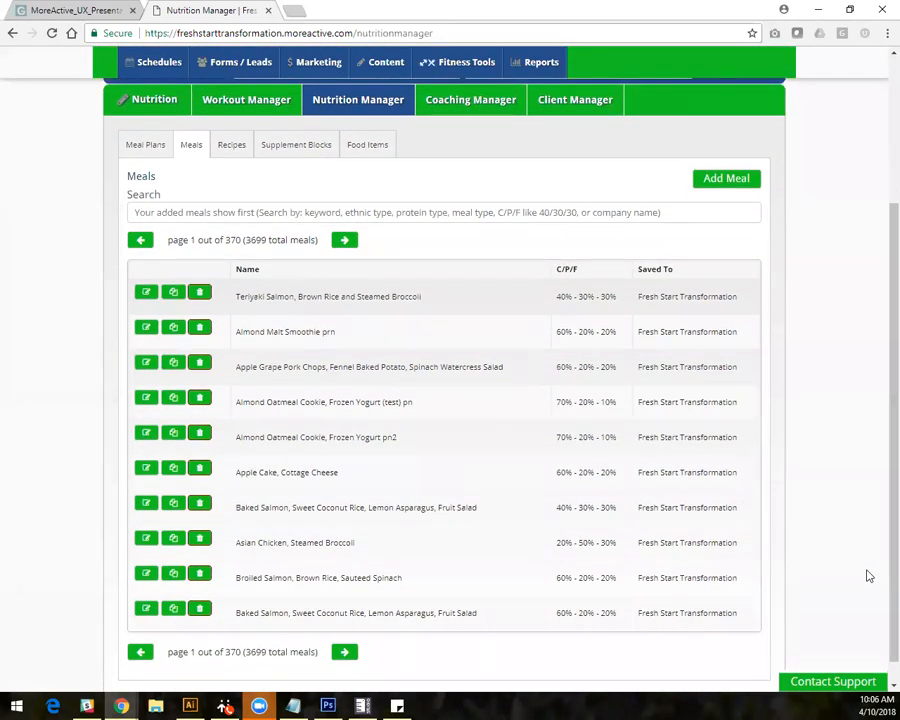
{"action": "left_click_drag", "start_coordinate": [638, 297], "coordinate": [738, 297]}
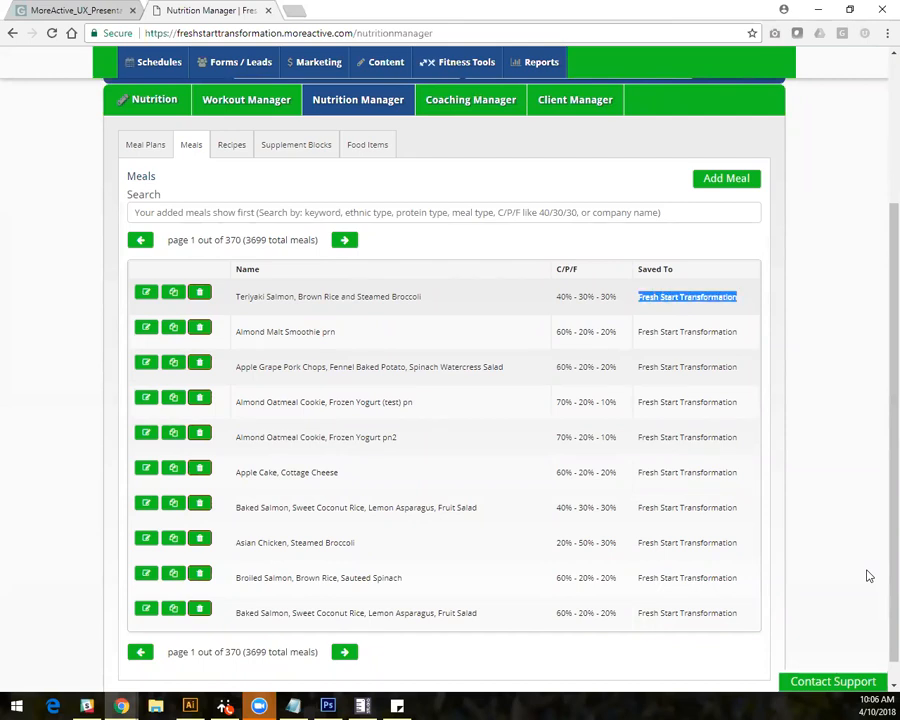
{"action": "left_click", "coordinate": [343, 246]}
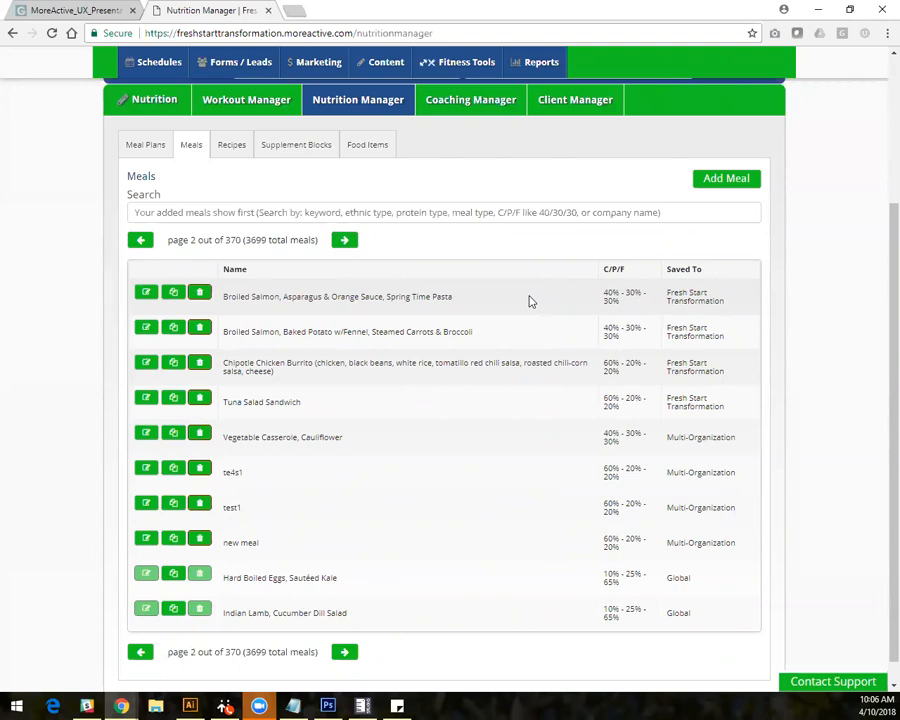
{"action": "left_click_drag", "start_coordinate": [736, 438], "coordinate": [667, 438]}
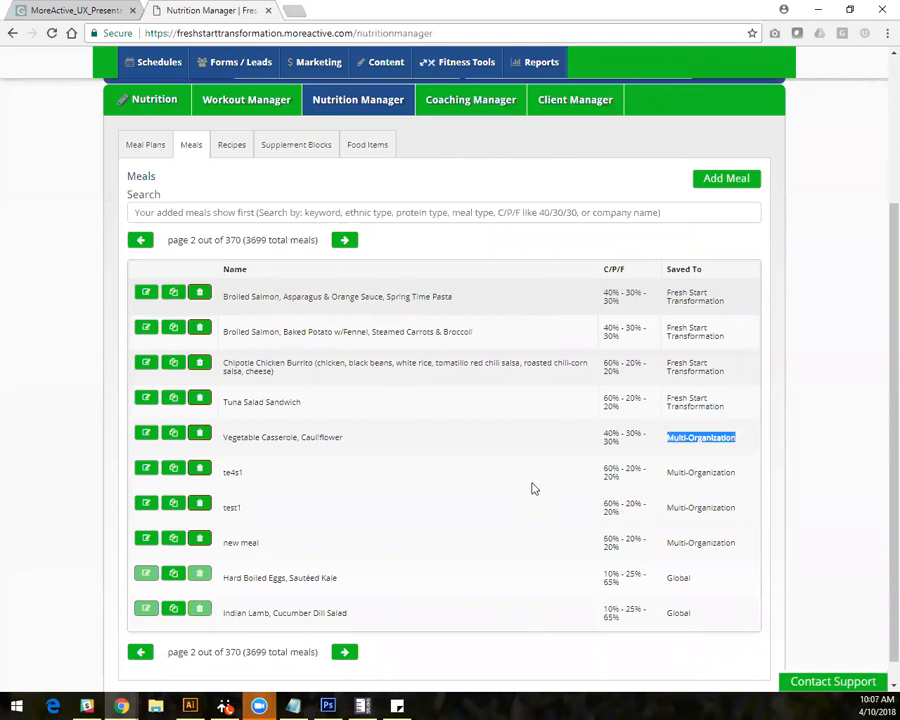
Open a duplicate of the "Hard Boiled Eggs, Sautéed Kale" meal and review its Save to options, keeping All My Organizations.
{"action": "left_click", "coordinate": [175, 578]}
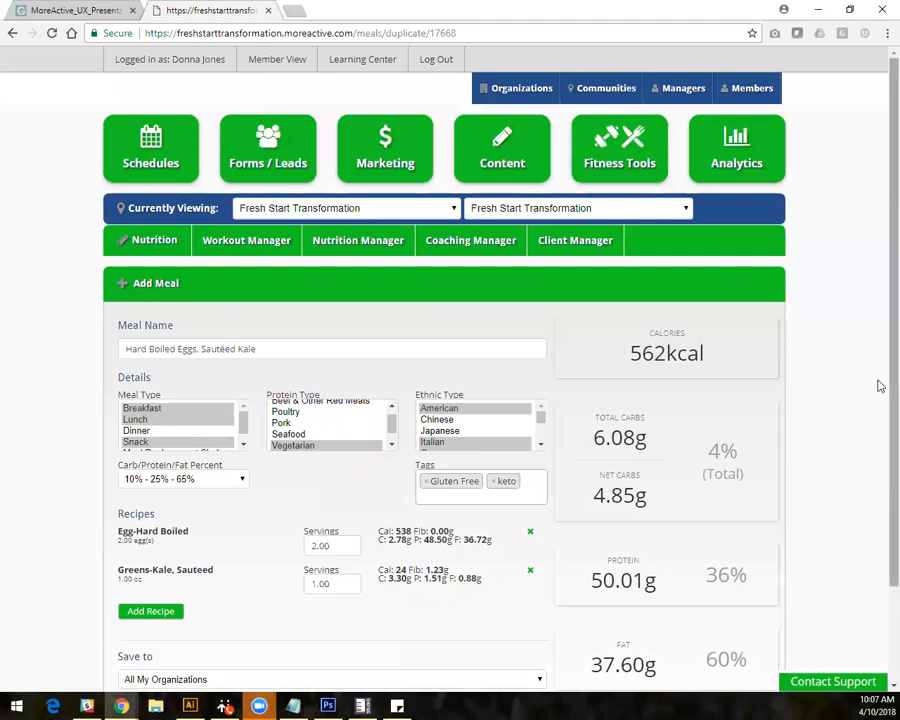
{"action": "scroll", "coordinate": [875, 415], "scroll_direction": "down", "scroll_amount": 2}
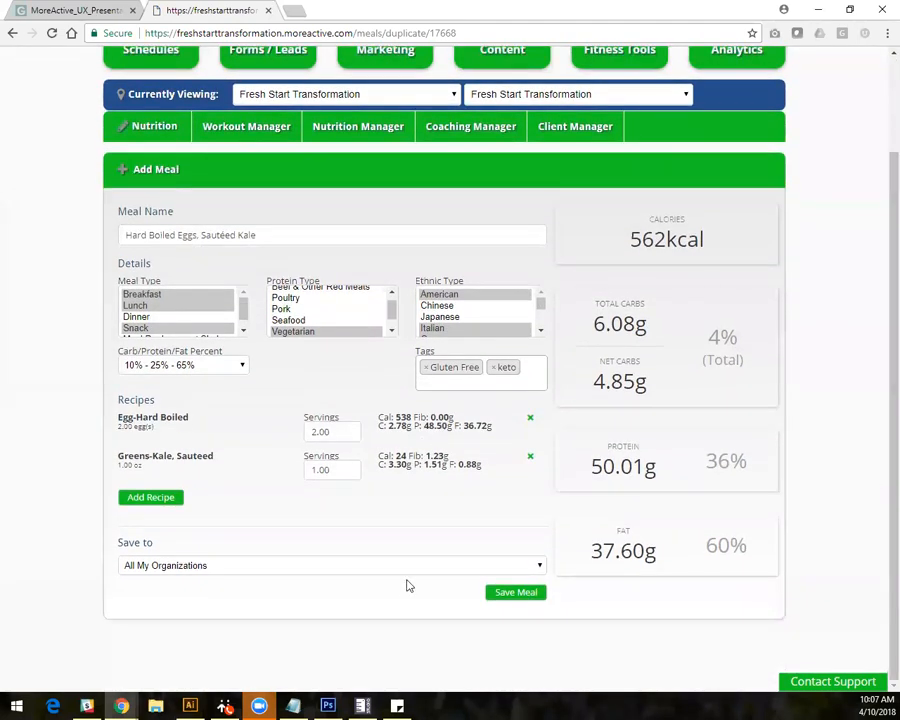
{"action": "left_click", "coordinate": [404, 568]}
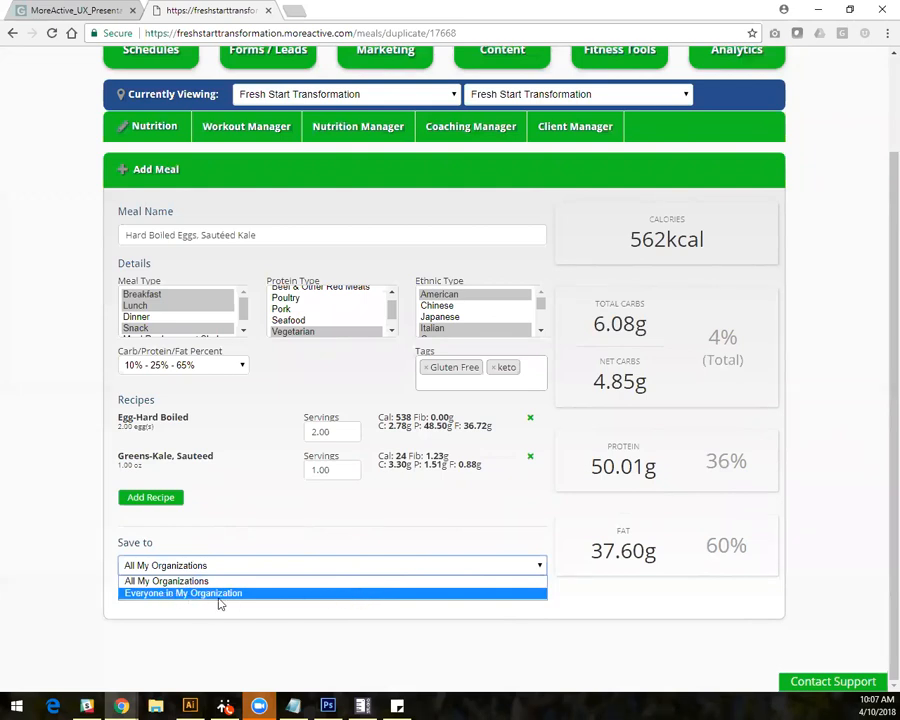
{"action": "left_click", "coordinate": [303, 581]}
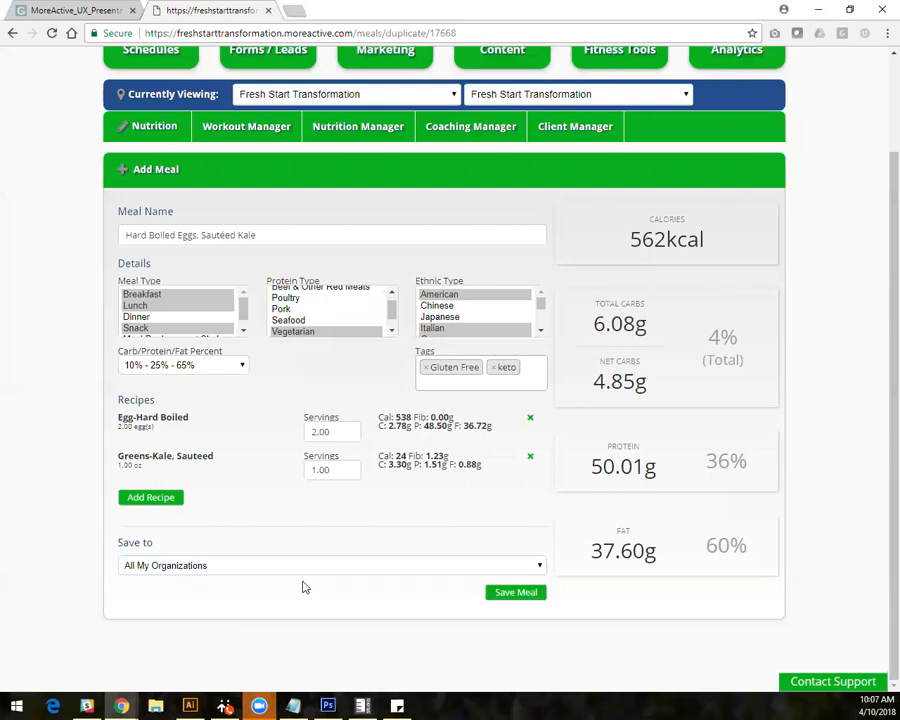
Return to page 2 of the Nutrition Manager's Meals list and compare the Fresh Start Transformation, Multi-Organization and Global Saved To entries.
{"action": "left_click", "coordinate": [349, 129]}
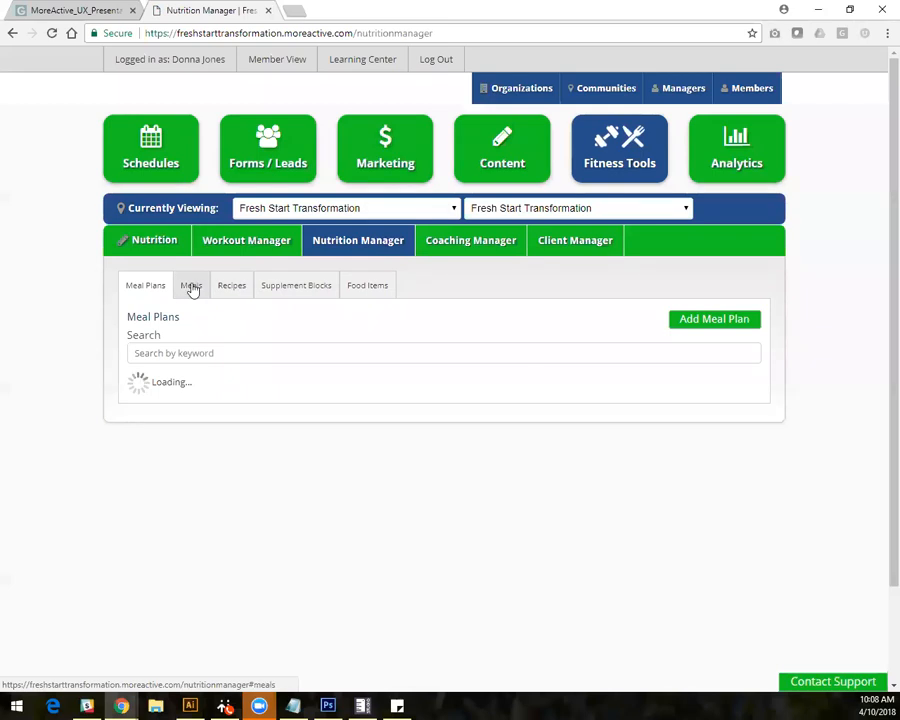
{"action": "left_click", "coordinate": [191, 287]}
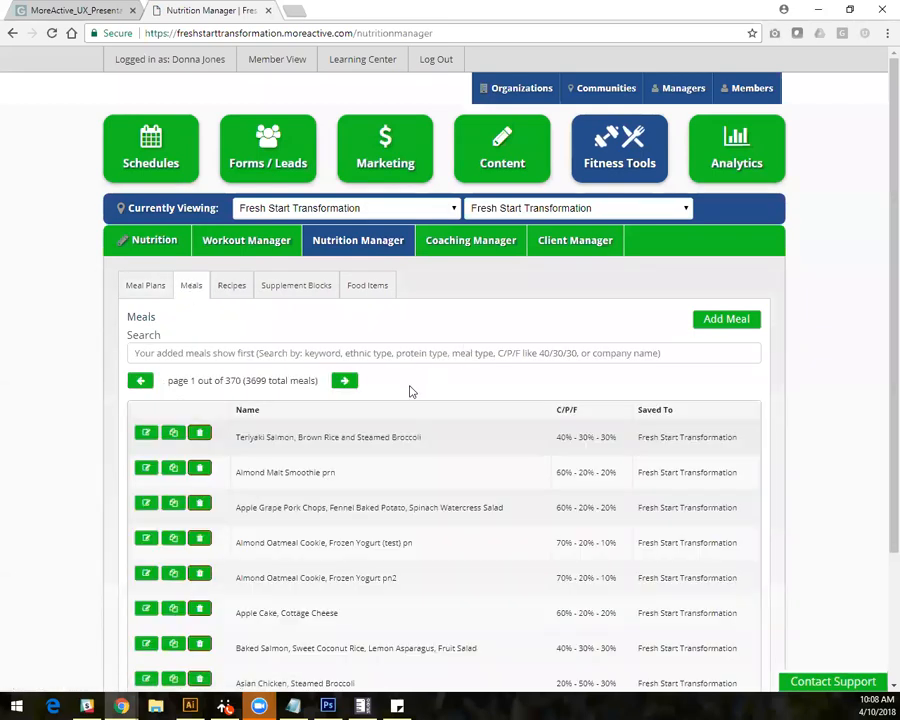
{"action": "left_click", "coordinate": [343, 381]}
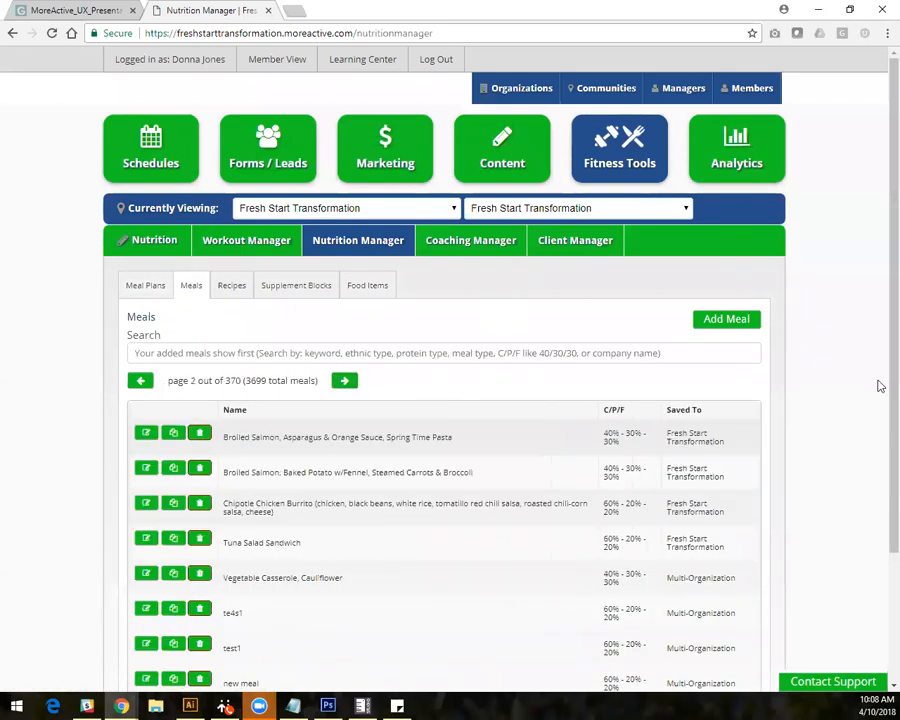
{"action": "scroll", "coordinate": [878, 440], "scroll_direction": "down", "scroll_amount": 2}
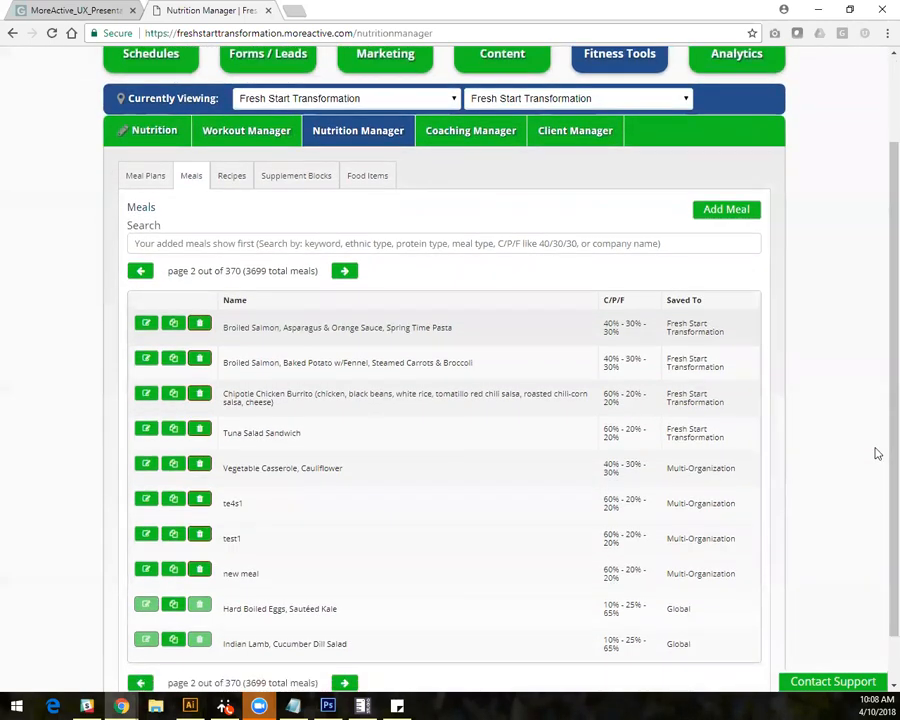
{"action": "left_click_drag", "start_coordinate": [725, 333], "coordinate": [667, 324]}
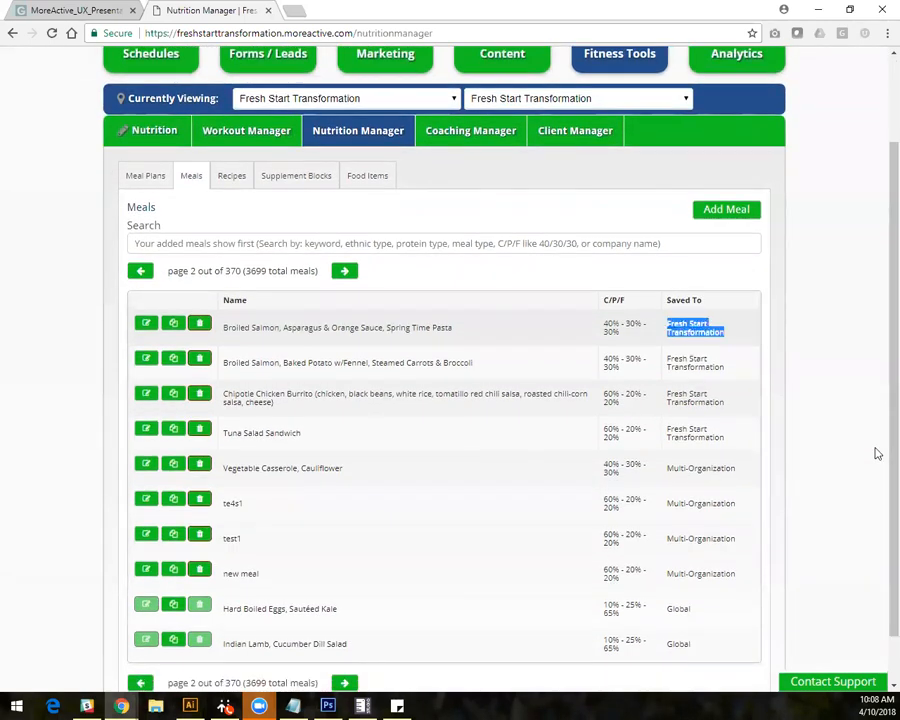
{"action": "left_click_drag", "start_coordinate": [725, 368], "coordinate": [667, 358]}
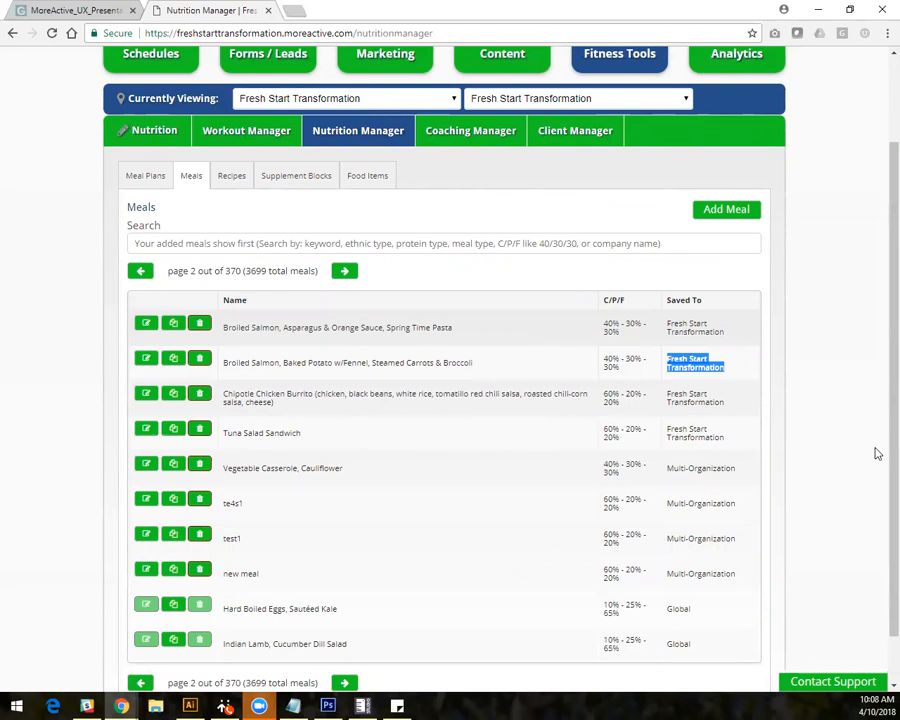
{"action": "left_click_drag", "start_coordinate": [735, 472], "coordinate": [667, 464]}
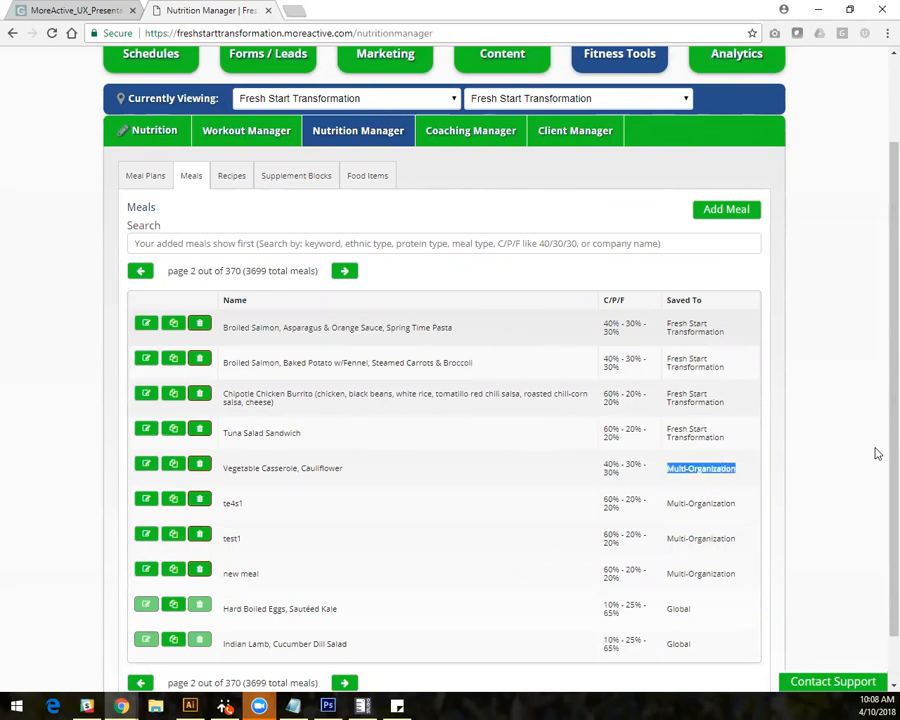
{"action": "left_click_drag", "start_coordinate": [735, 577], "coordinate": [667, 573]}
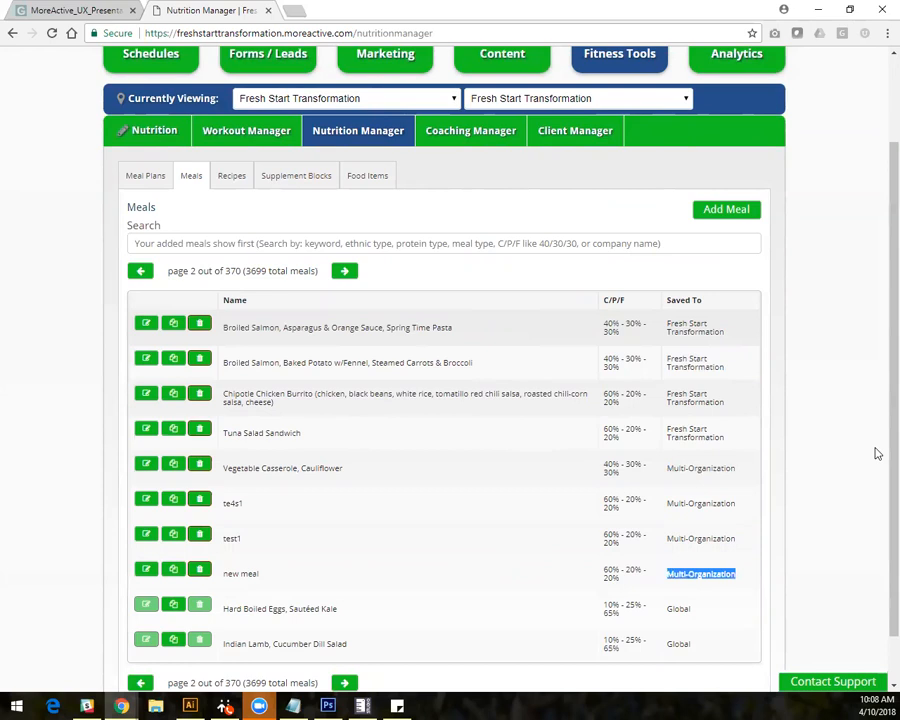
{"action": "left_click_drag", "start_coordinate": [692, 609], "coordinate": [667, 609]}
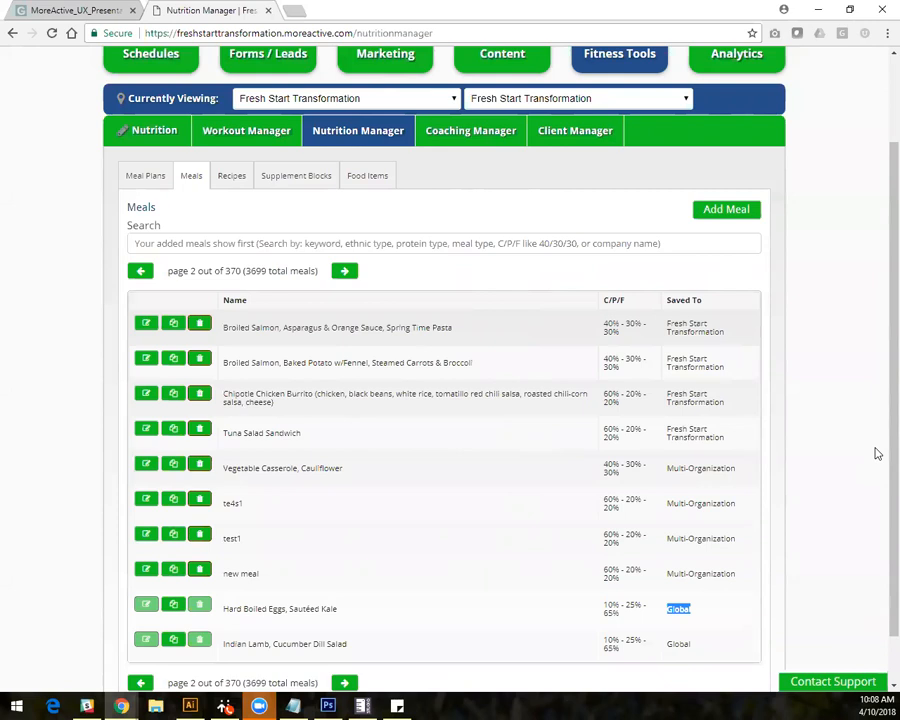
Open the Ketogenic meal plan saved to Fresh Start Transformation for editing, at its Sunday Breakfast block.
{"action": "left_click", "coordinate": [137, 183]}
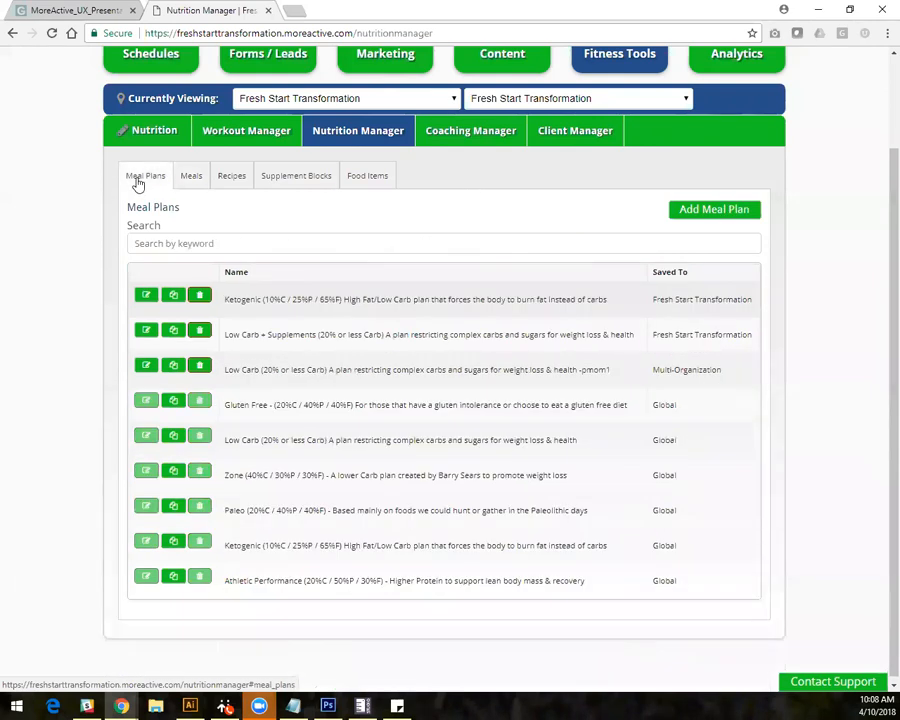
{"action": "left_click", "coordinate": [146, 296]}
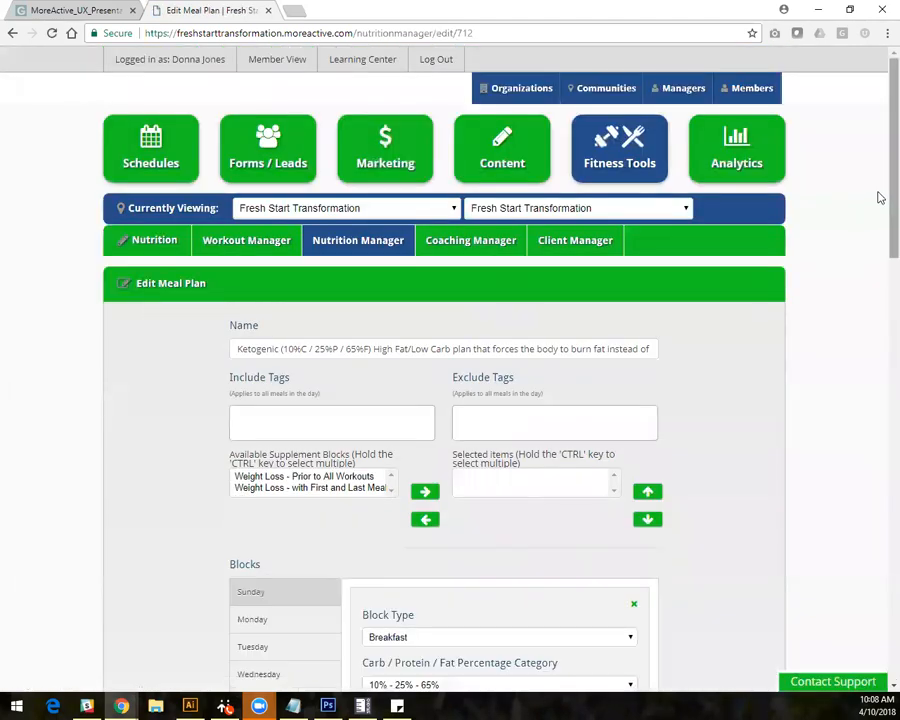
{"action": "scroll", "coordinate": [870, 340], "scroll_direction": "down", "scroll_amount": 6}
{"action": "scroll", "coordinate": [866, 370], "scroll_direction": "up", "scroll_amount": 2}
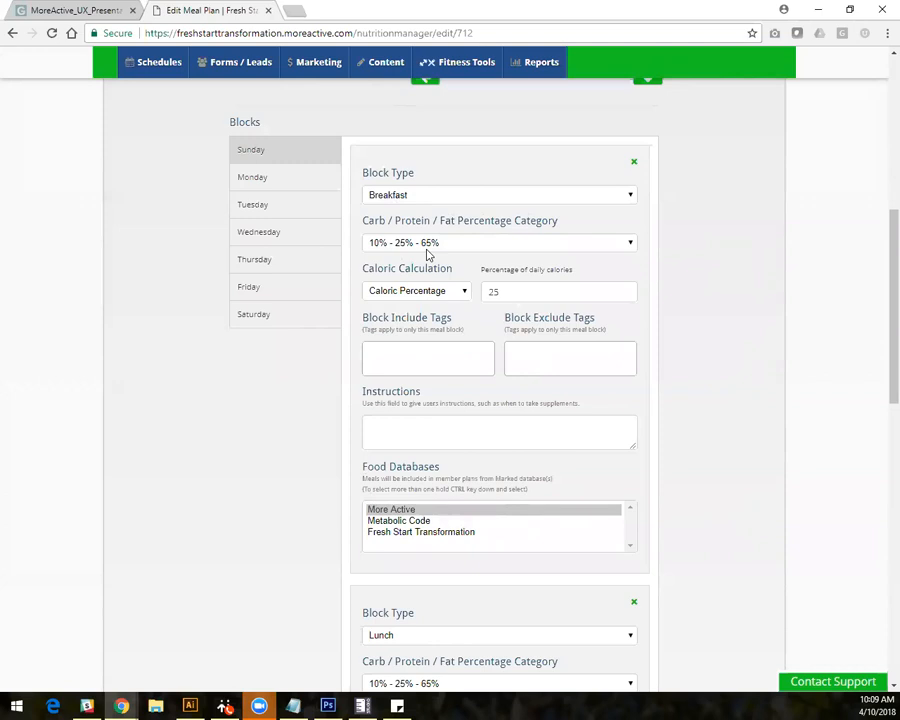
Set the Sunday Breakfast block's food databases to Fresh Start Transformation only, deselecting More Active and Metabolic Code.
{"action": "left_click", "coordinate": [430, 449]}
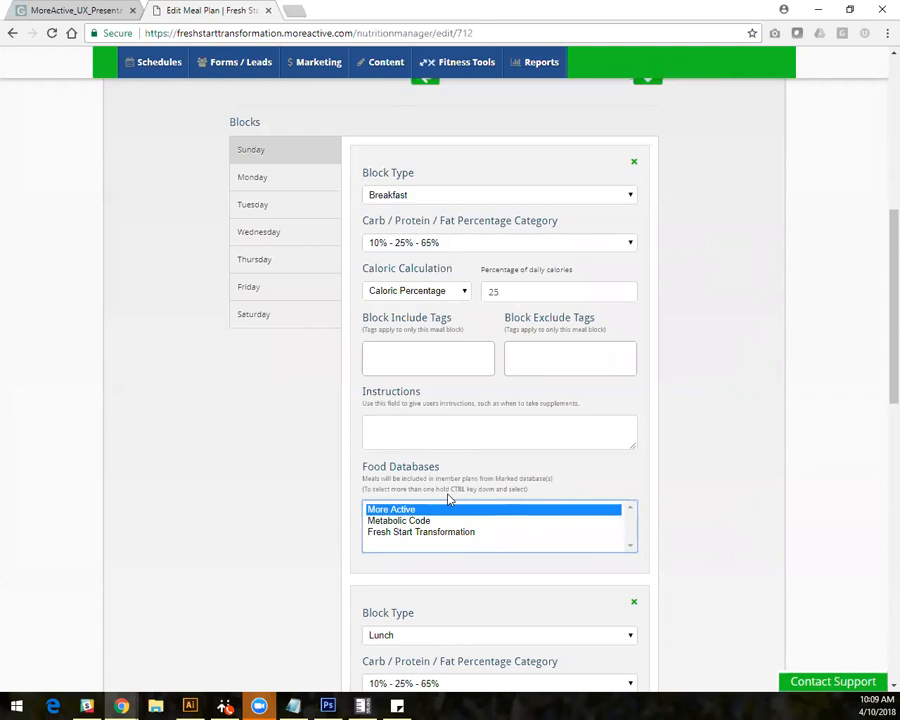
{"action": "key", "text": "shift+Down"}
{"action": "key", "text": "shift+Down"}
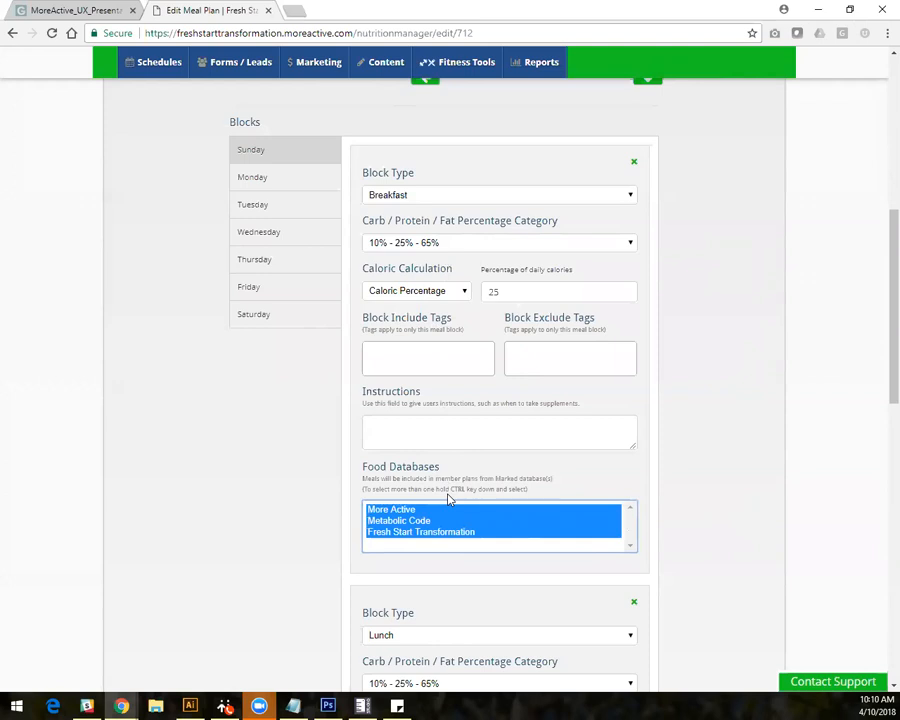
{"action": "key", "text": "shift+Up"}
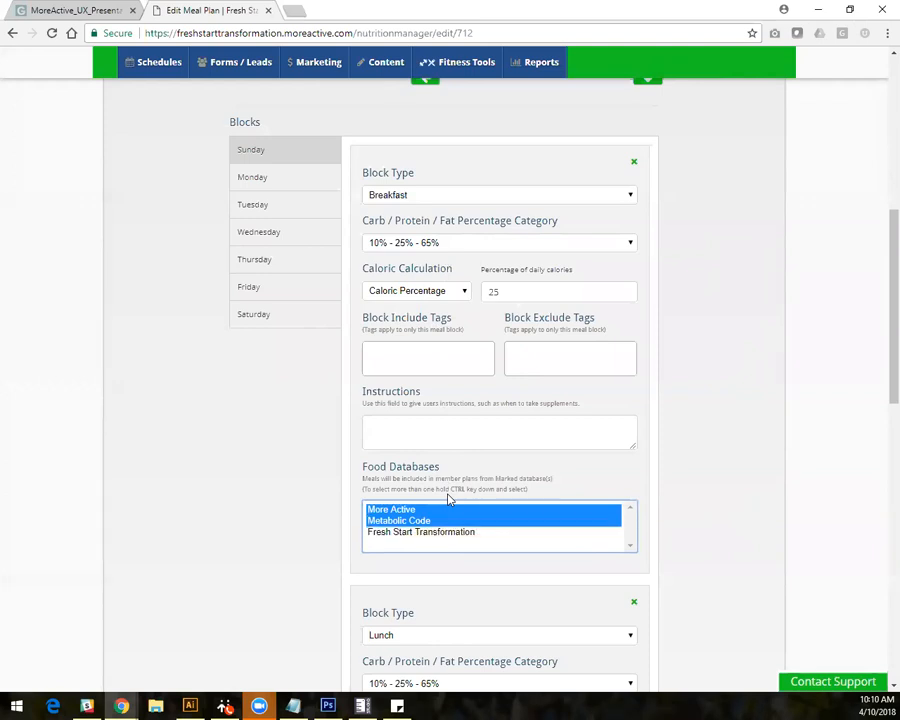
{"action": "left_click", "coordinate": [440, 510], "text": "ctrl"}
{"action": "left_click", "coordinate": [440, 521], "text": "ctrl"}
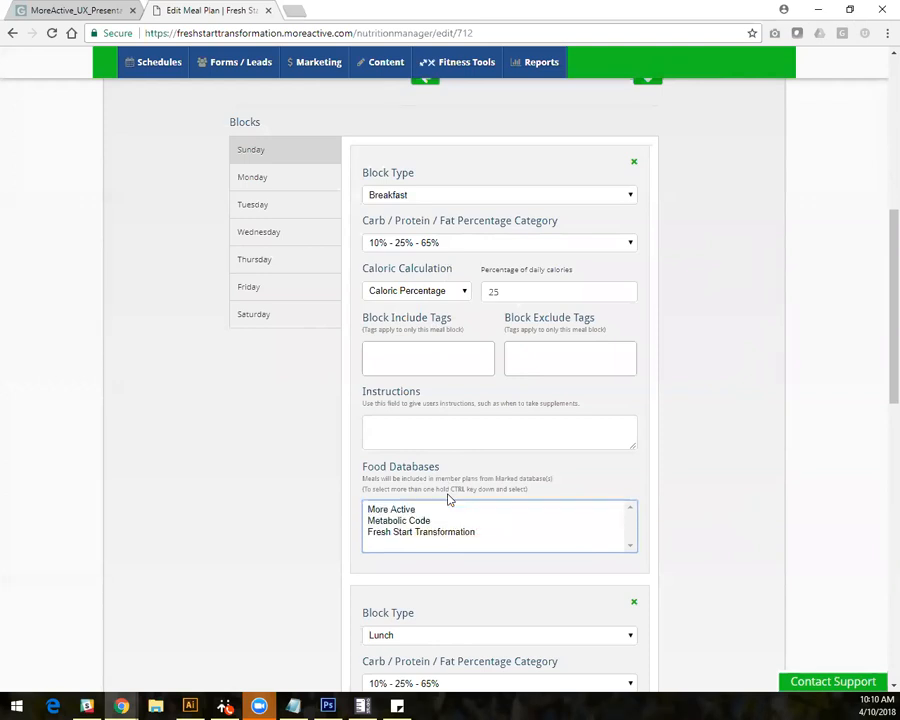
{"action": "left_click", "coordinate": [440, 532], "text": "ctrl"}
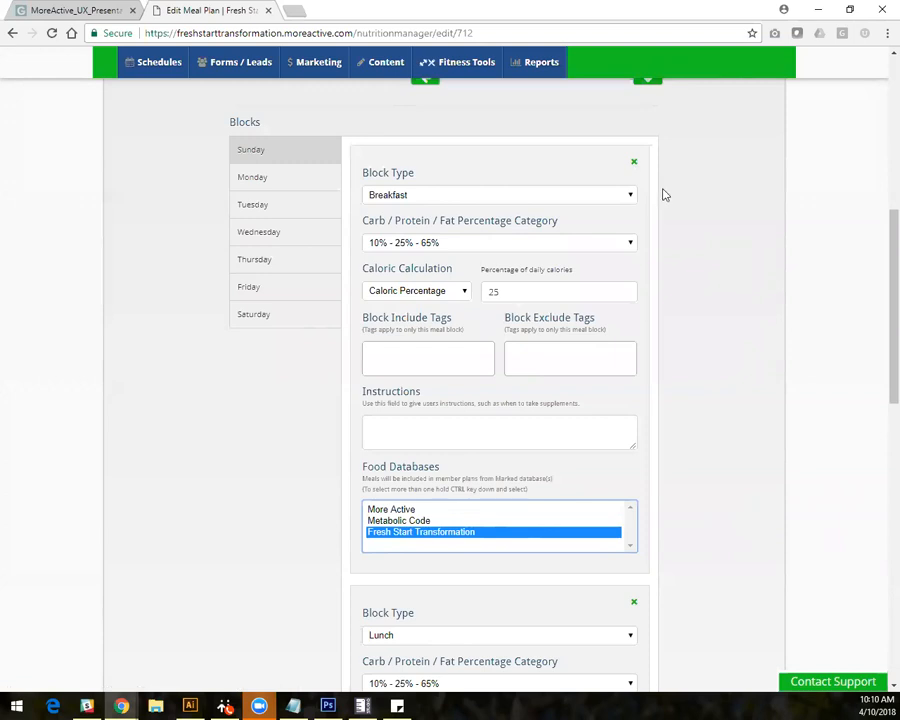
Review the Sunday Breakfast block's available include tags, food databases and block types without changing them.
{"action": "left_click", "coordinate": [386, 351]}
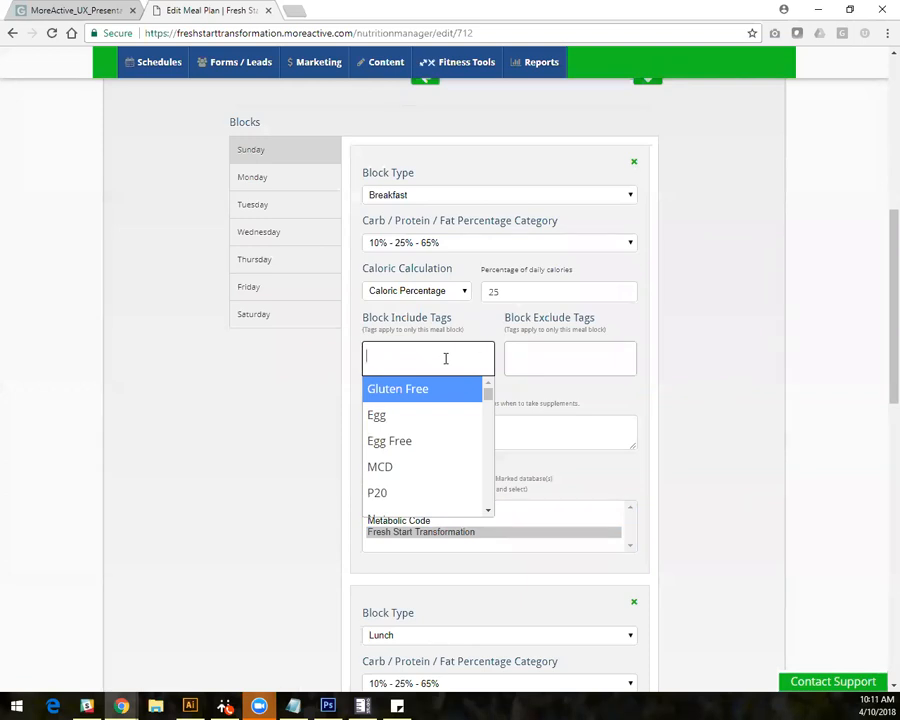
{"action": "left_click", "coordinate": [516, 368]}
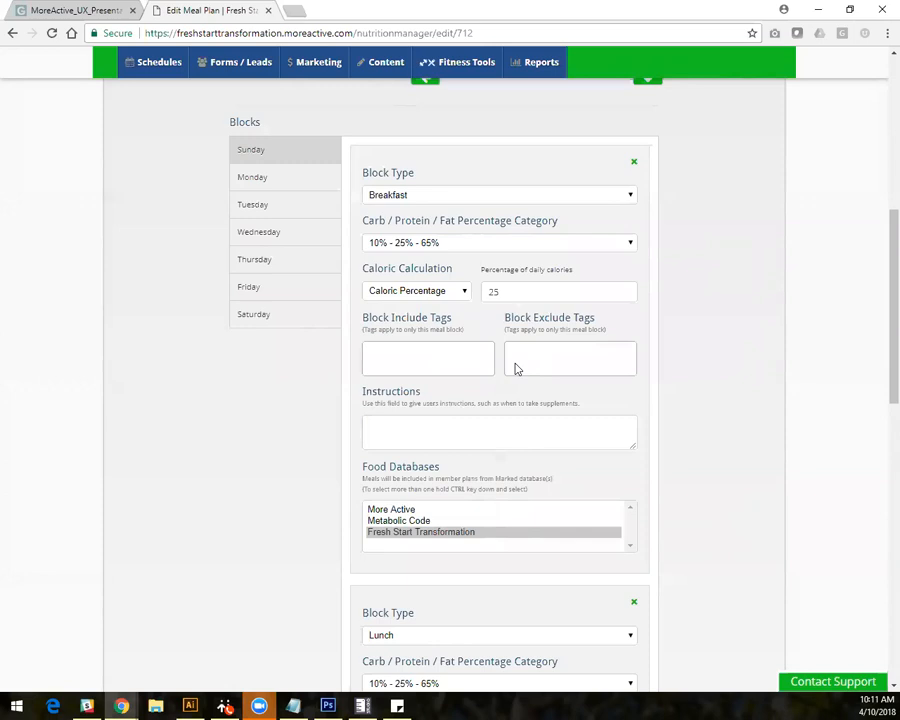
{"action": "left_click", "coordinate": [469, 503]}
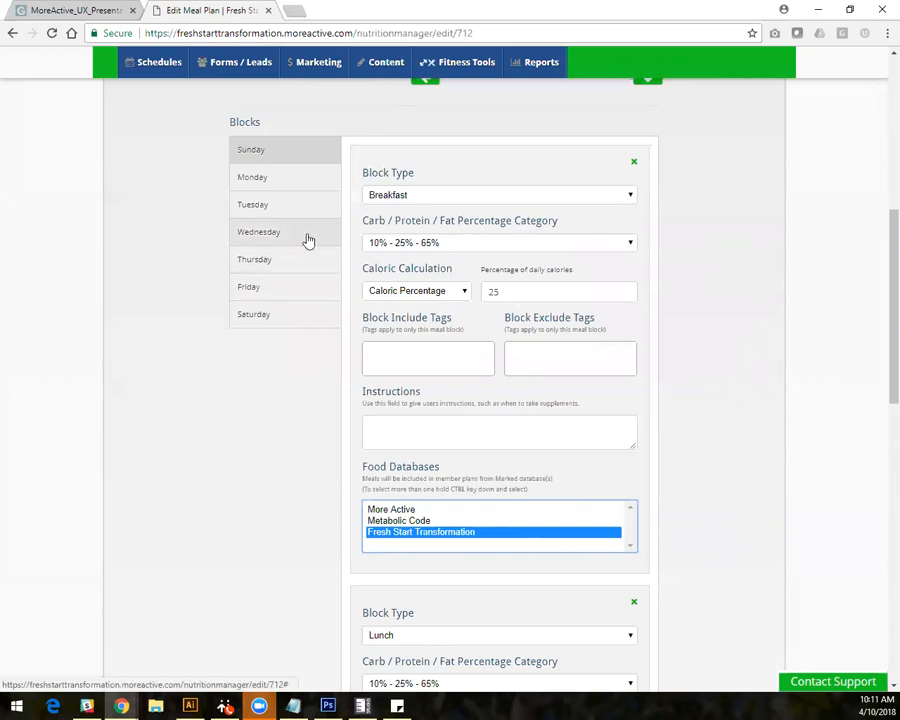
{"action": "left_click", "coordinate": [437, 197]}
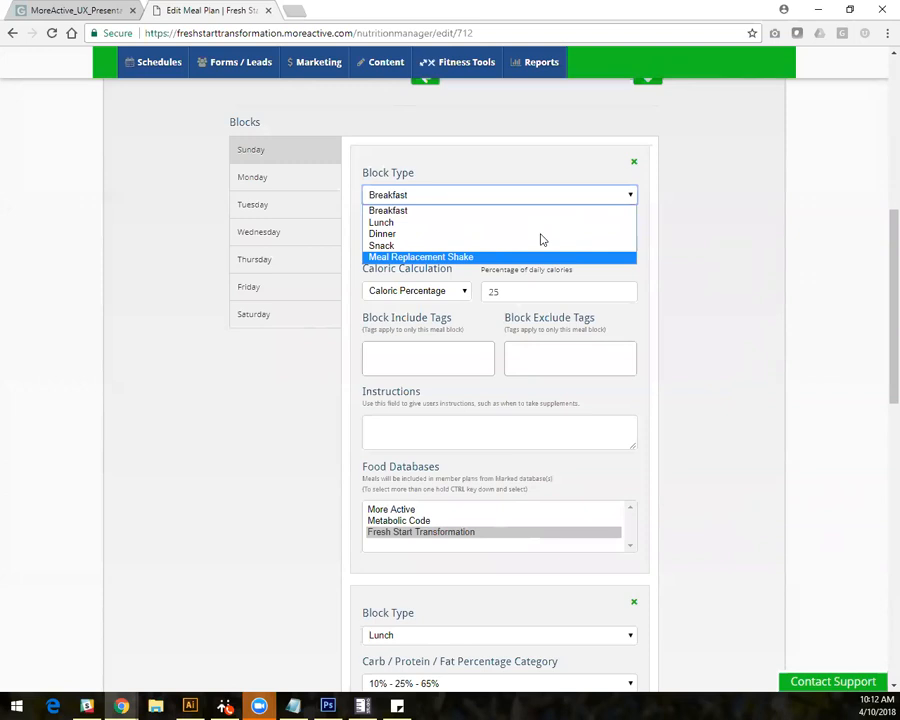
{"action": "key", "text": "Escape"}
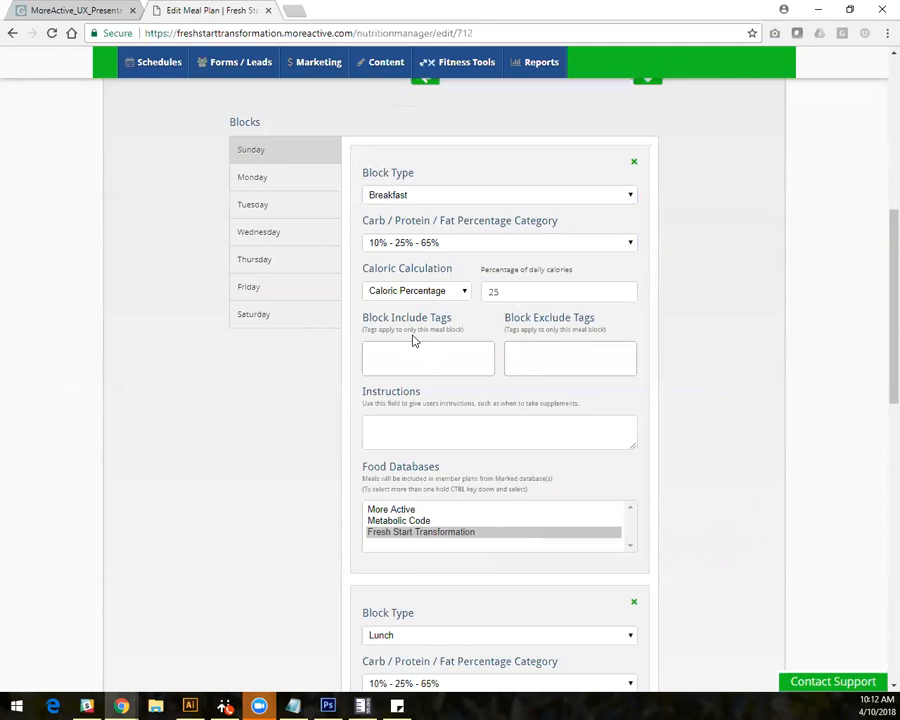
Examine the meal plan's day-wide Include Tags and Exclude Tags, then return to the Sunday Breakfast block's settings.
{"action": "scroll", "coordinate": [878, 320], "scroll_direction": "up", "scroll_amount": 4}
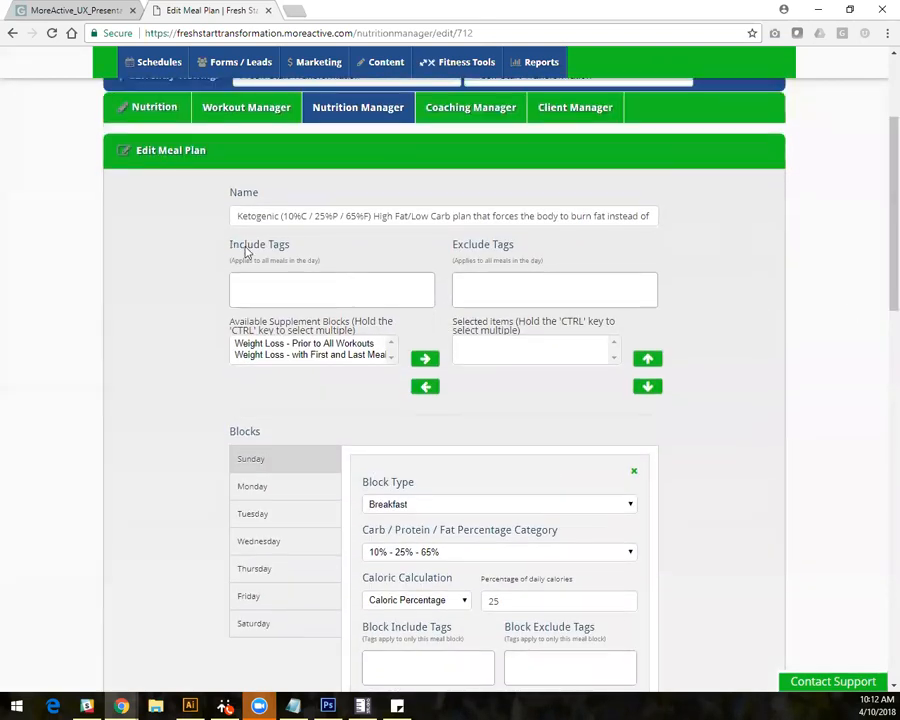
{"action": "left_click_drag", "start_coordinate": [233, 247], "coordinate": [314, 258]}
{"action": "left_click_drag", "start_coordinate": [455, 245], "coordinate": [545, 270]}
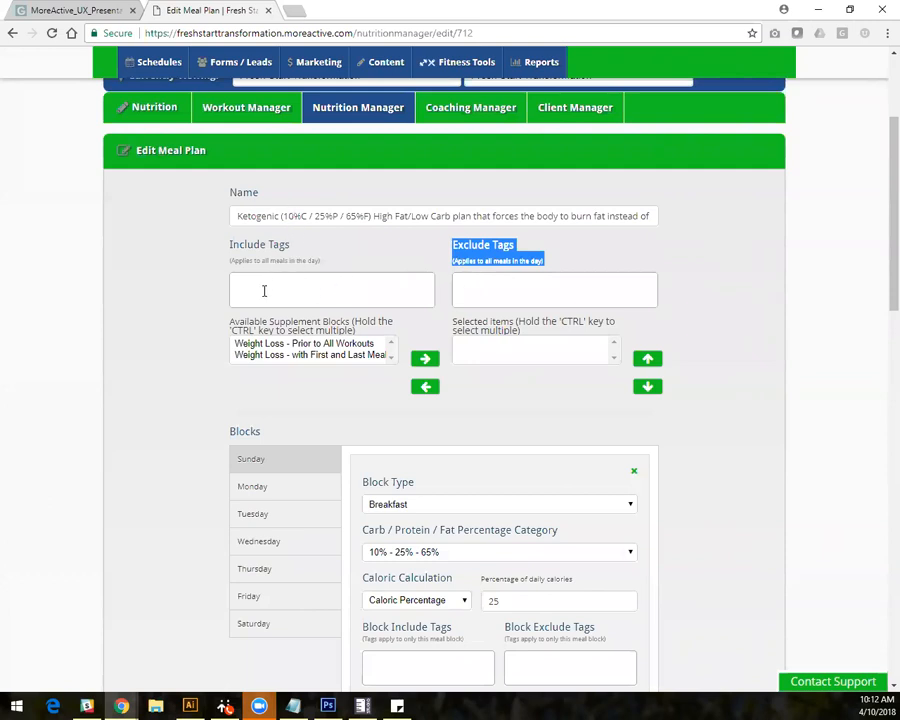
{"action": "left_click", "coordinate": [484, 259]}
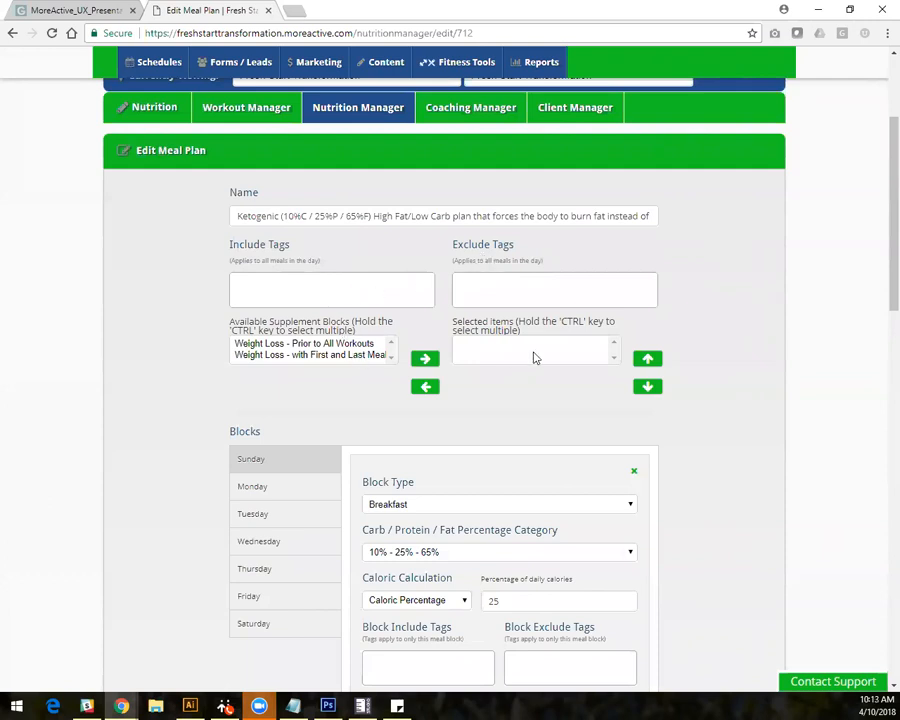
{"action": "left_click_drag", "start_coordinate": [880, 275], "coordinate": [878, 356]}
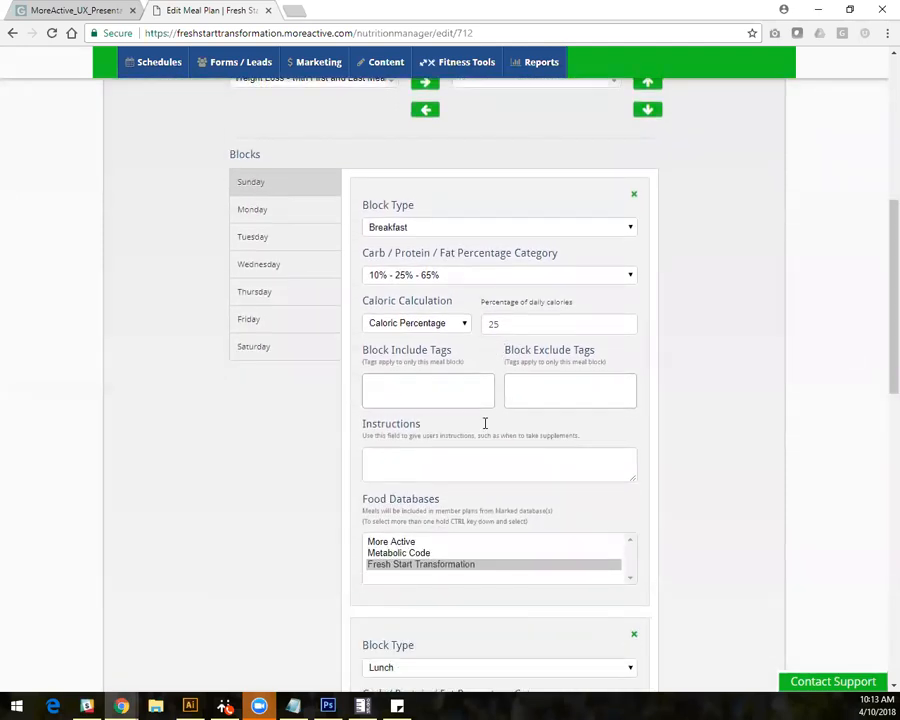
Switch the Sunday Breakfast block's food database to More Active and back to Fresh Start Transformation.
{"action": "left_click", "coordinate": [484, 541]}
{"action": "left_click", "coordinate": [482, 564]}
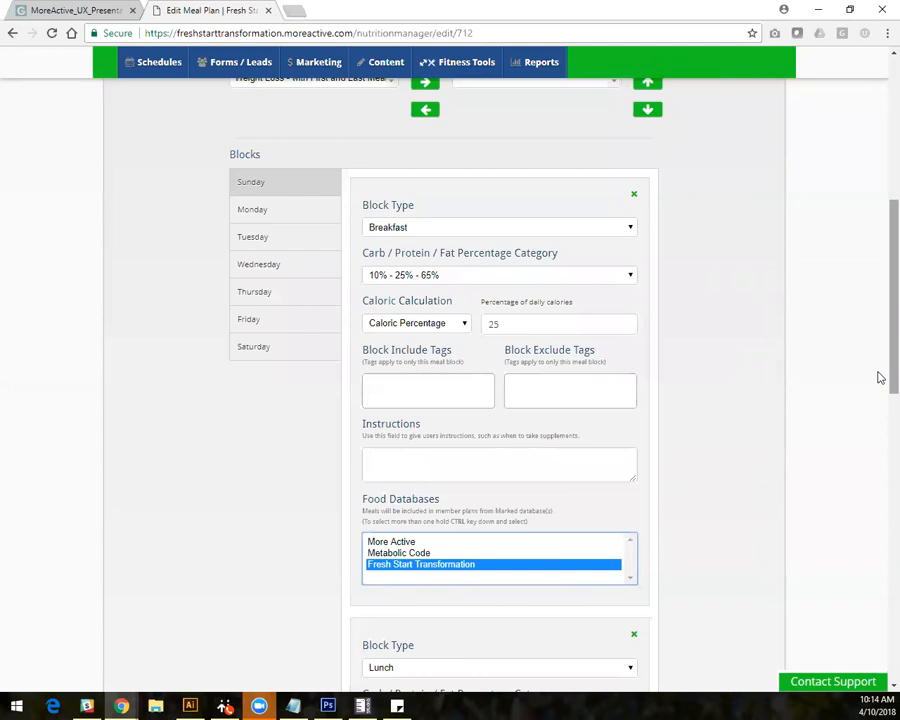
{"action": "left_click_drag", "start_coordinate": [878, 374], "coordinate": [878, 225]}
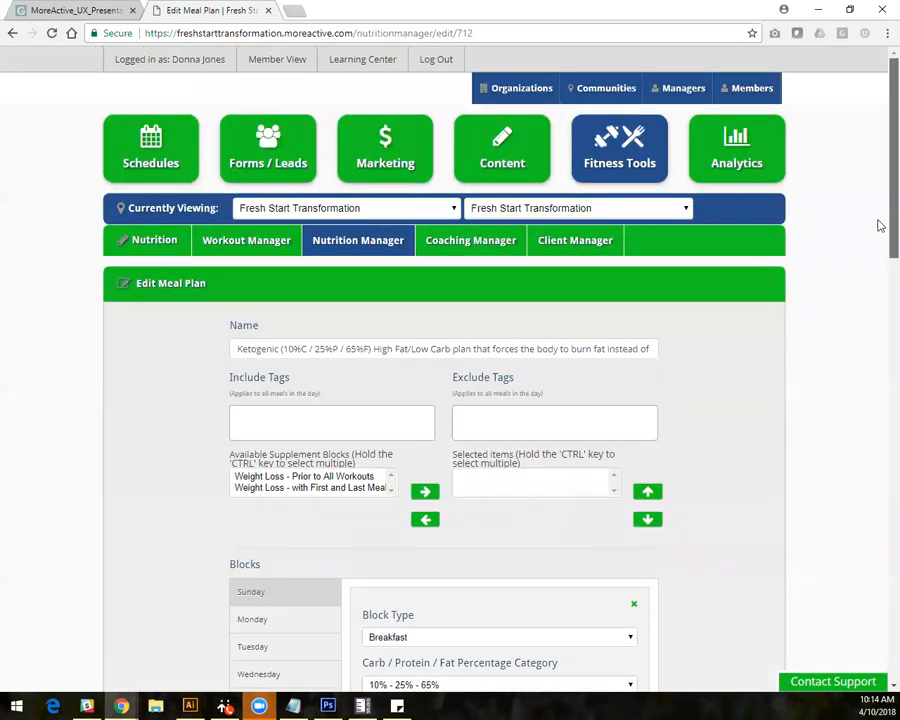
{"action": "left_click_drag", "start_coordinate": [878, 221], "coordinate": [871, 356]}
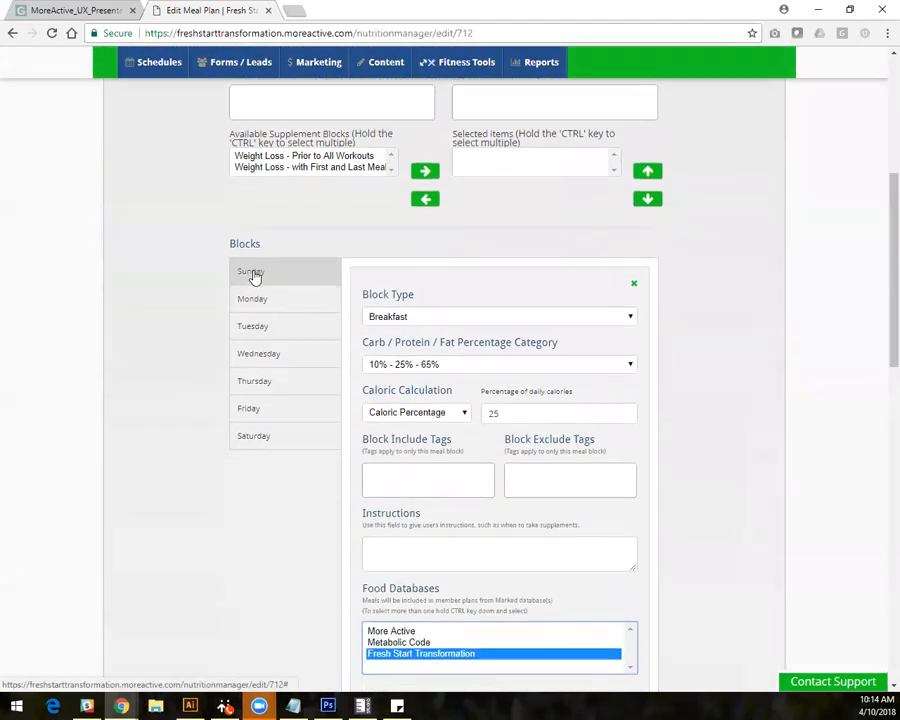
Open Tuesday's blocks and examine the percentage of daily calories assigned to each meal.
{"action": "left_click", "coordinate": [253, 302]}
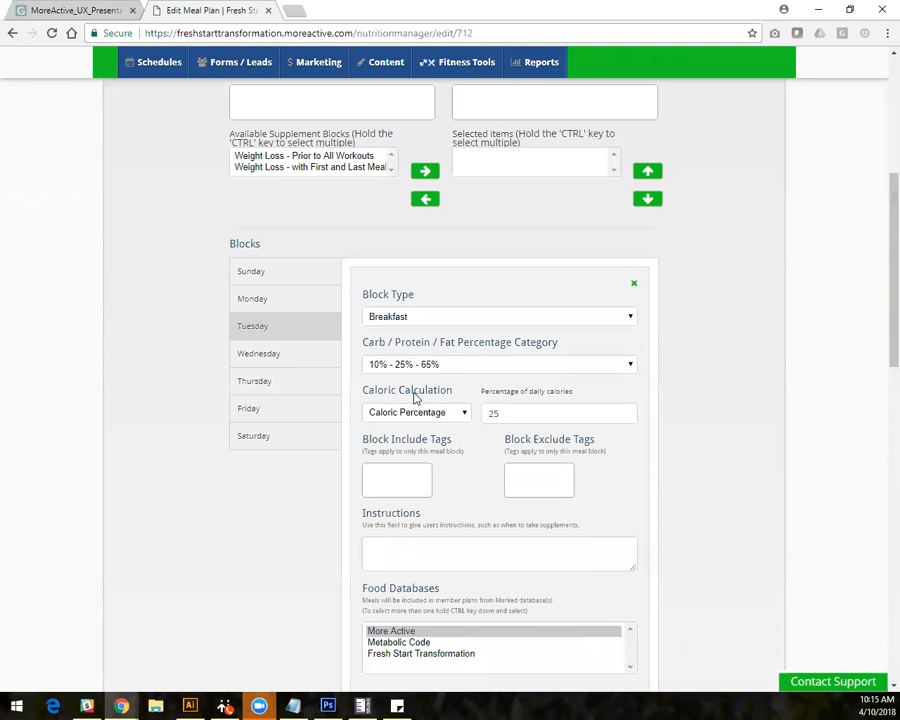
{"action": "double_click", "coordinate": [487, 413]}
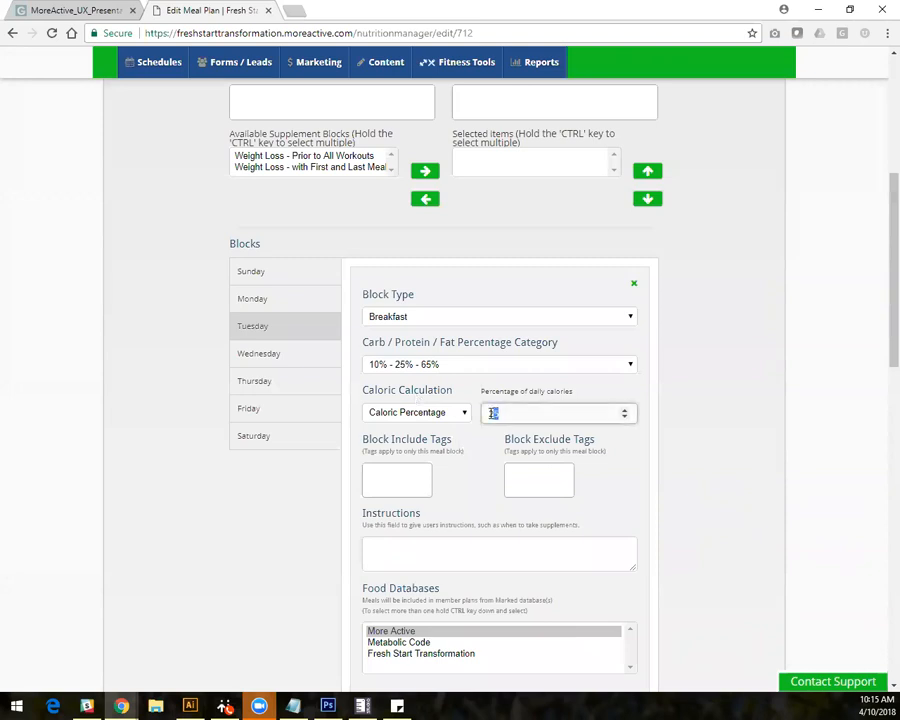
{"action": "left_click", "coordinate": [522, 411]}
{"action": "scroll", "coordinate": [878, 336], "scroll_direction": "down", "scroll_amount": 1}
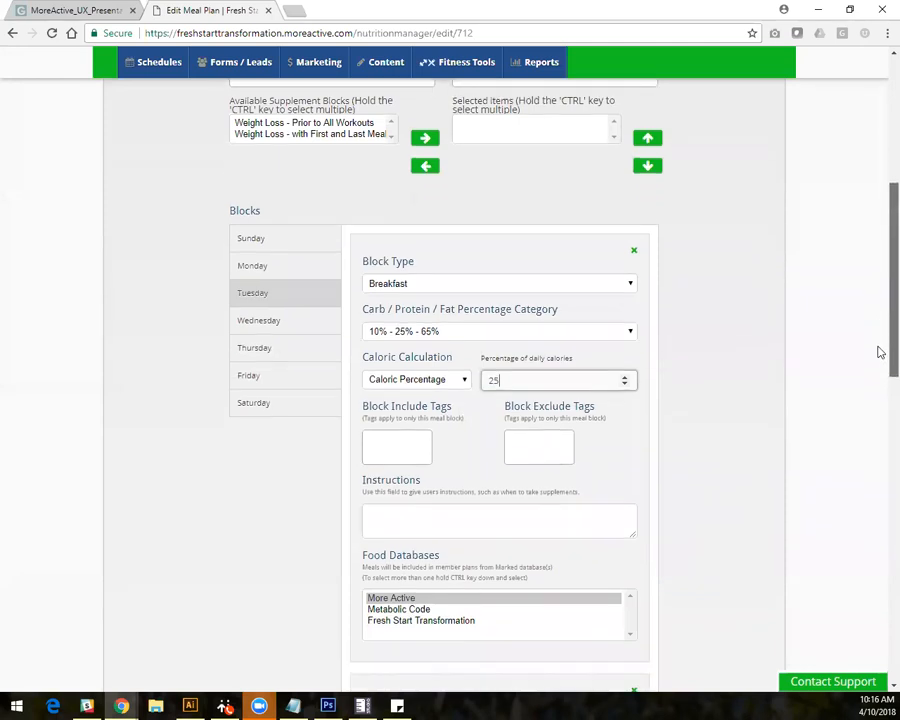
{"action": "scroll", "coordinate": [880, 352], "scroll_direction": "down", "scroll_amount": 4}
{"action": "scroll", "coordinate": [876, 452], "scroll_direction": "up", "scroll_amount": 2}
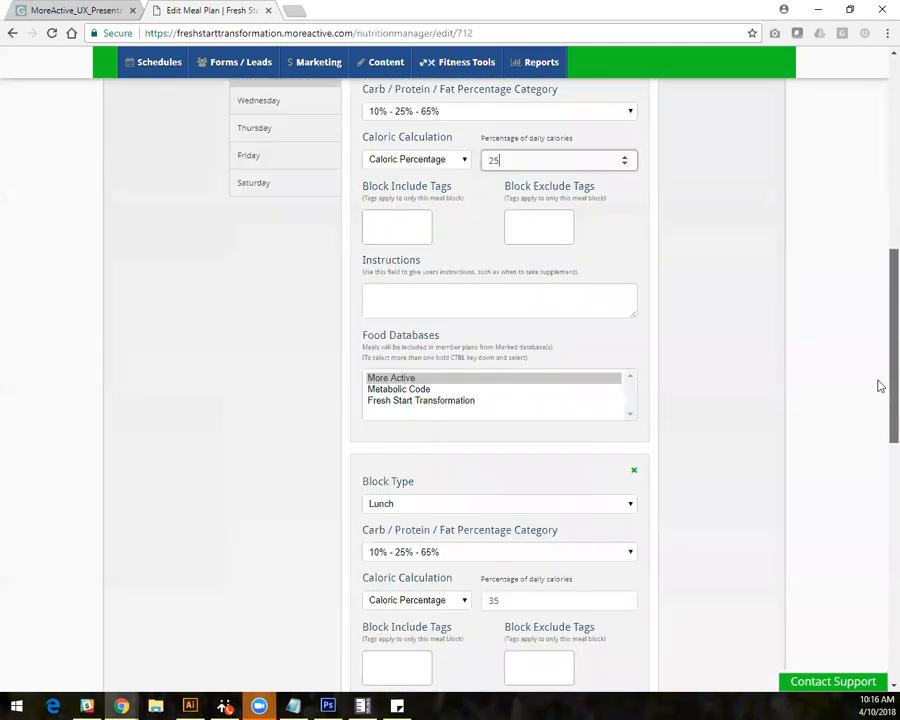
{"action": "scroll", "coordinate": [876, 400], "scroll_direction": "up", "scroll_amount": 1}
{"action": "scroll", "coordinate": [874, 514], "scroll_direction": "down", "scroll_amount": 7}
{"action": "scroll", "coordinate": [878, 596], "scroll_direction": "down", "scroll_amount": 2}
{"action": "scroll", "coordinate": [876, 635], "scroll_direction": "up", "scroll_amount": 10}
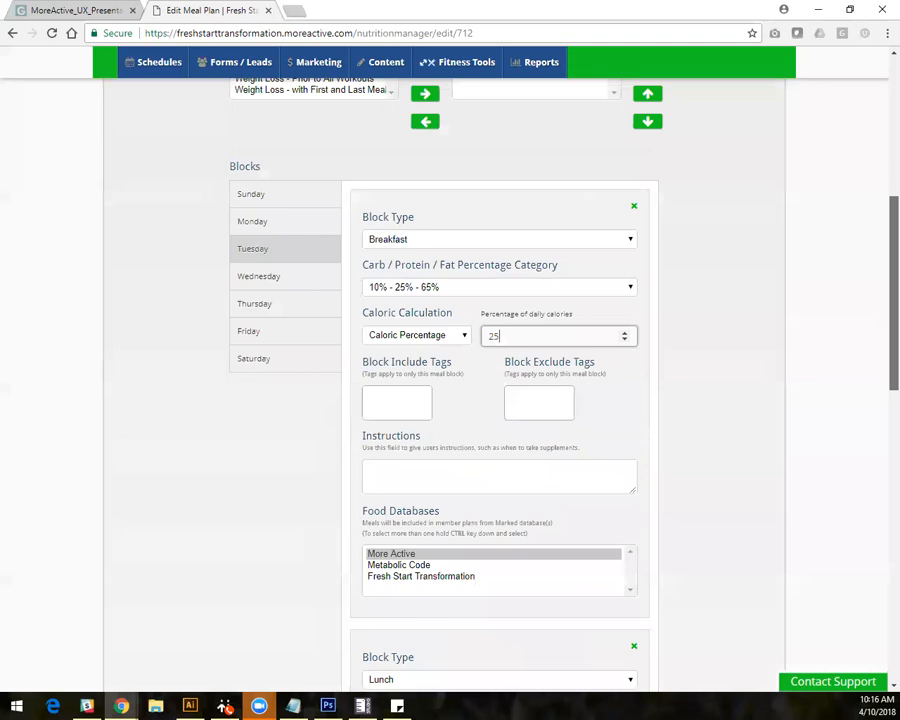
{"action": "scroll", "coordinate": [450, 390], "scroll_direction": "up", "scroll_amount": 3}
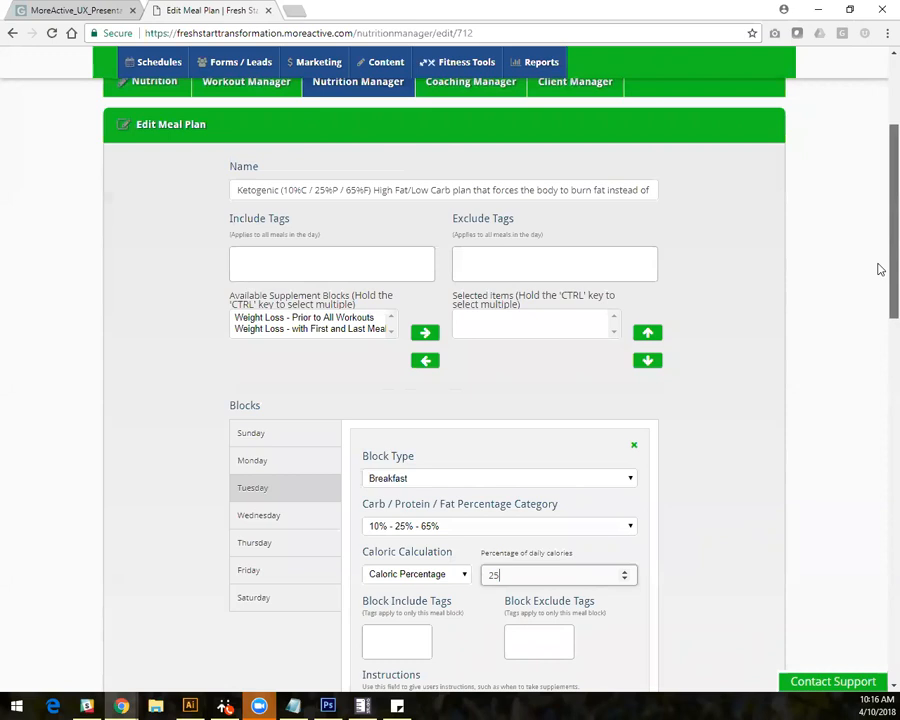
{"action": "scroll", "coordinate": [876, 290], "scroll_direction": "down", "scroll_amount": 3}
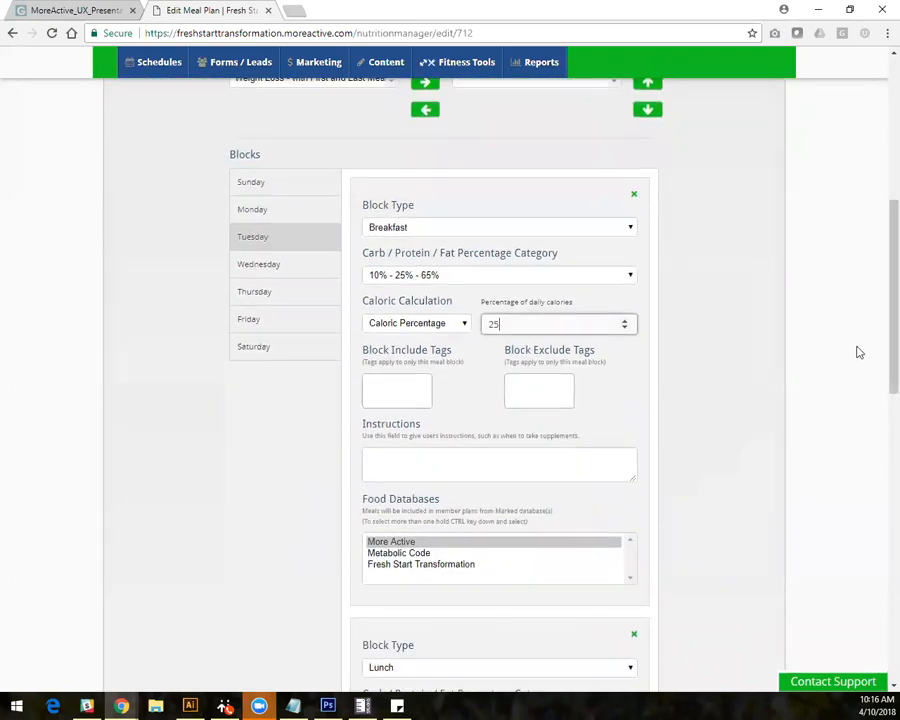
Highlight the Tuesday Breakfast block's percentage of daily calories and review the week's day list beside it.
{"action": "double_click", "coordinate": [519, 323]}
{"action": "left_click_drag", "start_coordinate": [504, 323], "coordinate": [492, 323]}
{"action": "left_click", "coordinate": [527, 334]}
{"action": "double_click", "coordinate": [495, 324]}
{"action": "scroll", "coordinate": [878, 258], "scroll_direction": "up", "scroll_amount": 3}
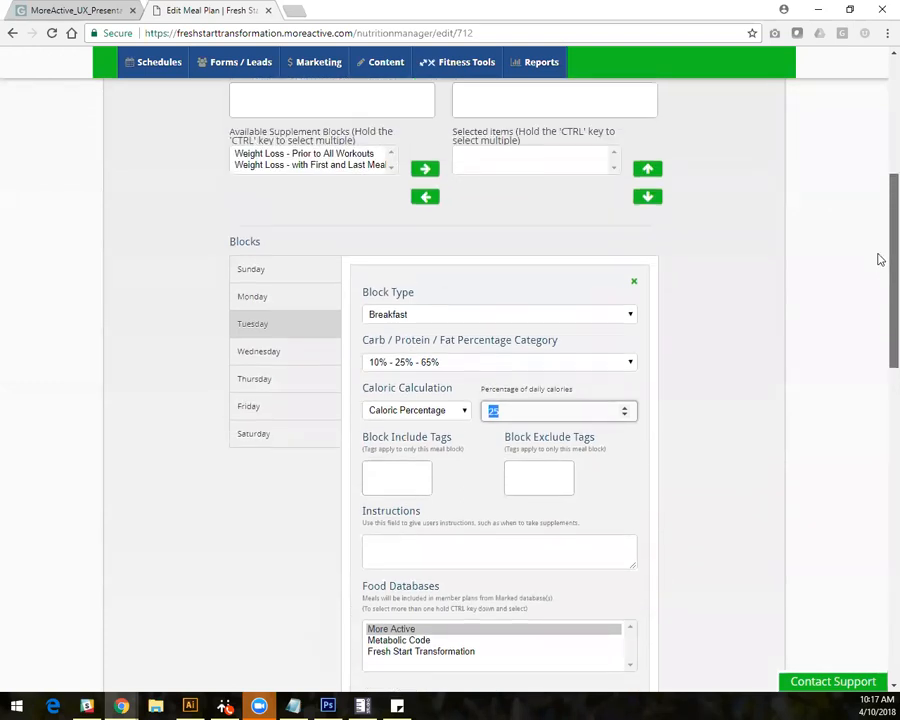
{"action": "scroll", "coordinate": [878, 254], "scroll_direction": "down", "scroll_amount": 2}
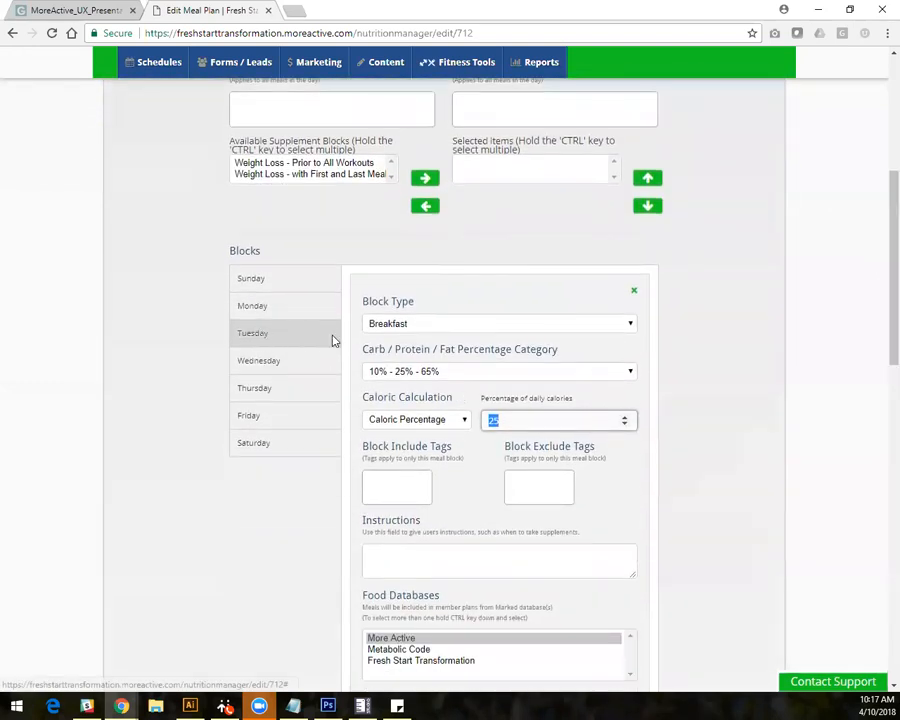
Save the edited Ketogenic meal plan and highlight the save status at the start of the page.
{"action": "scroll", "coordinate": [878, 349], "scroll_direction": "down", "scroll_amount": 6}
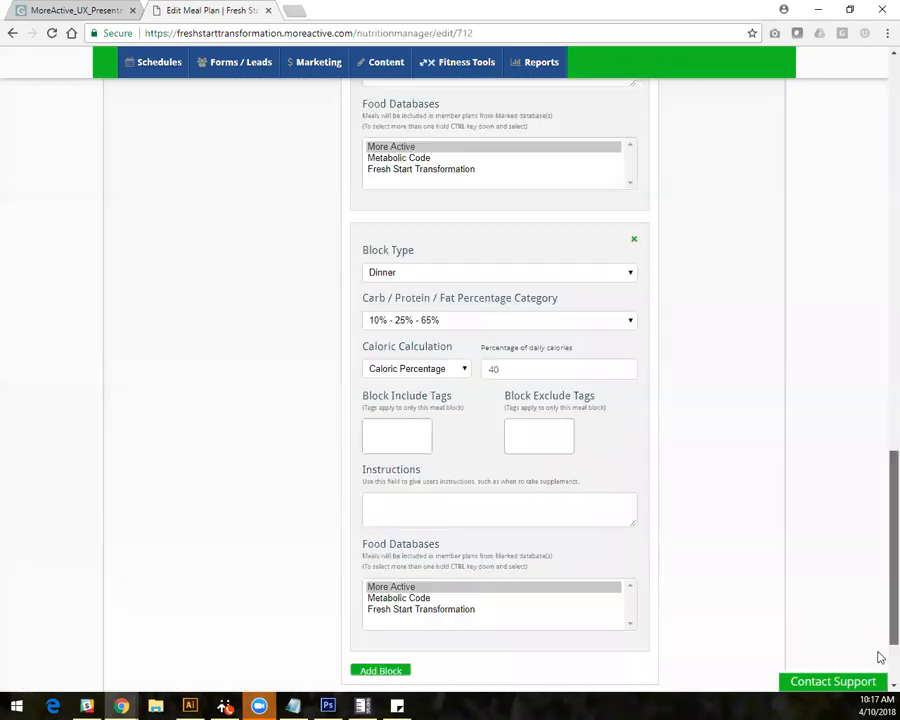
{"action": "left_click", "coordinate": [613, 652]}
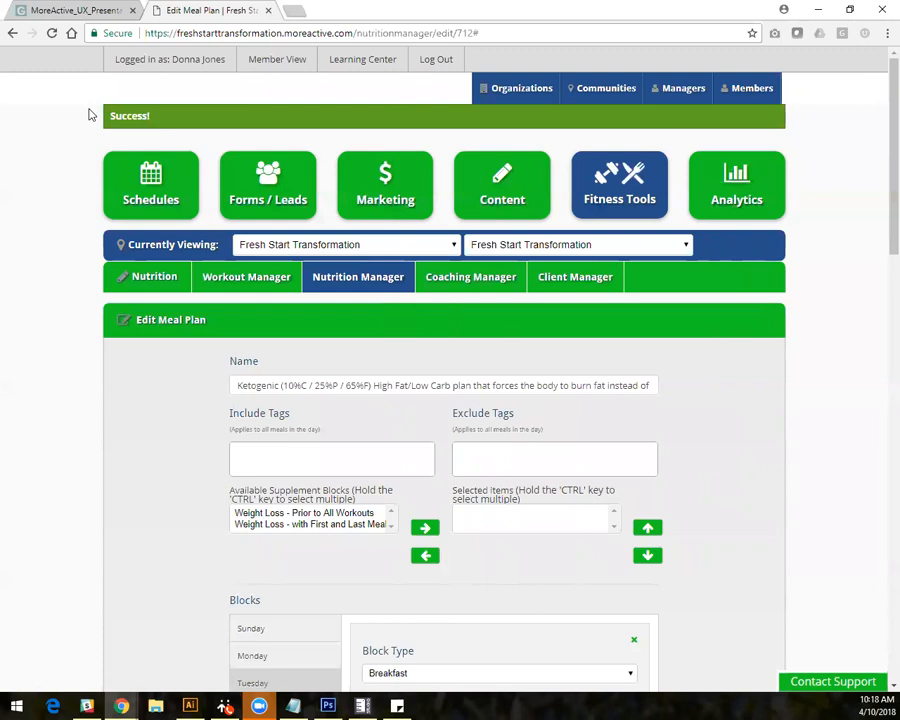
{"action": "left_click_drag", "start_coordinate": [90, 115], "coordinate": [163, 118]}
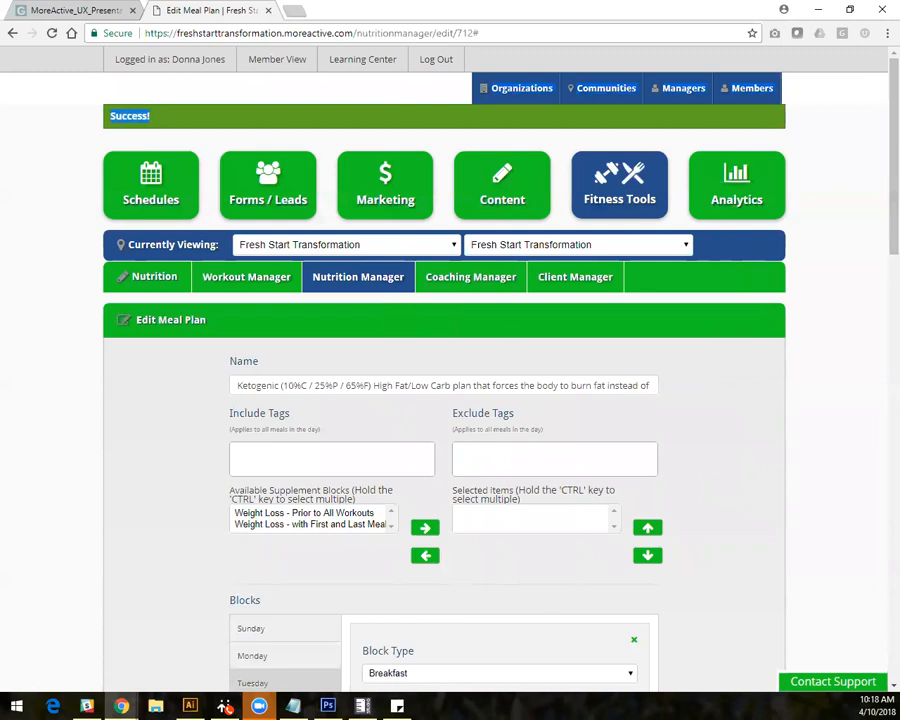
Review the saved plan's Tuesday Breakfast, Lunch and Dinner blocks, then return to the save status and highlight it.
{"action": "scroll", "coordinate": [878, 290], "scroll_direction": "down", "scroll_amount": 3}
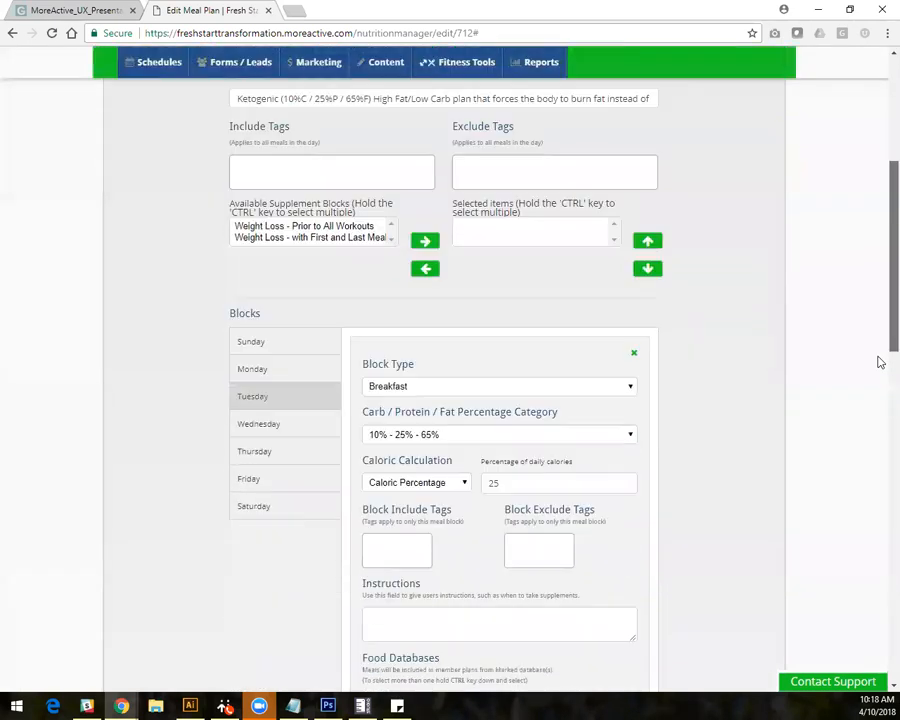
{"action": "scroll", "coordinate": [879, 362], "scroll_direction": "down", "scroll_amount": 1}
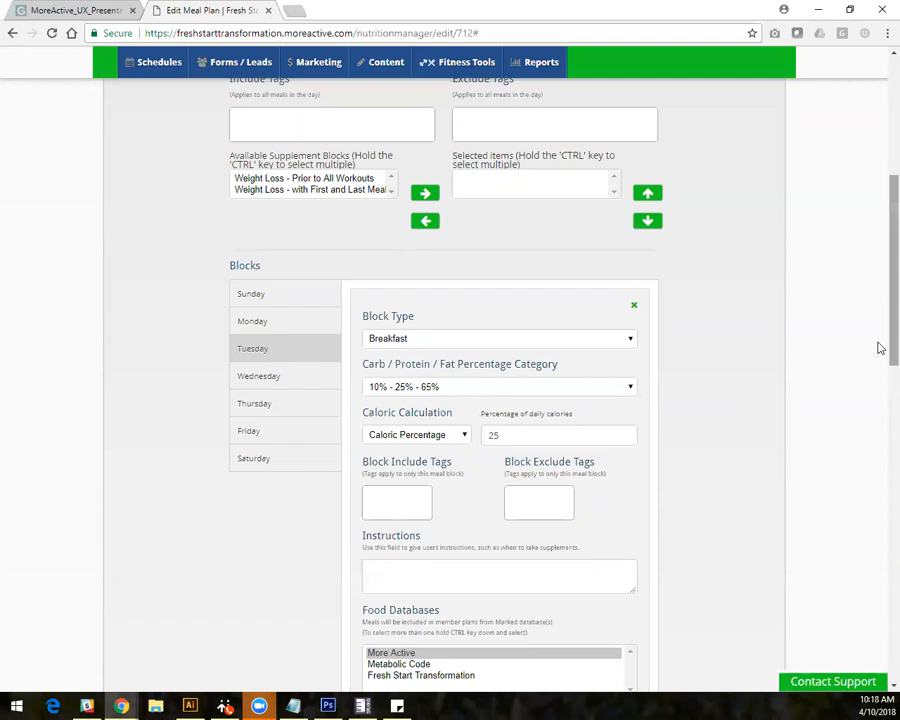
{"action": "scroll", "coordinate": [878, 350], "scroll_direction": "down", "scroll_amount": 5}
{"action": "scroll", "coordinate": [880, 530], "scroll_direction": "down", "scroll_amount": 5}
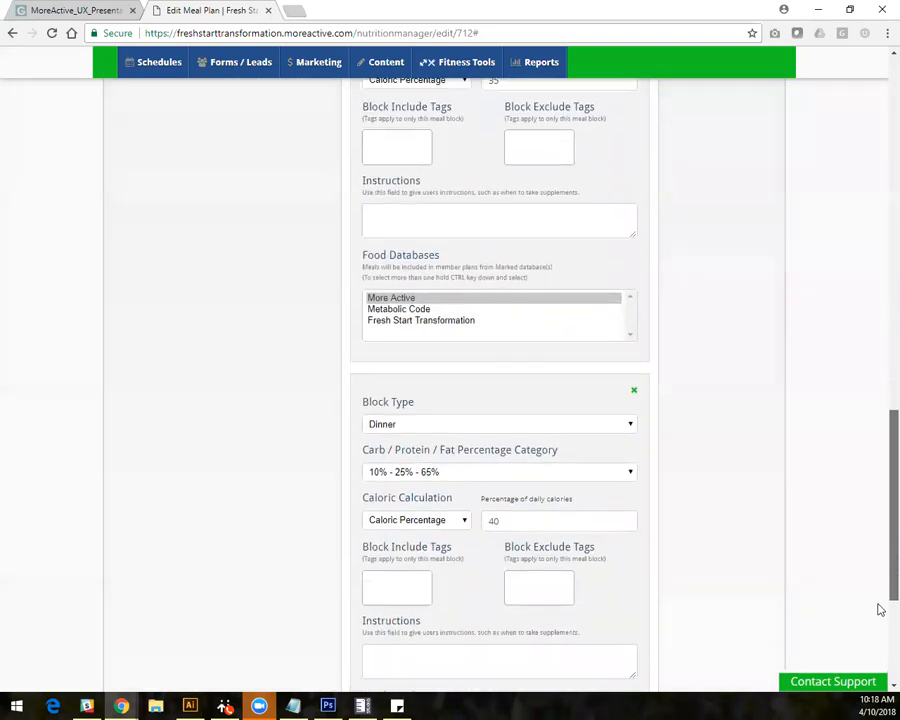
{"action": "scroll", "coordinate": [880, 657], "scroll_direction": "up", "scroll_amount": 10}
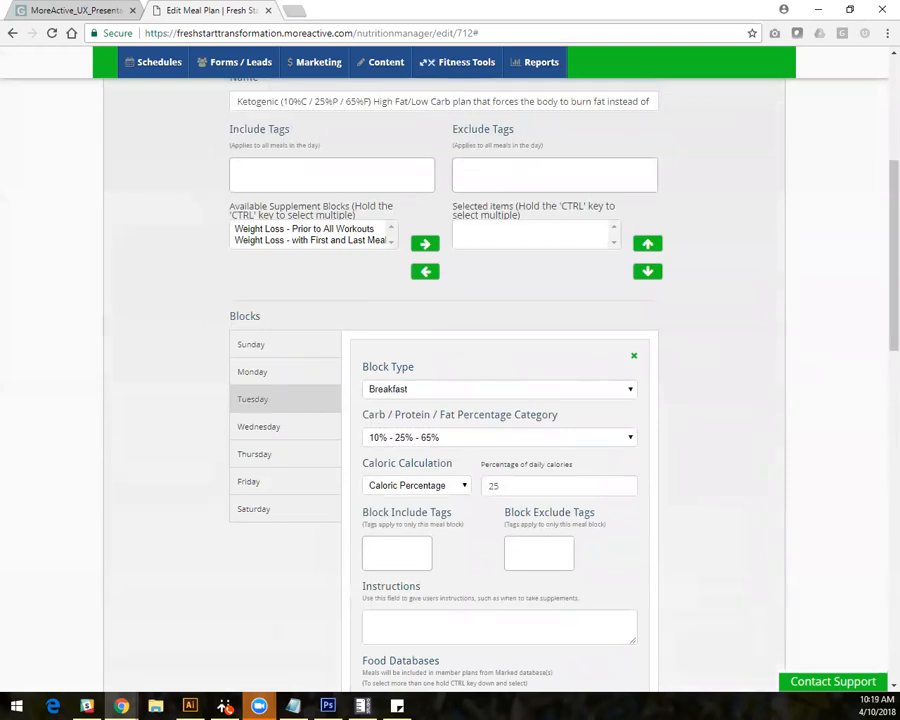
{"action": "scroll", "coordinate": [878, 279], "scroll_direction": "up", "scroll_amount": 3}
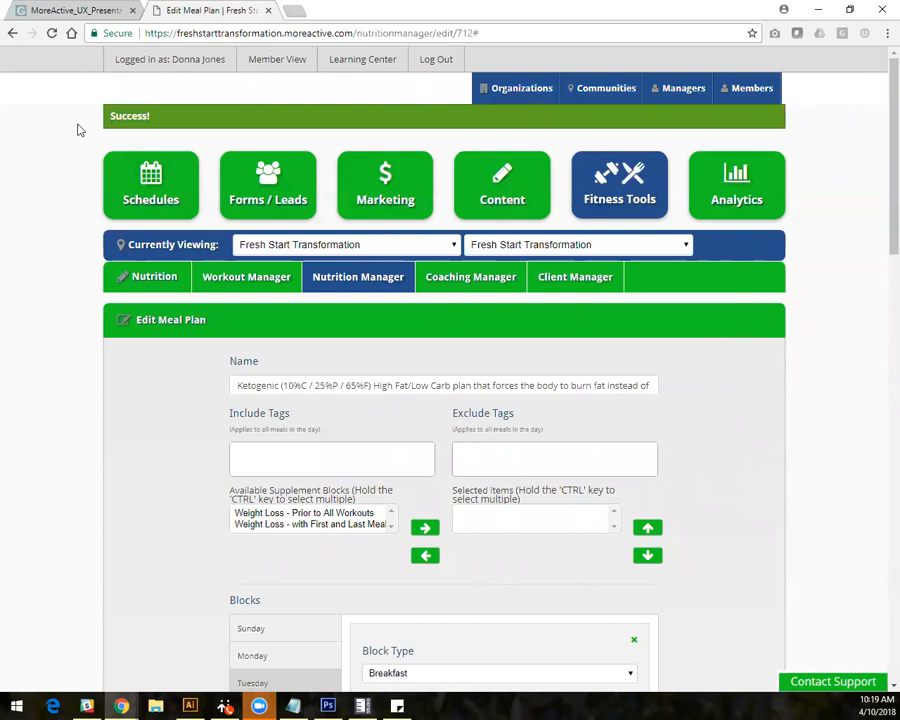
{"action": "left_click_drag", "start_coordinate": [106, 118], "coordinate": [160, 128]}
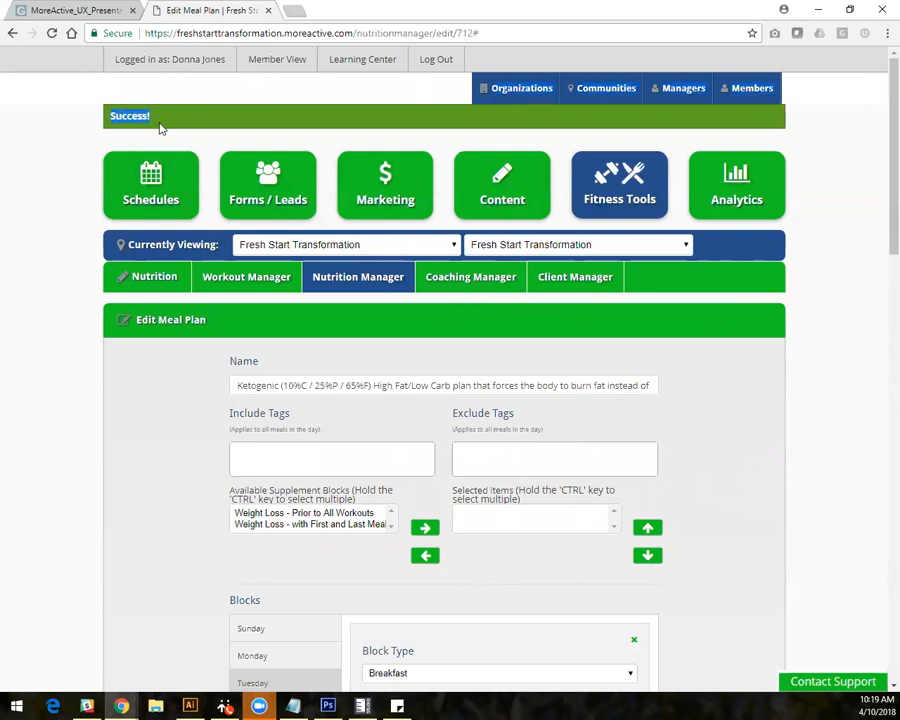
{"action": "left_click", "coordinate": [67, 134]}
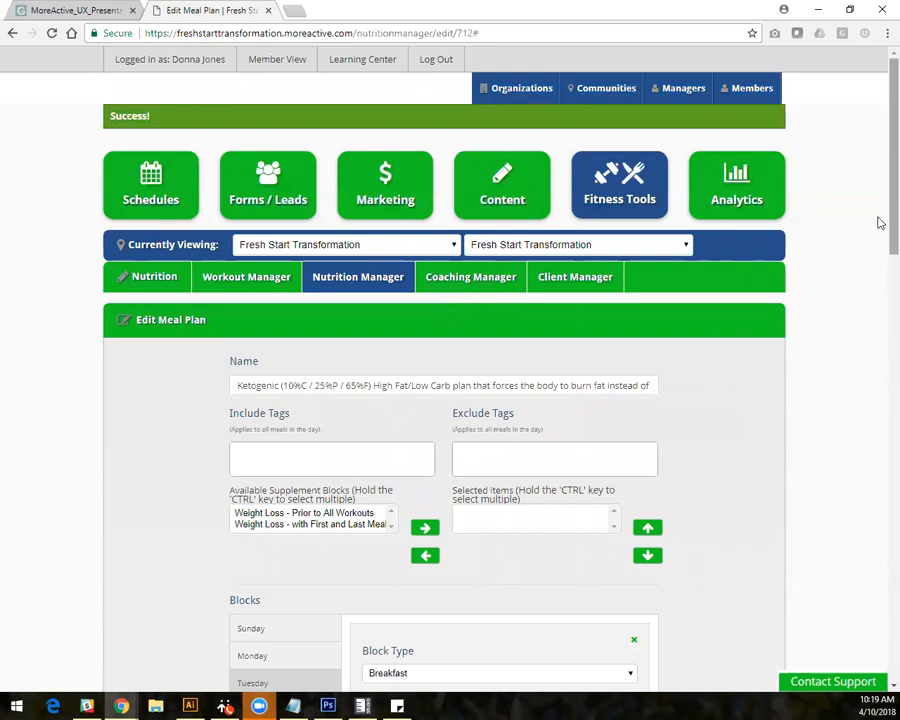
Save the Ketogenic meal plan again to All My Organizations and check its save status.
{"action": "scroll", "coordinate": [868, 442], "scroll_direction": "down", "scroll_amount": 10}
{"action": "scroll", "coordinate": [869, 600], "scroll_direction": "down", "scroll_amount": 5}
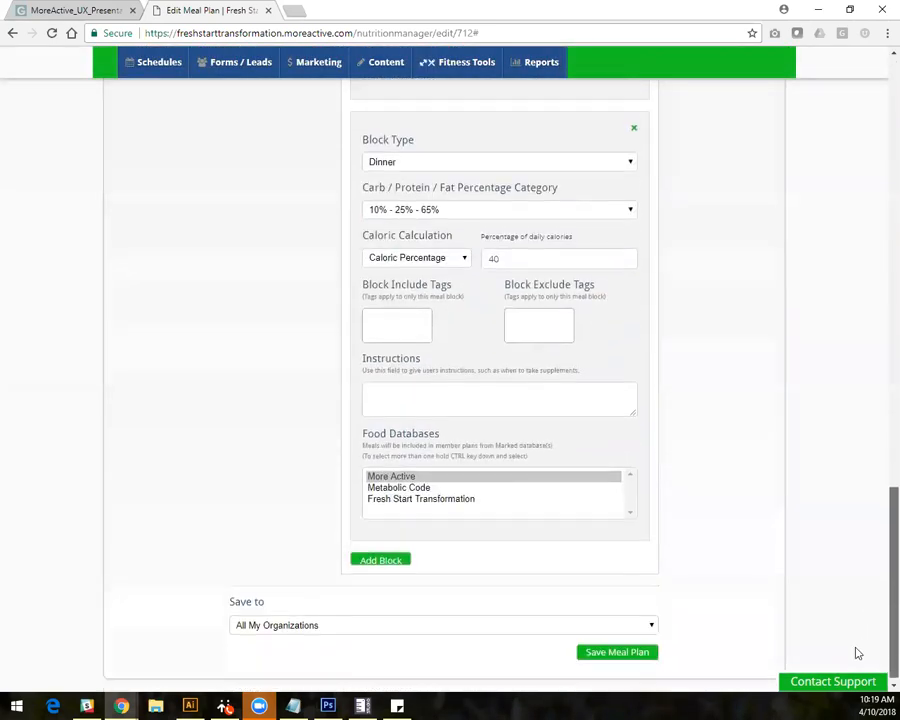
{"action": "left_click", "coordinate": [636, 654]}
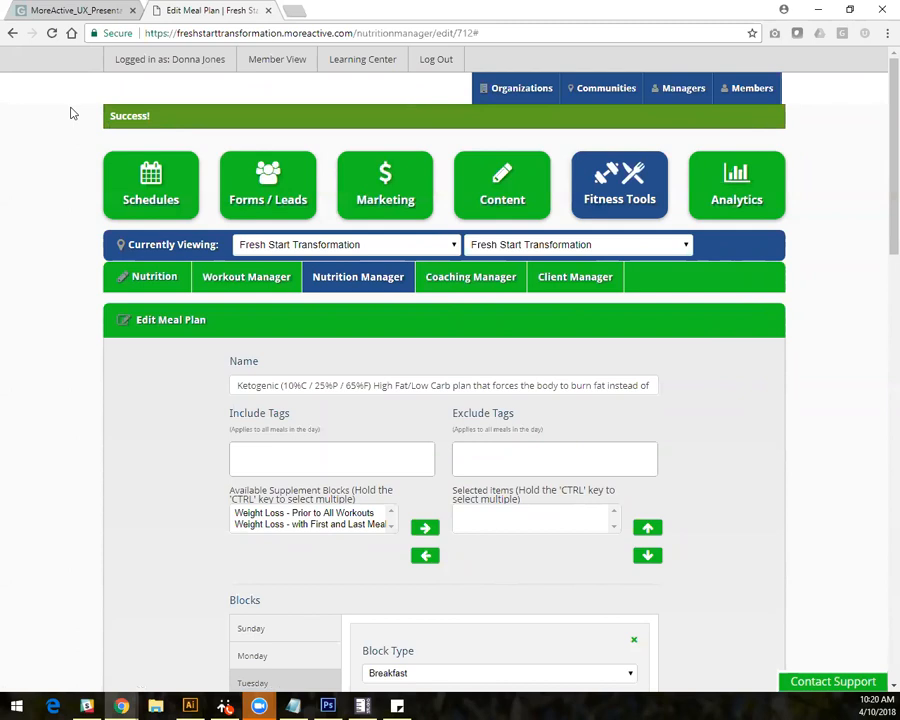
{"action": "left_click_drag", "start_coordinate": [70, 113], "coordinate": [164, 120]}
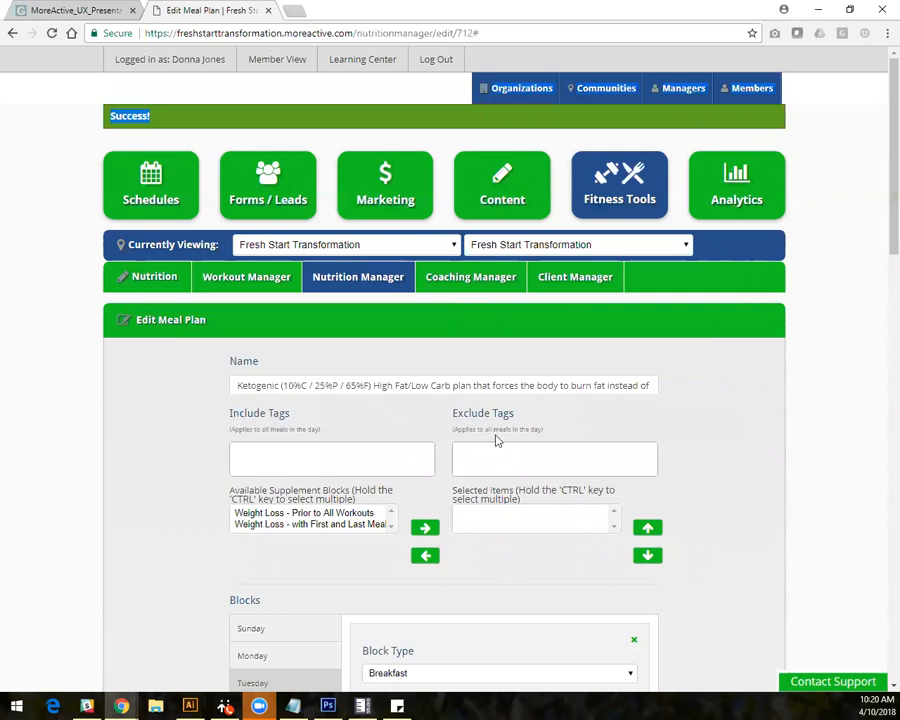
Examine the plan-wide tags, the Tuesday meal blocks and the plan's save destination.
{"action": "left_click_drag", "start_coordinate": [879, 247], "coordinate": [879, 376]}
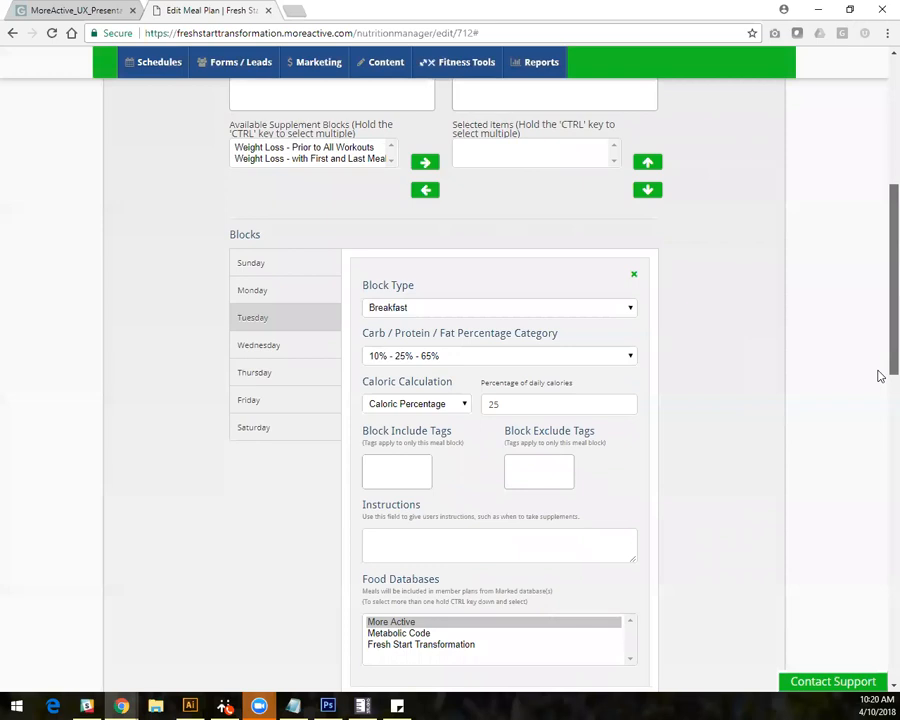
{"action": "left_click_drag", "start_coordinate": [879, 376], "coordinate": [868, 312]}
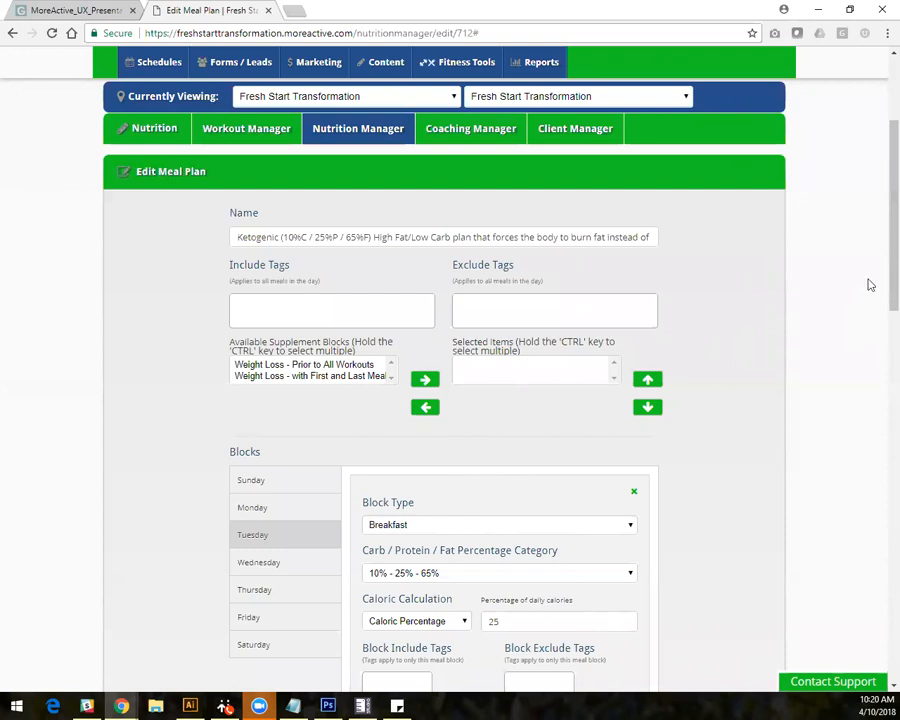
{"action": "left_click_drag", "start_coordinate": [880, 266], "coordinate": [876, 484]}
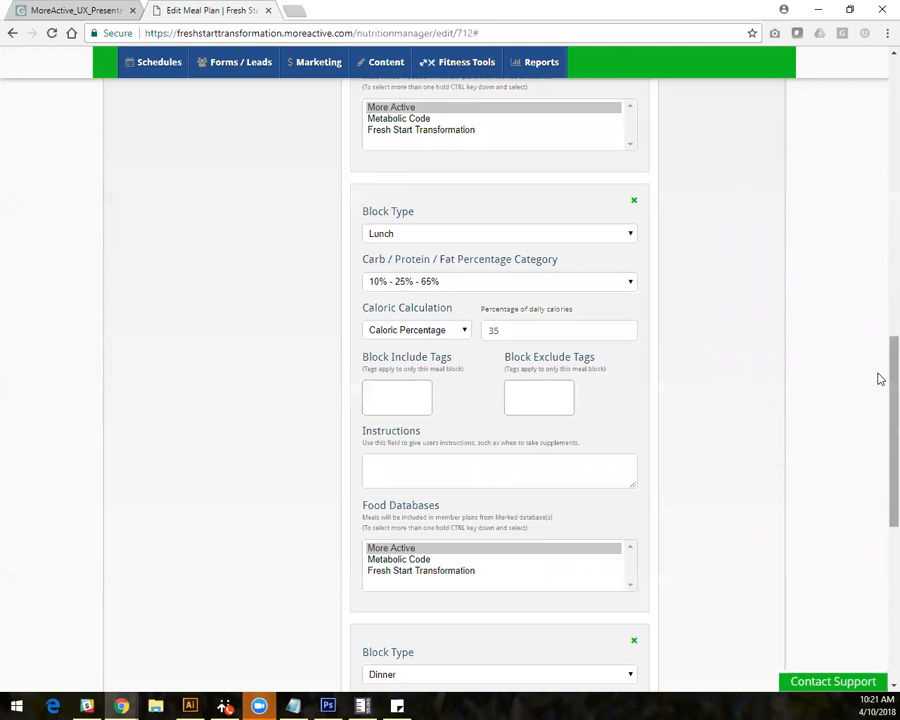
{"action": "scroll", "coordinate": [880, 379], "scroll_direction": "up", "scroll_amount": 15}
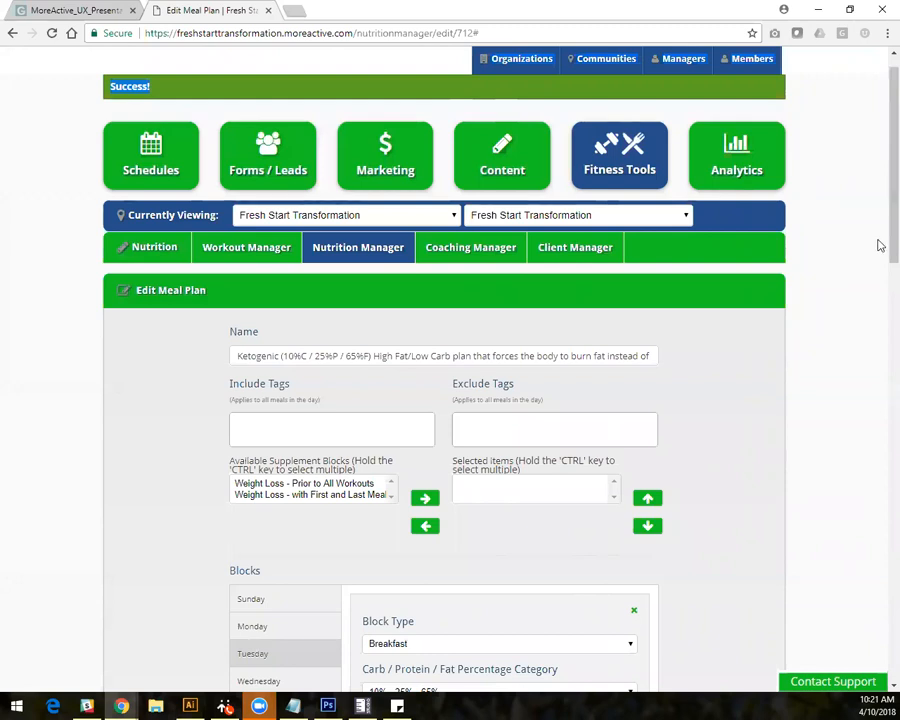
{"action": "scroll", "coordinate": [880, 240], "scroll_direction": "down", "scroll_amount": 15}
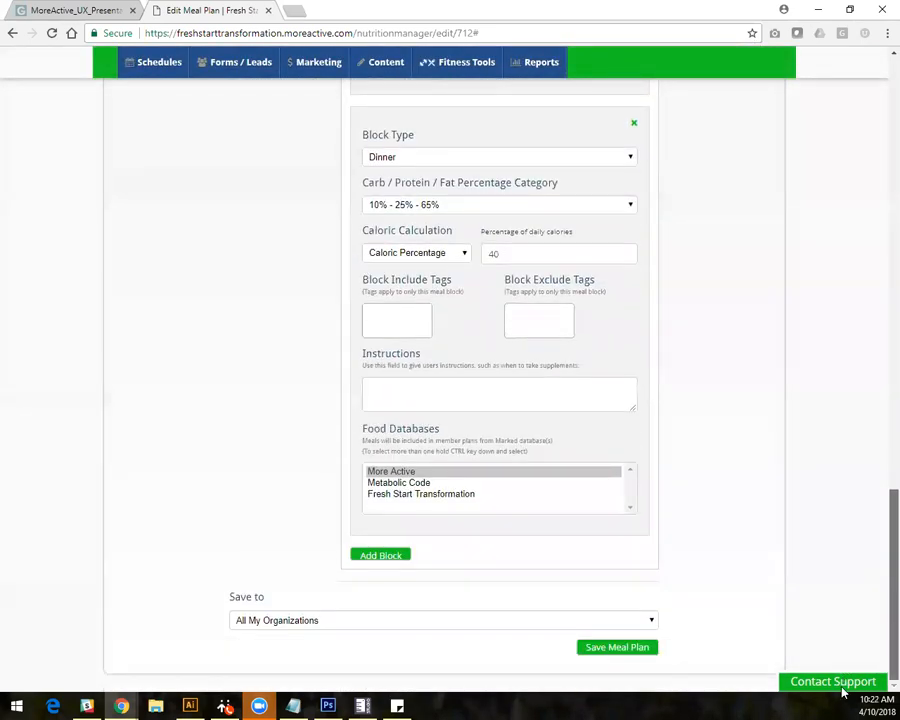
{"action": "scroll", "coordinate": [850, 650], "scroll_direction": "up", "scroll_amount": 2}
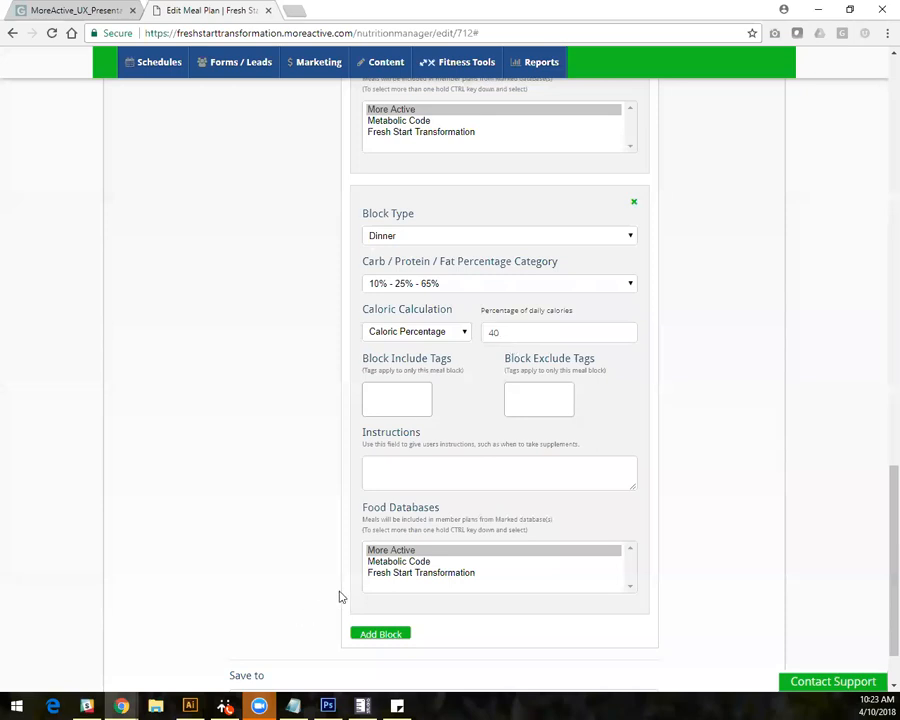
Review the Tuesday Dinner block's food databases and available carb / protein / fat percentage categories, keeping More Active and 10% - 25% - 65%.
{"action": "left_click", "coordinate": [398, 552]}
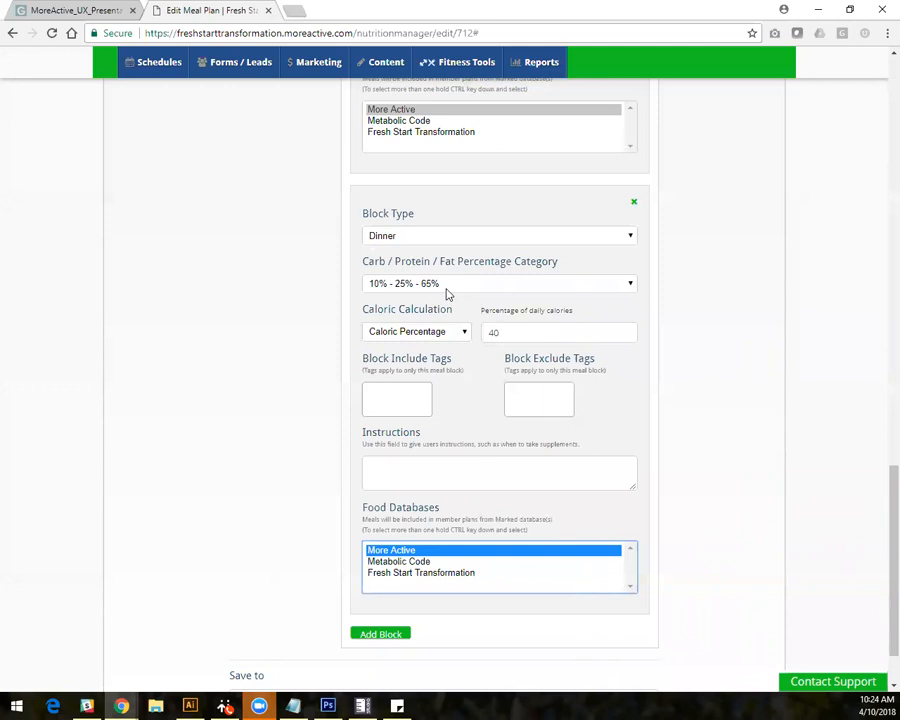
{"action": "left_click", "coordinate": [545, 285]}
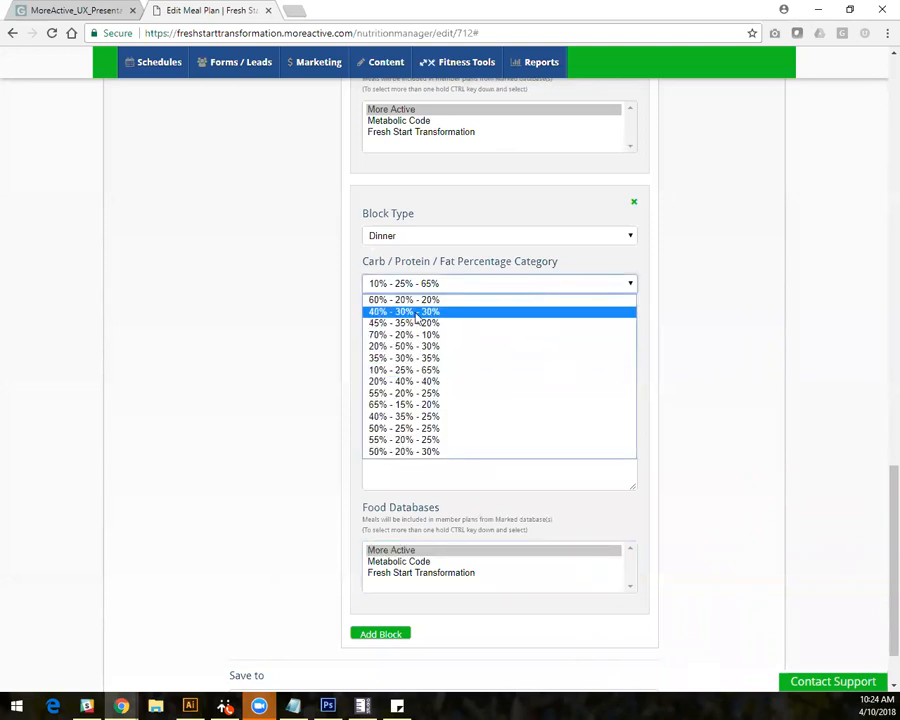
{"action": "left_click", "coordinate": [455, 284]}
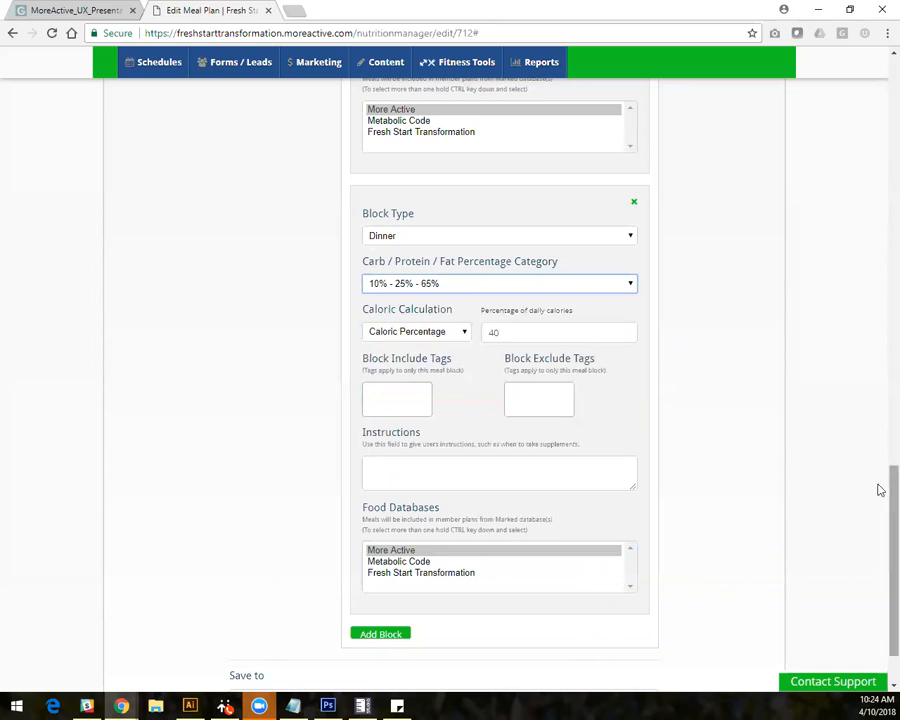
{"action": "scroll", "coordinate": [880, 490], "scroll_direction": "up", "scroll_amount": 10}
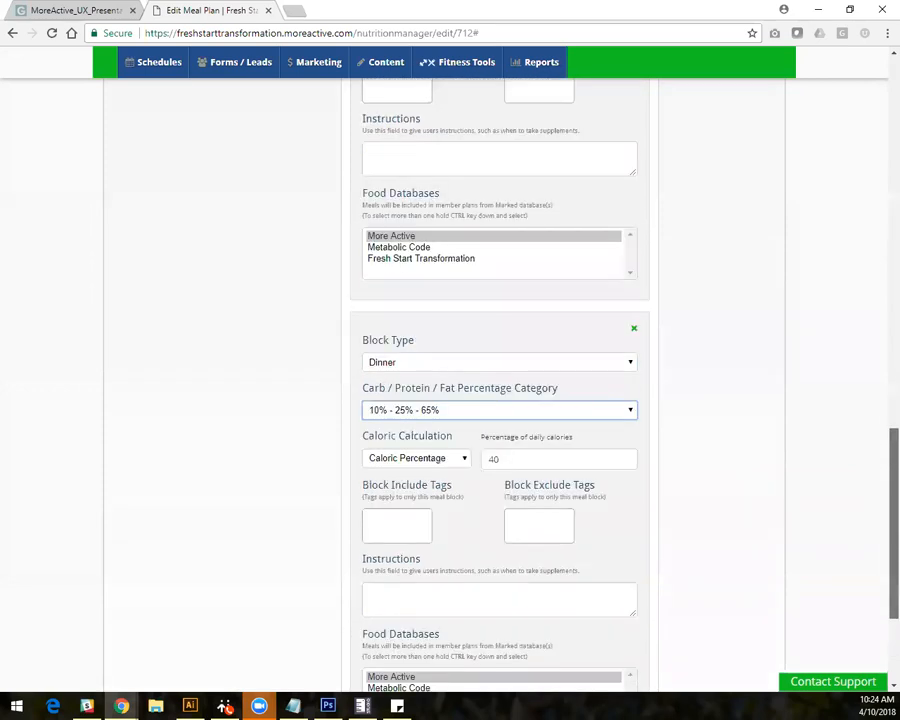
Examine the Tuesday Breakfast block's settings and highlight its percentage of daily calories.
{"action": "scroll", "coordinate": [877, 245], "scroll_direction": "down", "scroll_amount": 3}
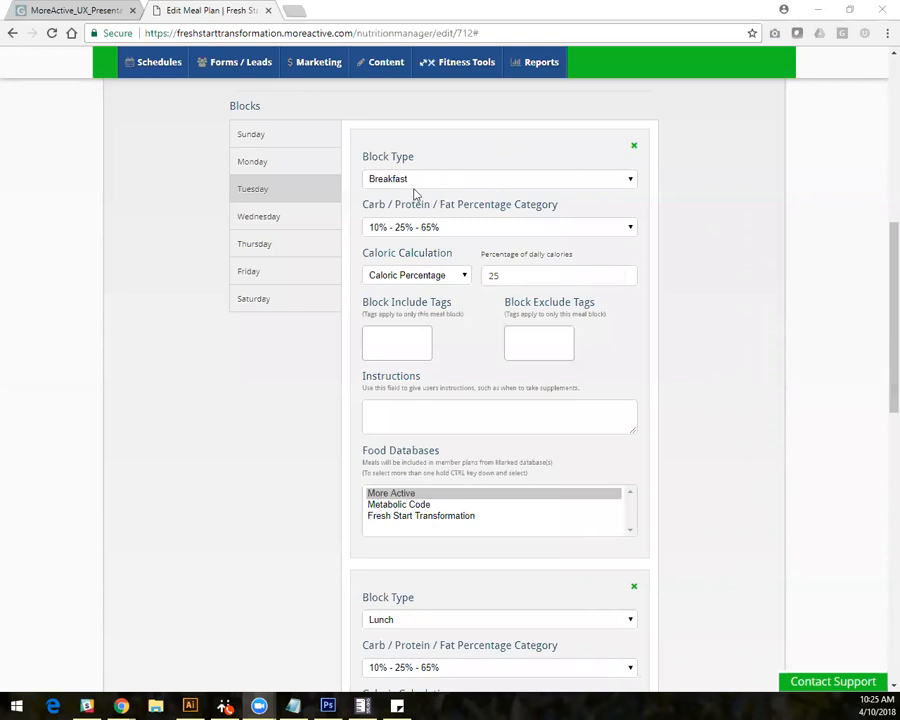
{"action": "key", "text": "Tab"}
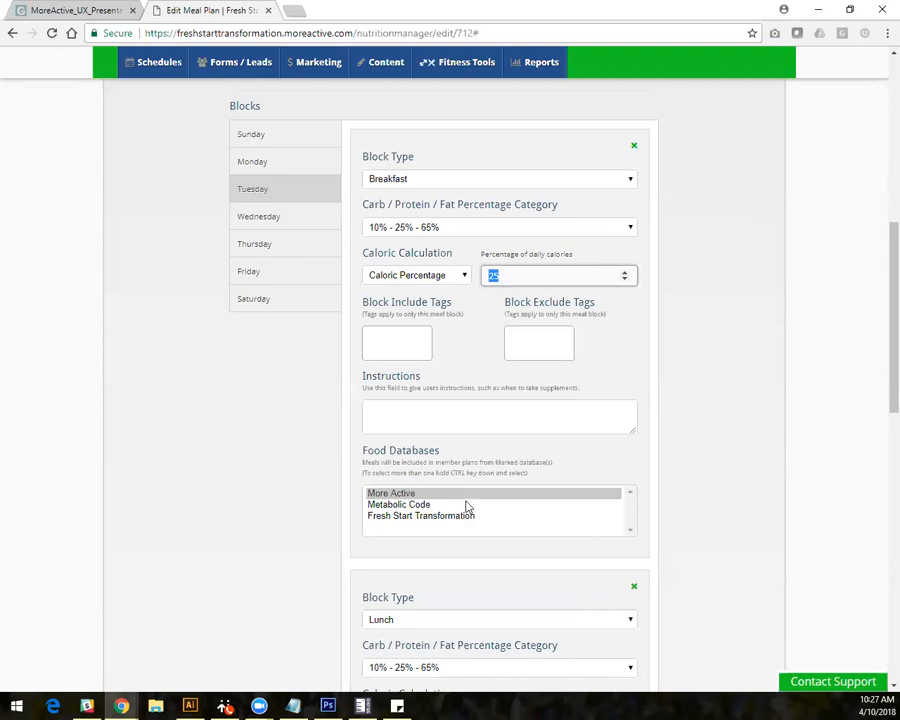
Leave the meal plan editor for the nutrition manager's meals and search them for "tofu".
{"action": "scroll", "coordinate": [878, 289], "scroll_direction": "up", "scroll_amount": 5}
{"action": "scroll", "coordinate": [763, 176], "scroll_direction": "up", "scroll_amount": 1}
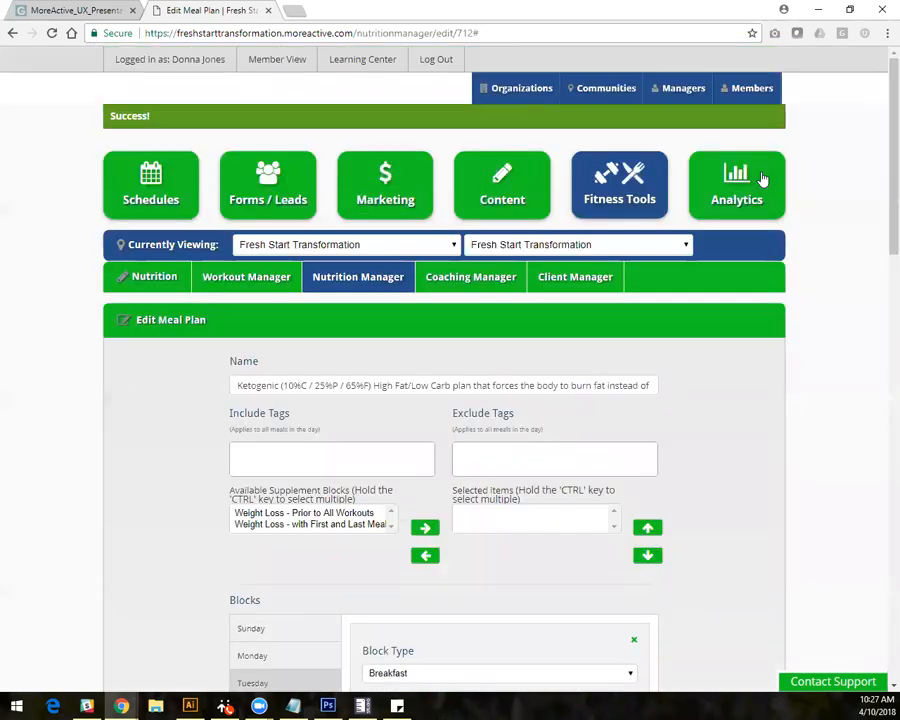
{"action": "left_click", "coordinate": [762, 178]}
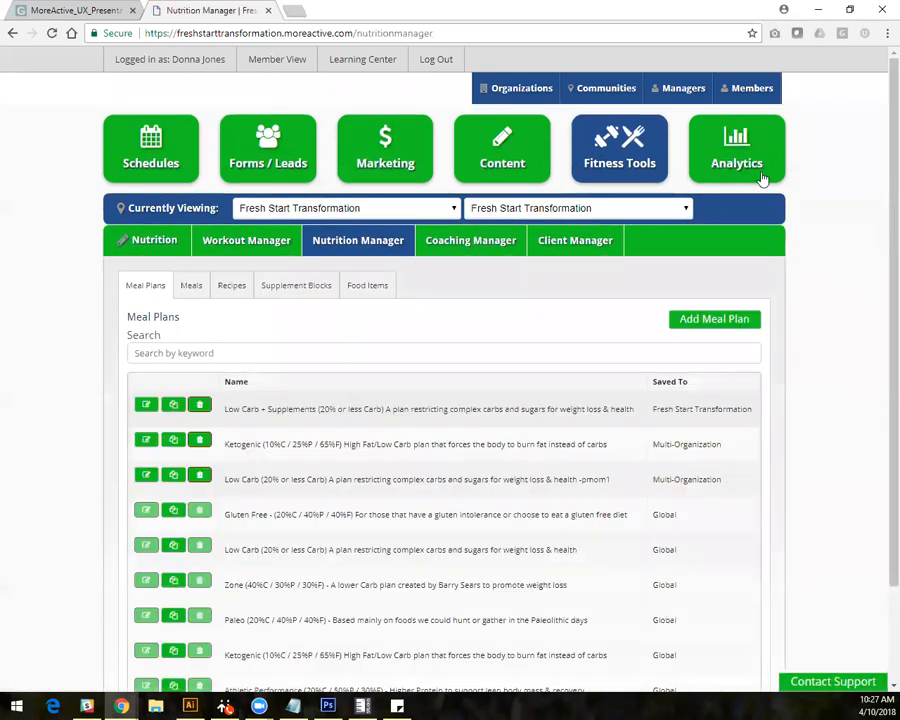
{"action": "left_click", "coordinate": [199, 290]}
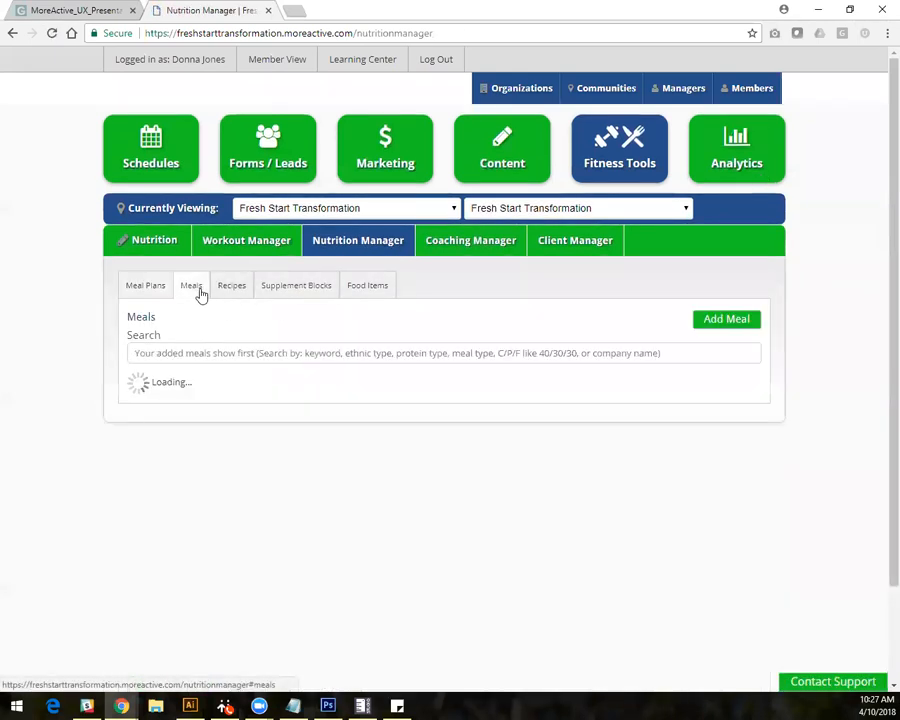
{"action": "left_click", "coordinate": [205, 353]}
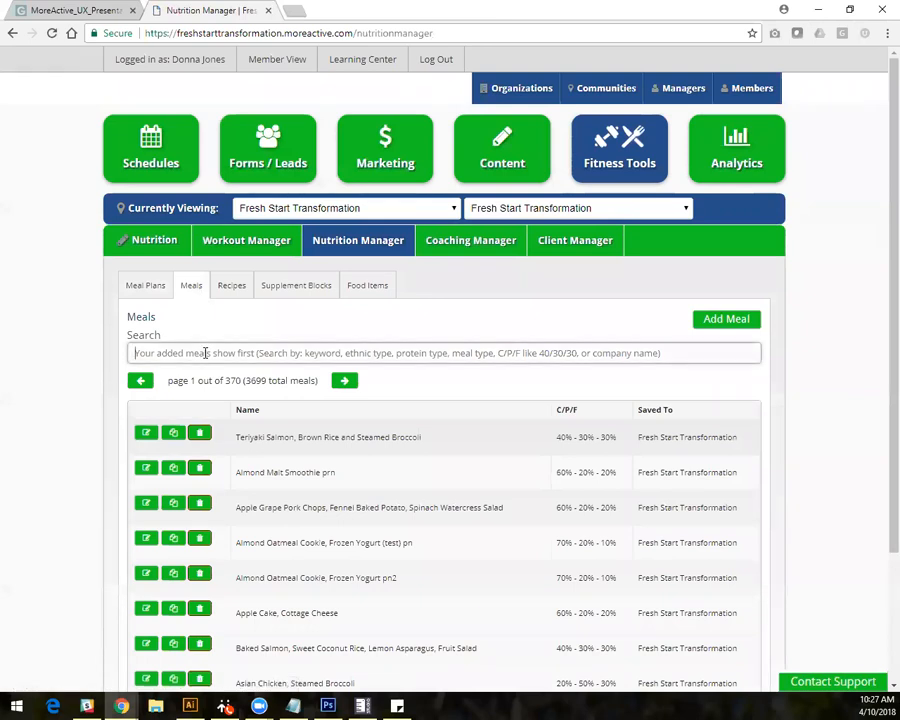
{"action": "type", "text": "tofu"}
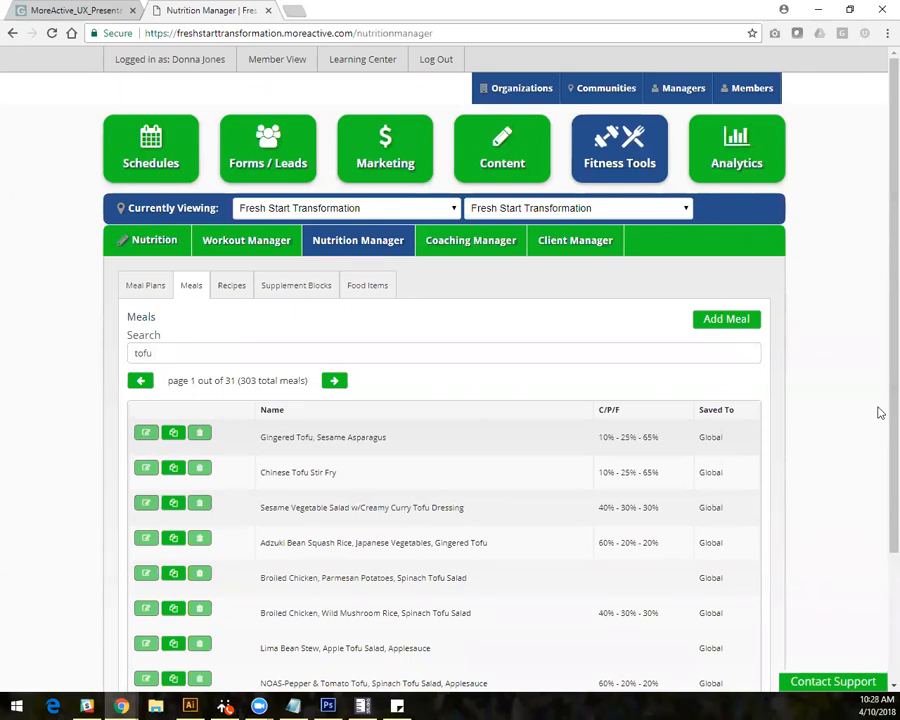
Duplicate the global meal "Tofu Chili, Mexican Eggplant, Collard Greens" that has the 40% - 30% - 30% category.
{"action": "scroll", "coordinate": [880, 500], "scroll_direction": "down", "scroll_amount": 1}
{"action": "scroll", "coordinate": [880, 500], "scroll_direction": "down", "scroll_amount": 1}
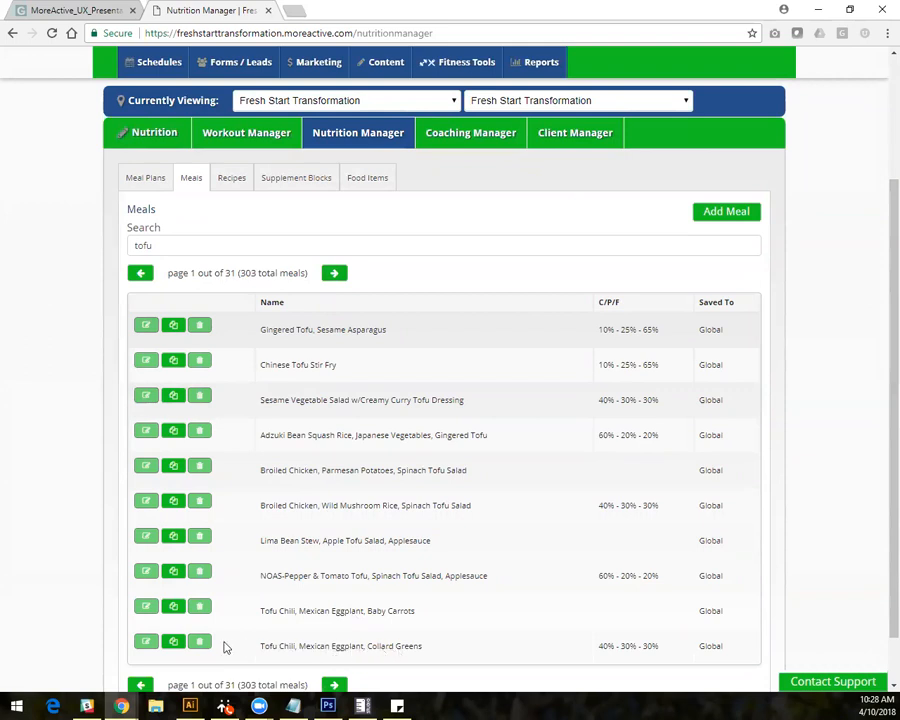
{"action": "left_click", "coordinate": [174, 643]}
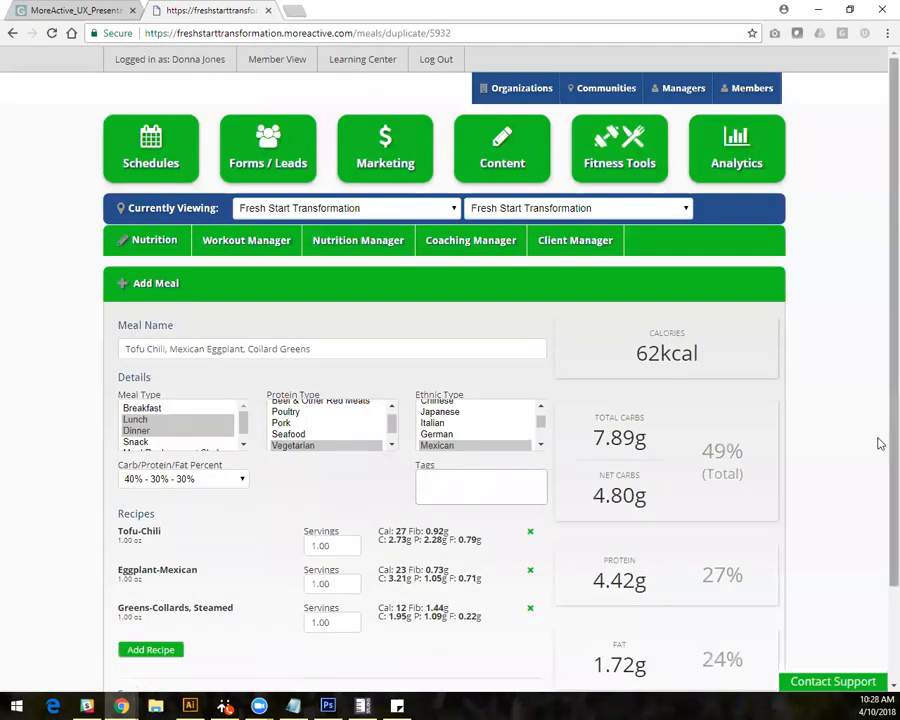
Examine the duplicated meal's recipes, calorie total and carb, protein and fat percentages, highlighting the nutrition figures.
{"action": "scroll", "coordinate": [876, 500], "scroll_direction": "down", "scroll_amount": 2}
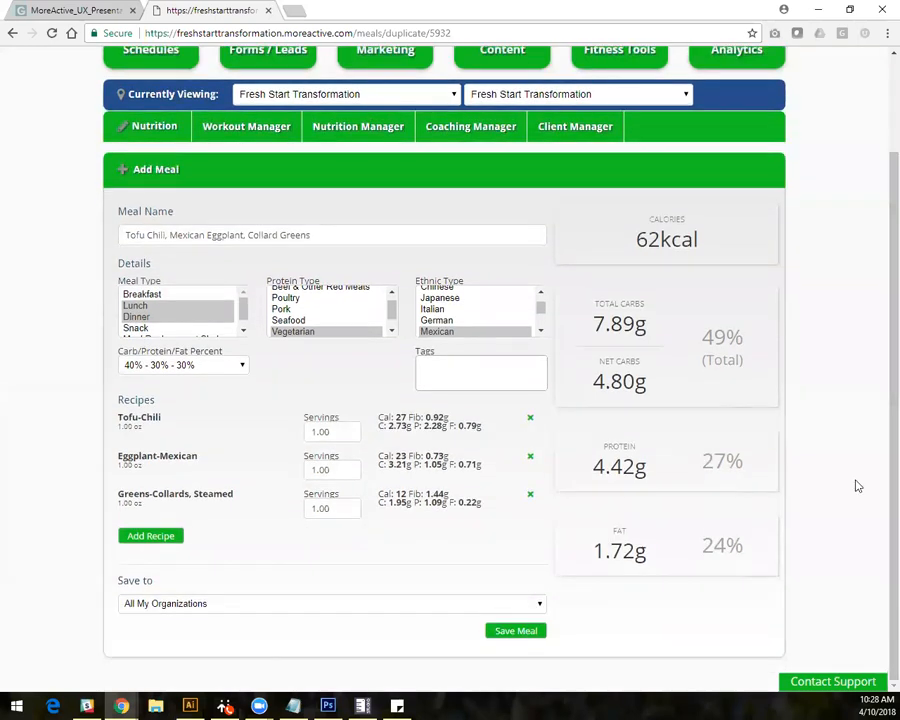
{"action": "mouse_move", "coordinate": [636, 240]}
{"action": "left_mouse_down"}
{"action": "mouse_move", "coordinate": [650, 241]}
{"action": "mouse_move", "coordinate": [668, 468]}
{"action": "mouse_move", "coordinate": [727, 545]}
{"action": "mouse_move", "coordinate": [745, 547]}
{"action": "left_mouse_up"}
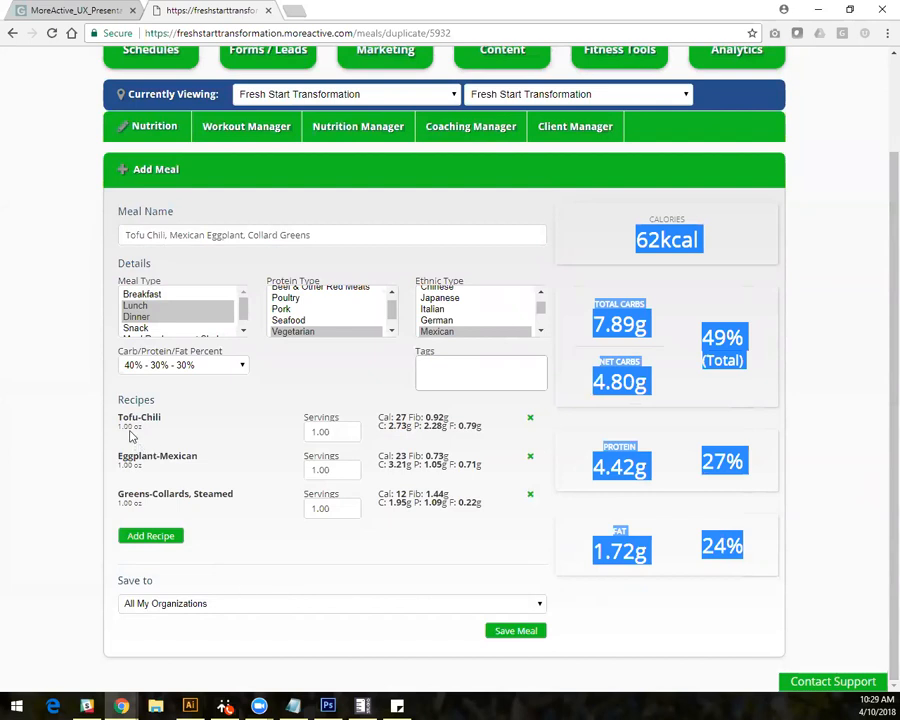
{"action": "left_click", "coordinate": [262, 430]}
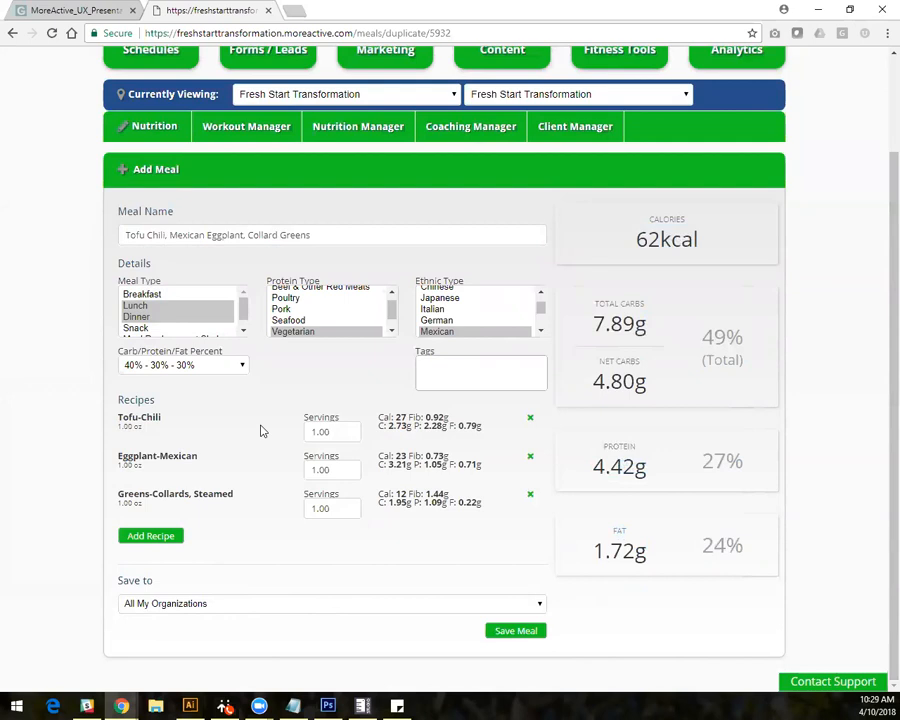
{"action": "left_click_drag", "start_coordinate": [636, 240], "coordinate": [660, 240]}
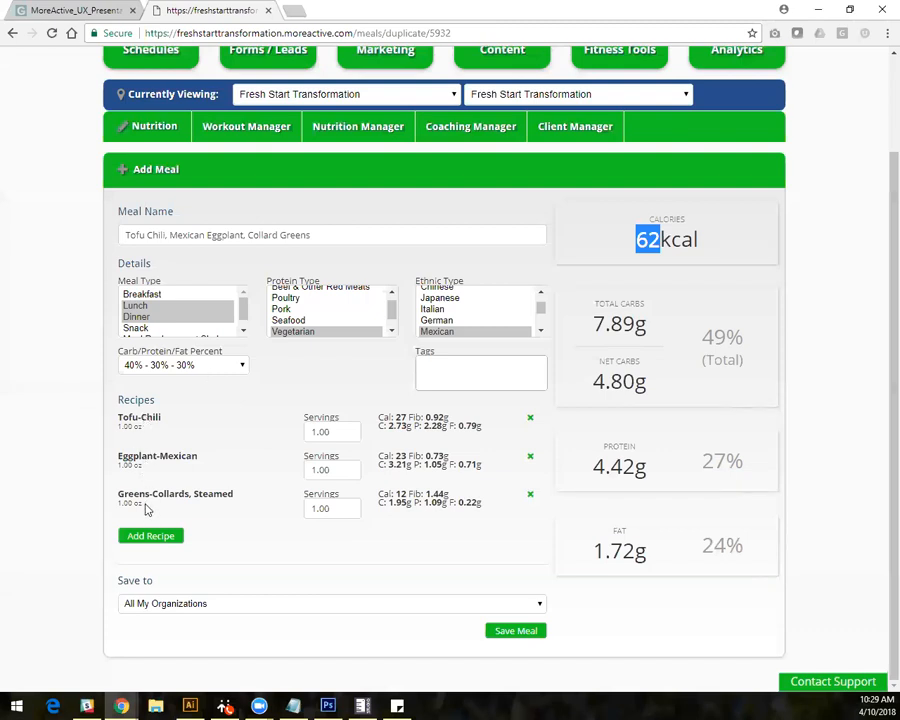
{"action": "left_click", "coordinate": [847, 315]}
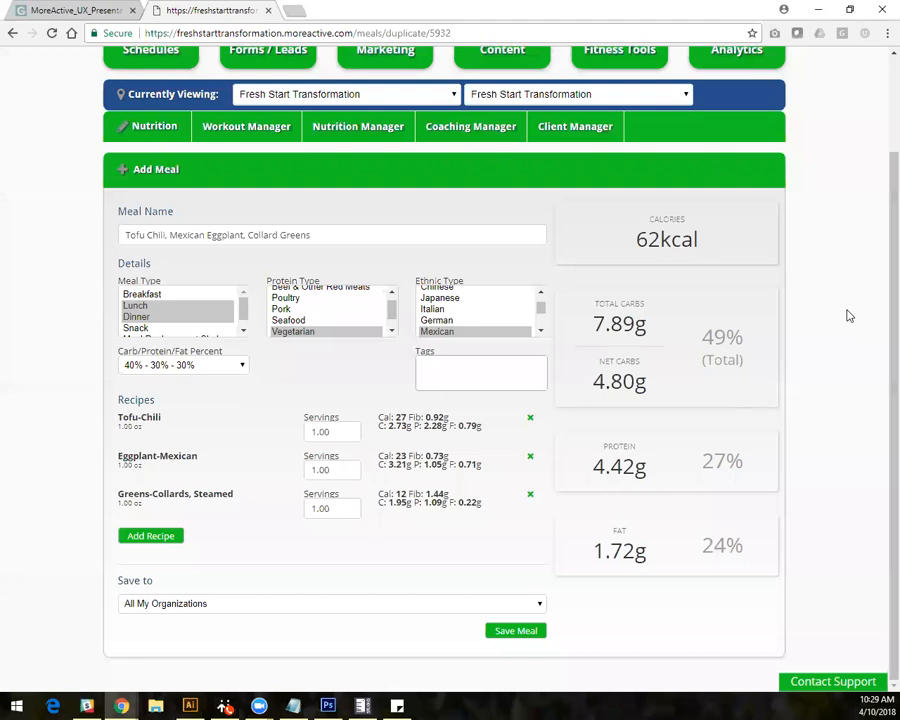
{"action": "left_click_drag", "start_coordinate": [703, 338], "coordinate": [743, 338]}
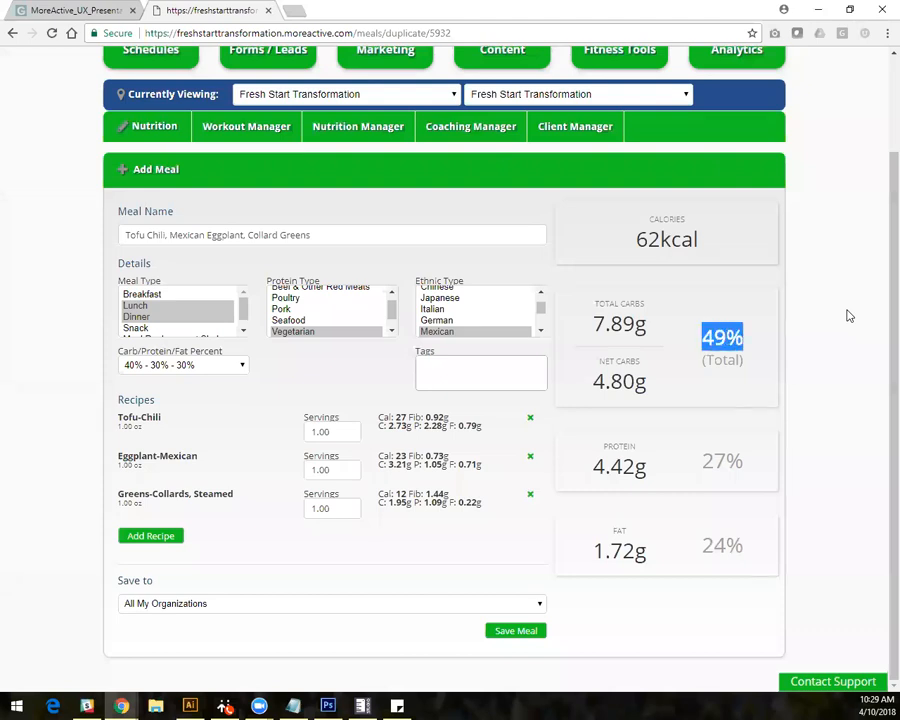
{"action": "left_click_drag", "start_coordinate": [703, 461], "coordinate": [743, 461]}
{"action": "left_click_drag", "start_coordinate": [703, 545], "coordinate": [743, 545]}
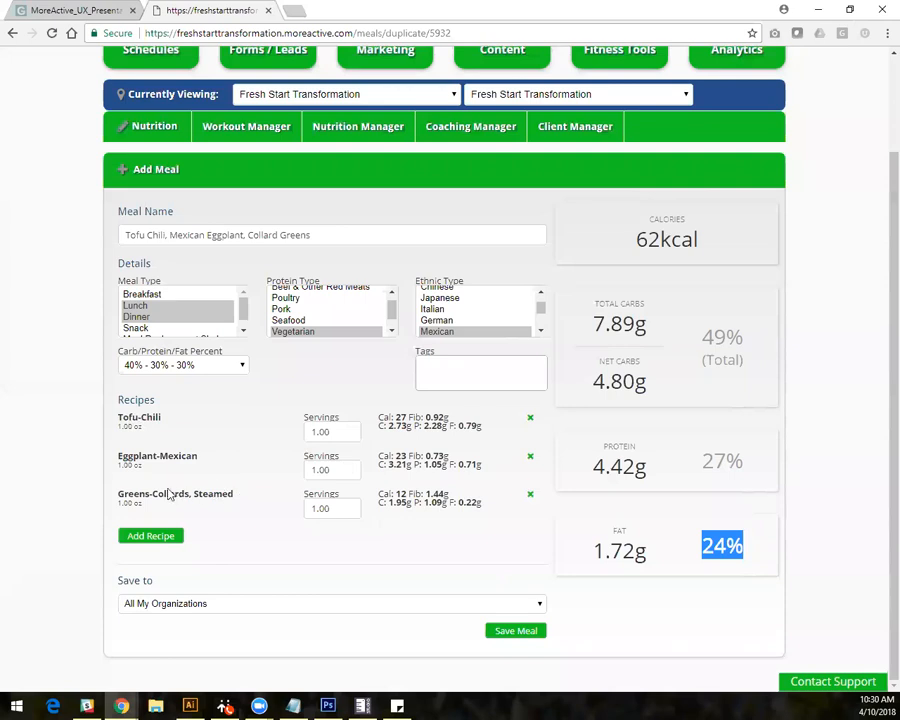
Set the Tofu-Chili recipe to 2 servings and highlight the recalculated calories and protein.
{"action": "left_click", "coordinate": [315, 431]}
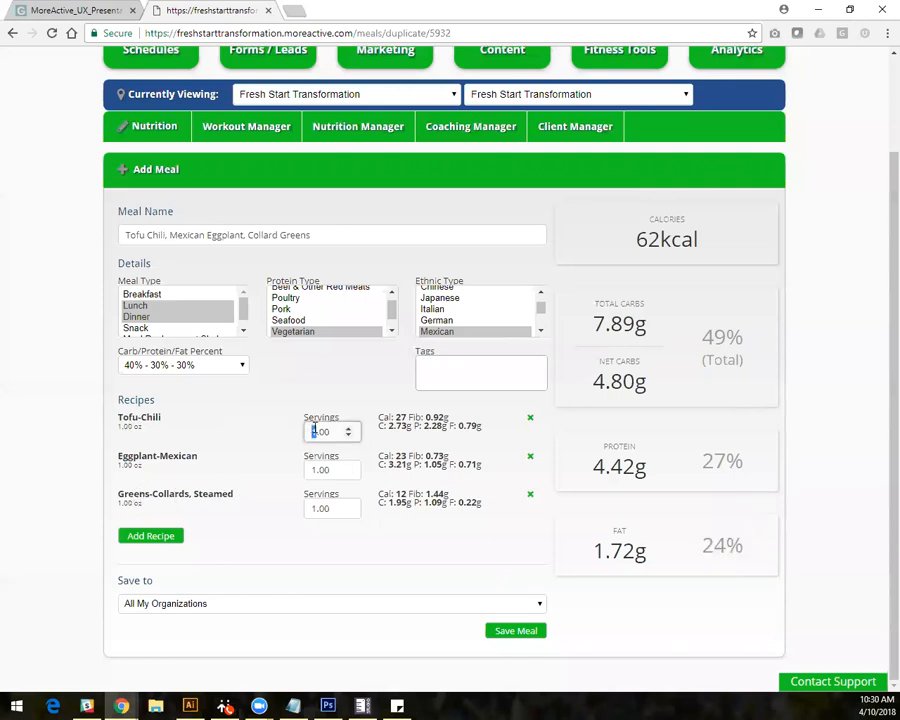
{"action": "type", "text": "2"}
{"action": "key", "text": "Return"}
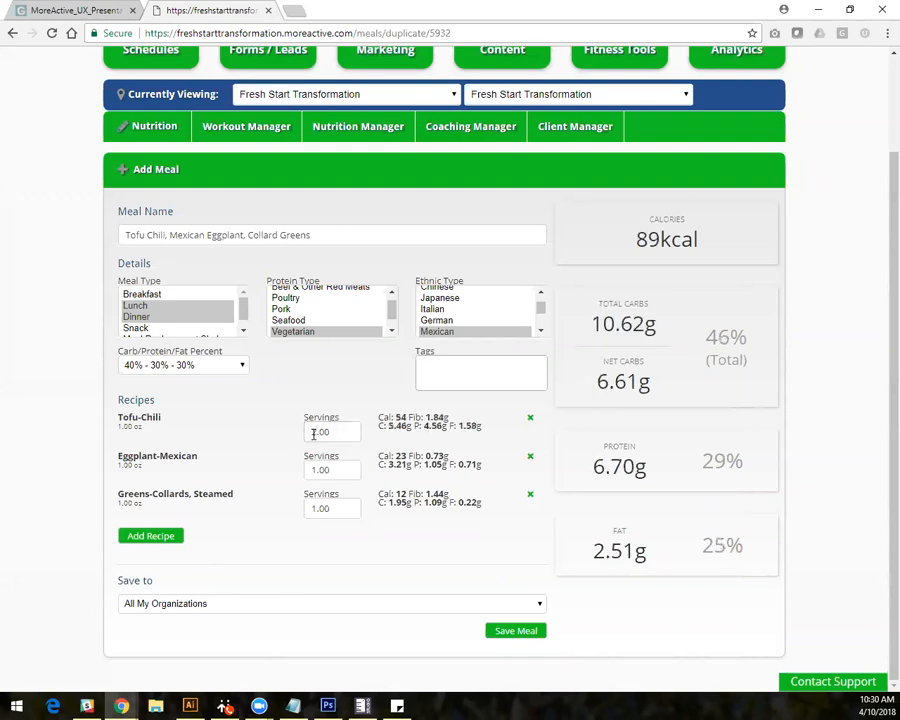
{"action": "left_click_drag", "start_coordinate": [636, 240], "coordinate": [660, 240]}
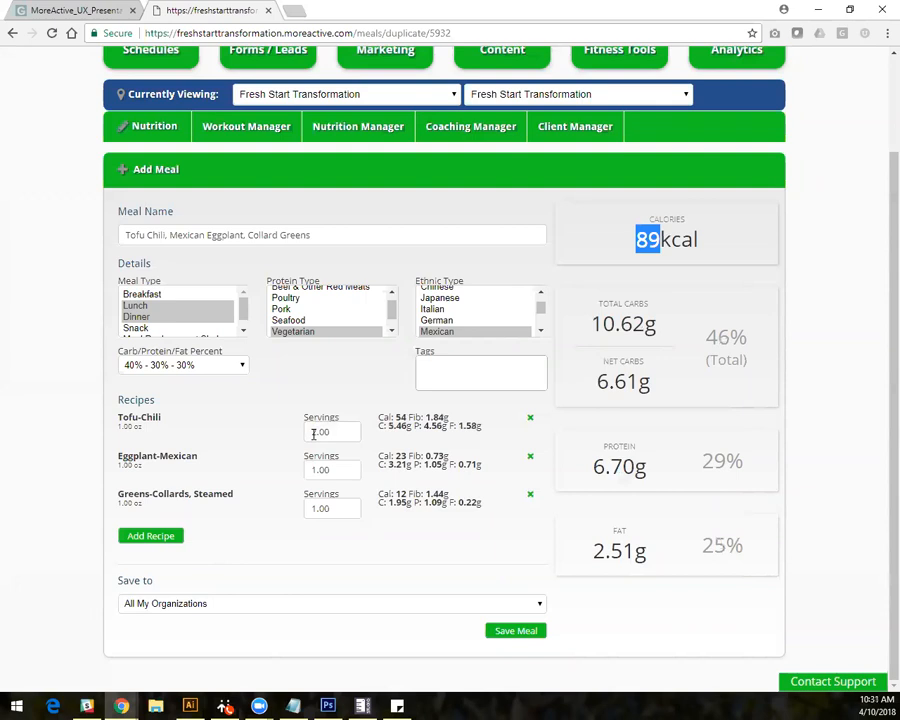
{"action": "left_click_drag", "start_coordinate": [593, 467], "coordinate": [647, 467]}
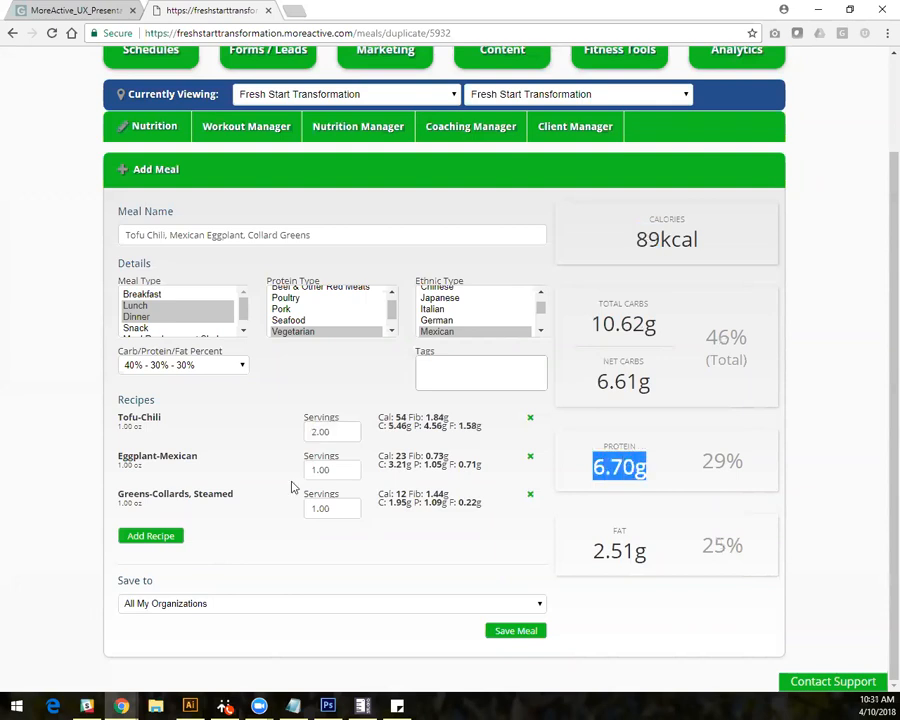
Set the Tofu-Chili recipe back to 1 serving.
{"action": "left_click", "coordinate": [313, 432]}
{"action": "type", "text": "1"}
{"action": "left_click", "coordinate": [348, 508]}
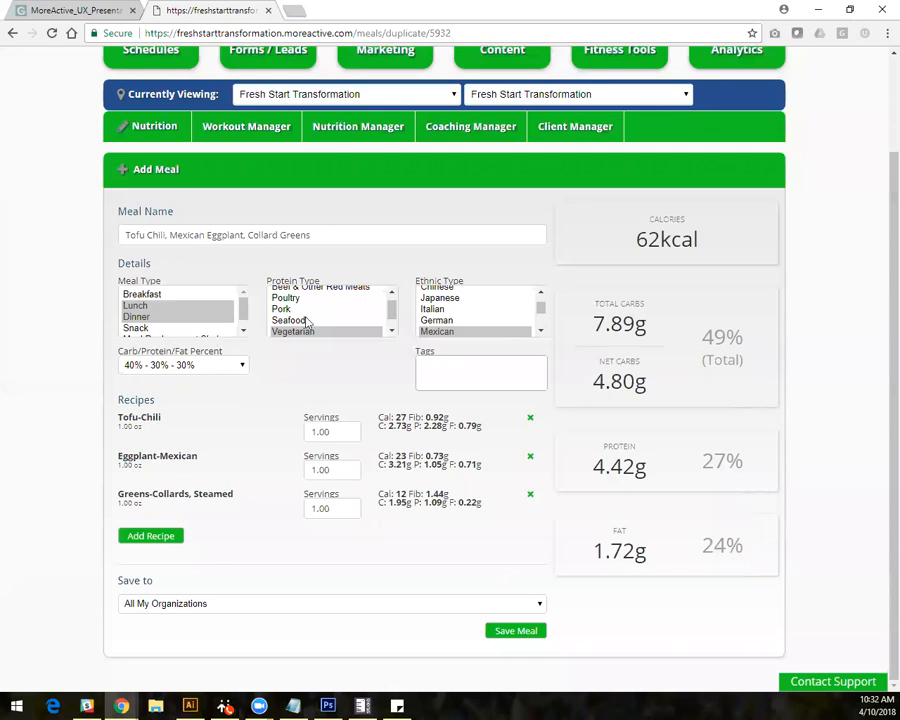
Save the duplicated tofu chili meal to Everyone in My Organization.
{"action": "left_click", "coordinate": [190, 604]}
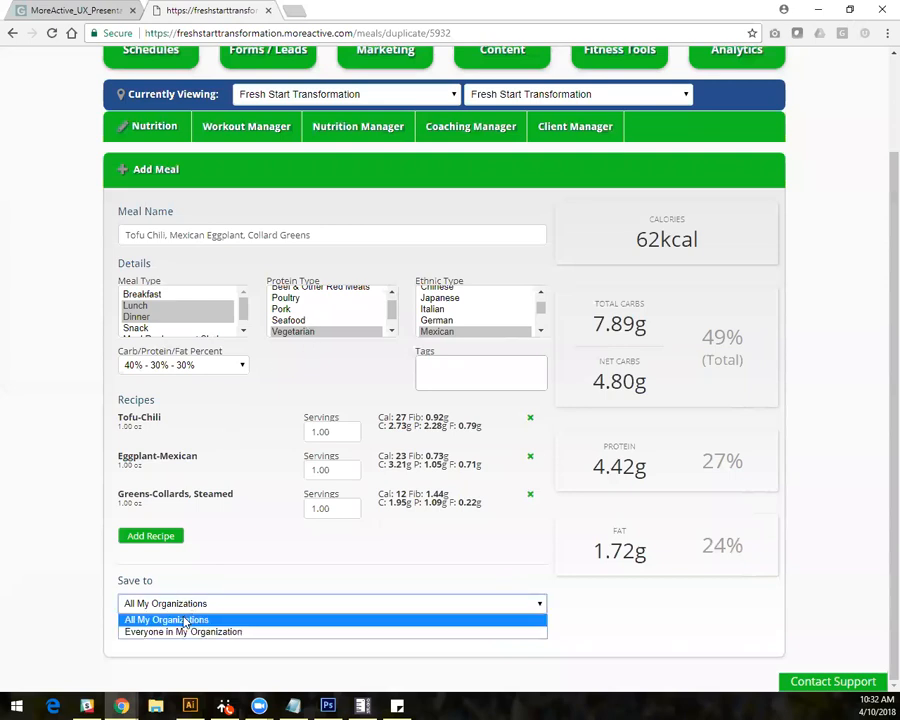
{"action": "left_click", "coordinate": [178, 633]}
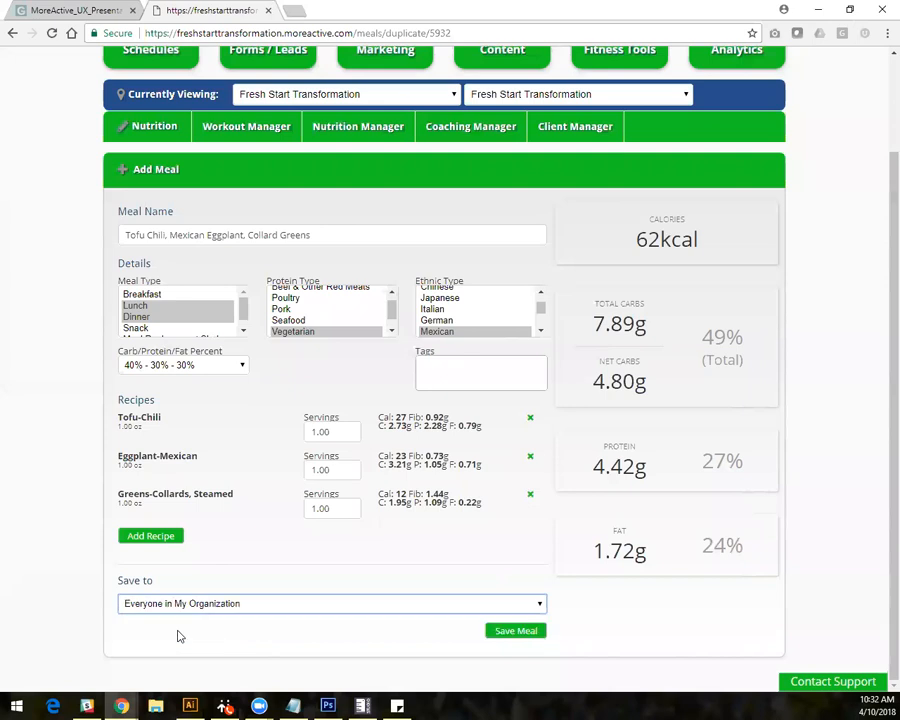
{"action": "left_click", "coordinate": [509, 633]}
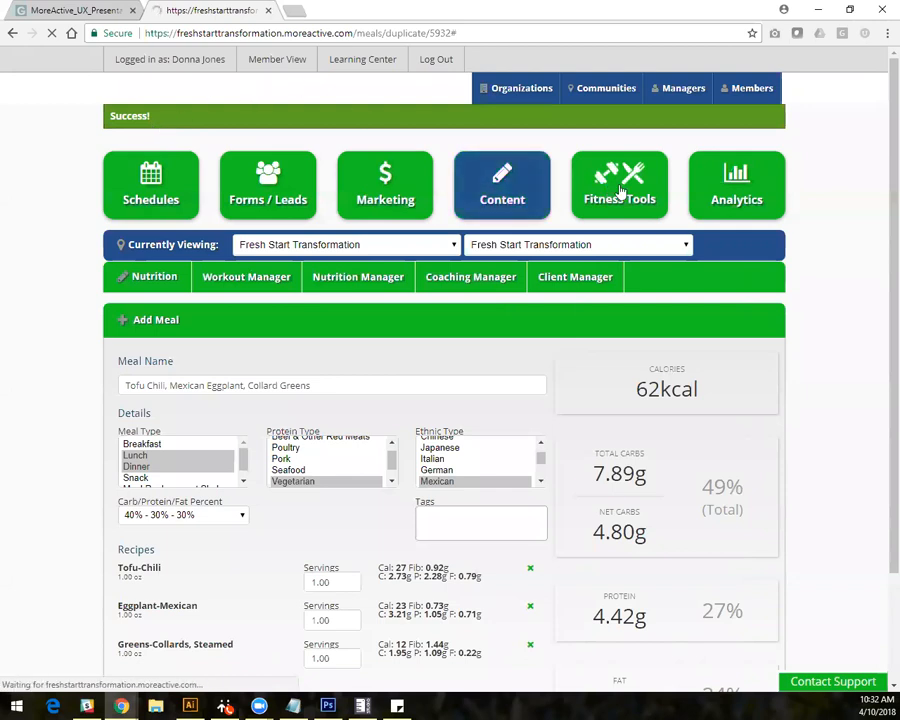
Return to the nutrition manager's meals list and check which organization the duplicated tofu chili meal is saved to.
{"action": "left_click", "coordinate": [620, 190]}
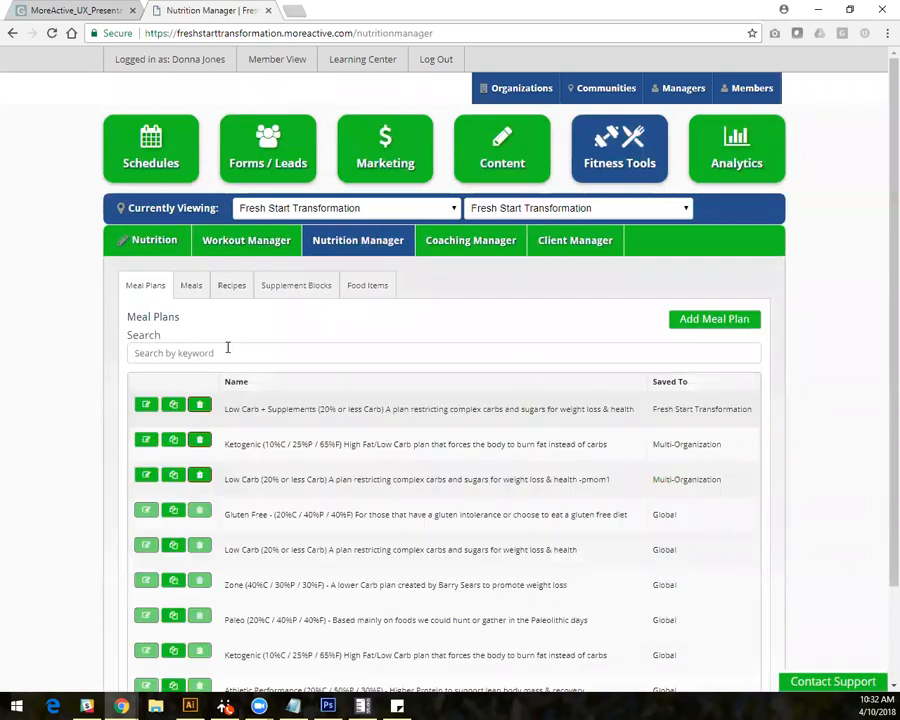
{"action": "left_click", "coordinate": [196, 289]}
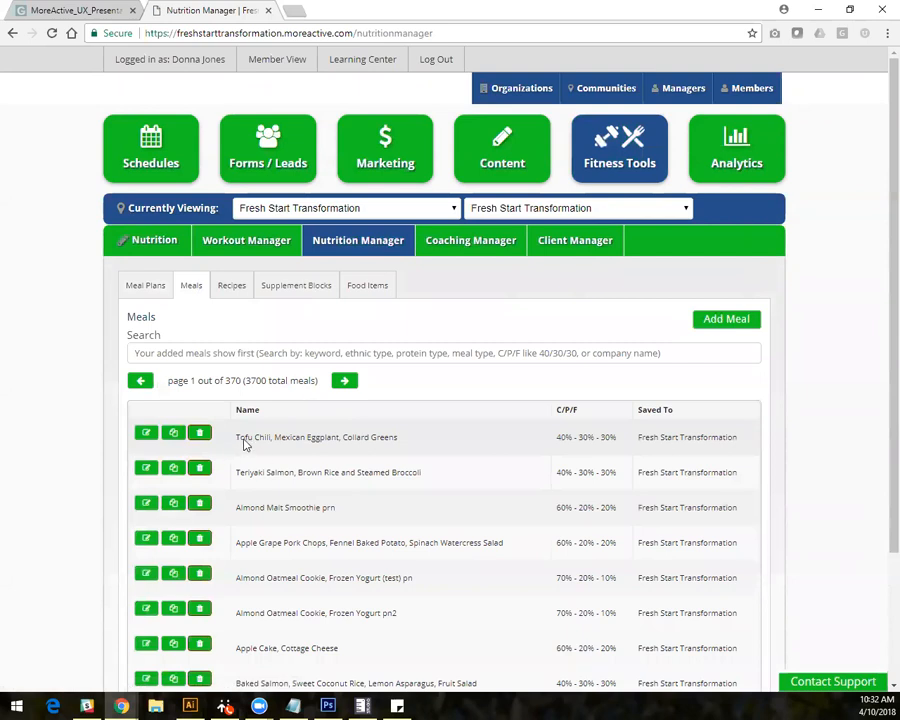
{"action": "left_click_drag", "start_coordinate": [738, 438], "coordinate": [638, 438]}
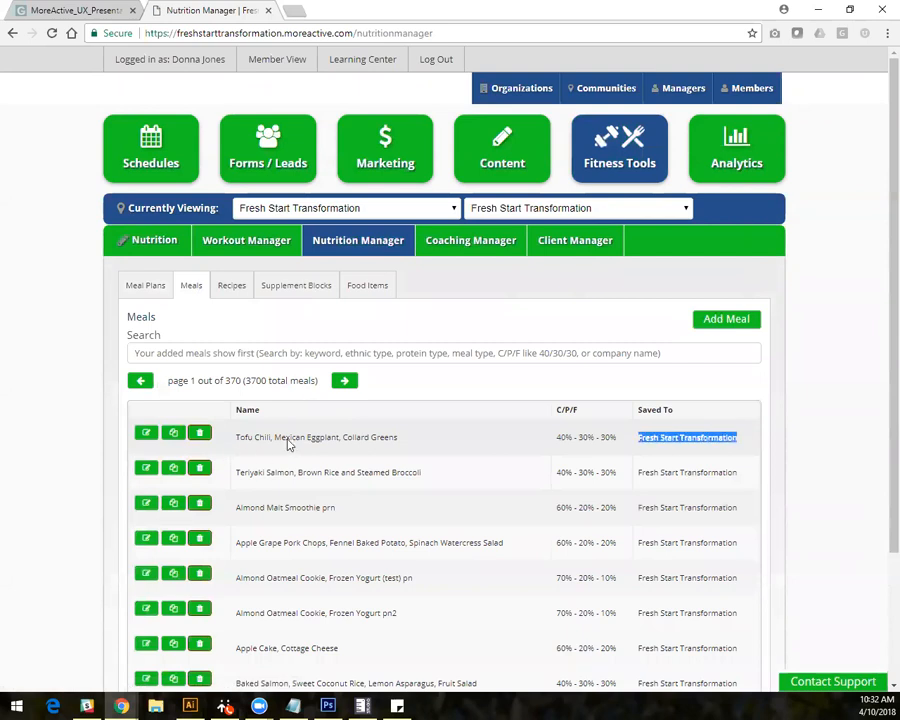
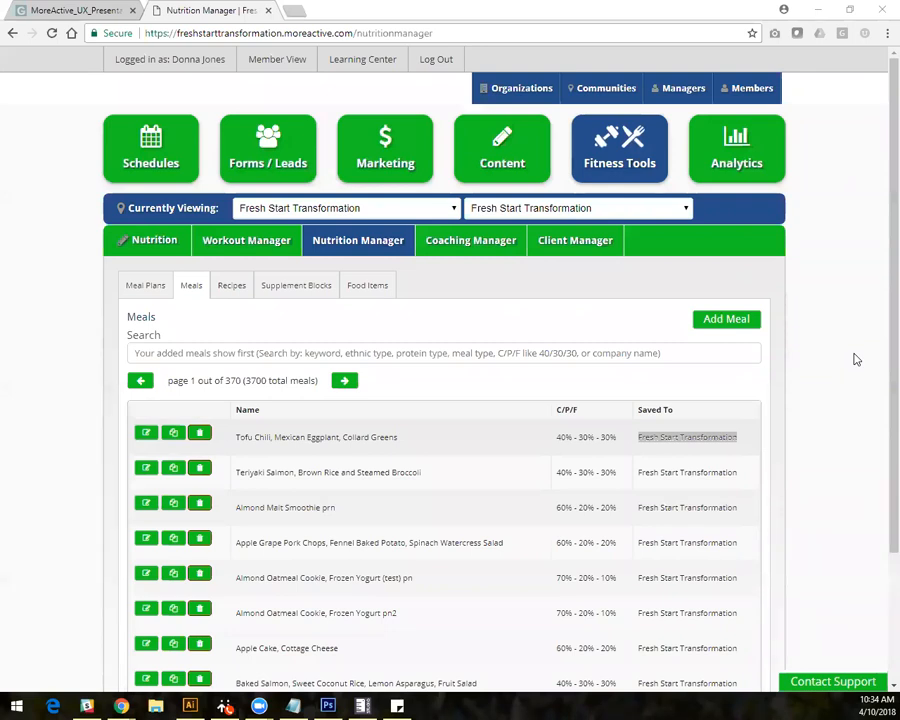
{"action": "left_click", "coordinate": [856, 359]}
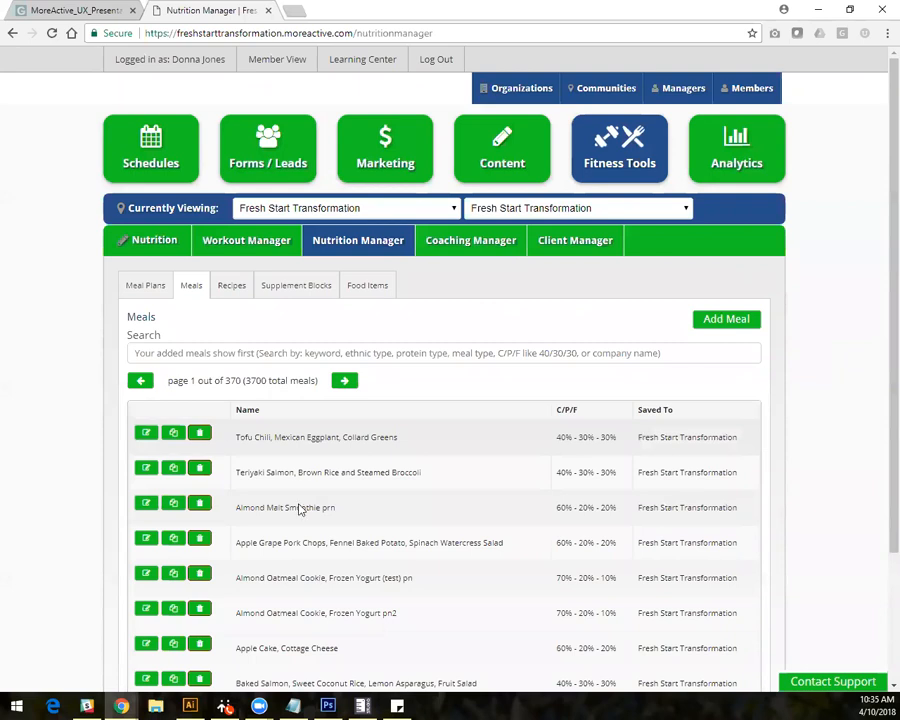
Open the organization's copy of the tofu chili meal for editing and add the custom tag "PlantProtein".
{"action": "left_click", "coordinate": [144, 435]}
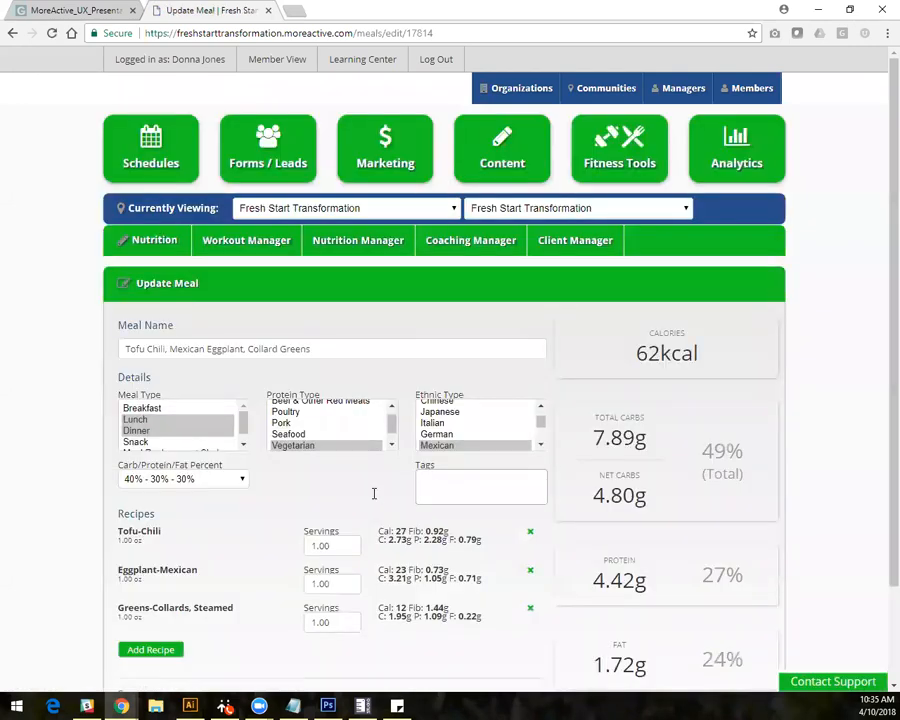
{"action": "left_click", "coordinate": [430, 484]}
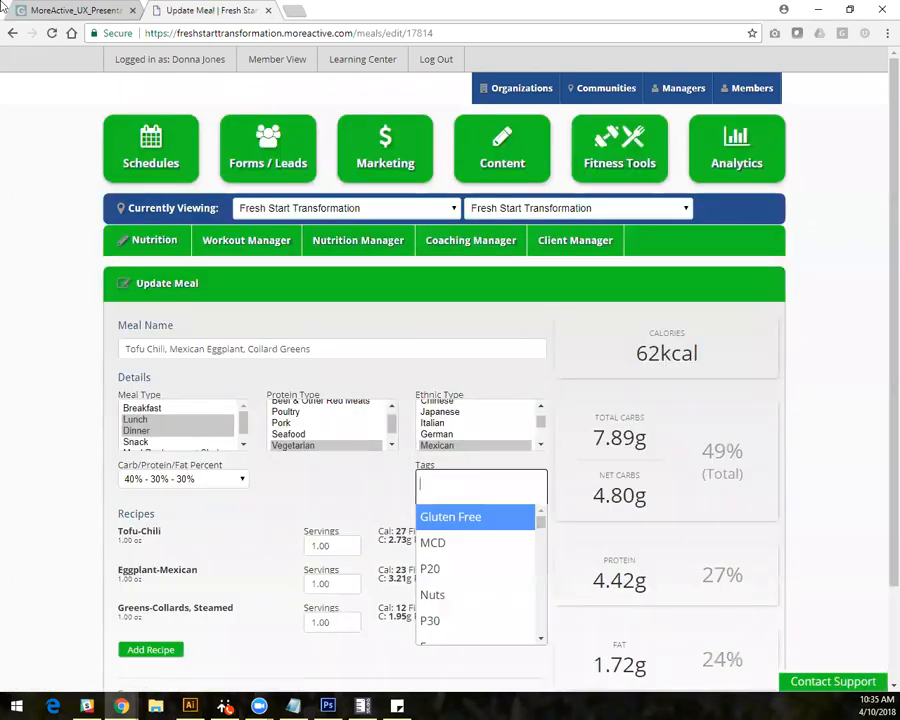
{"action": "type", "text": "Plant"}
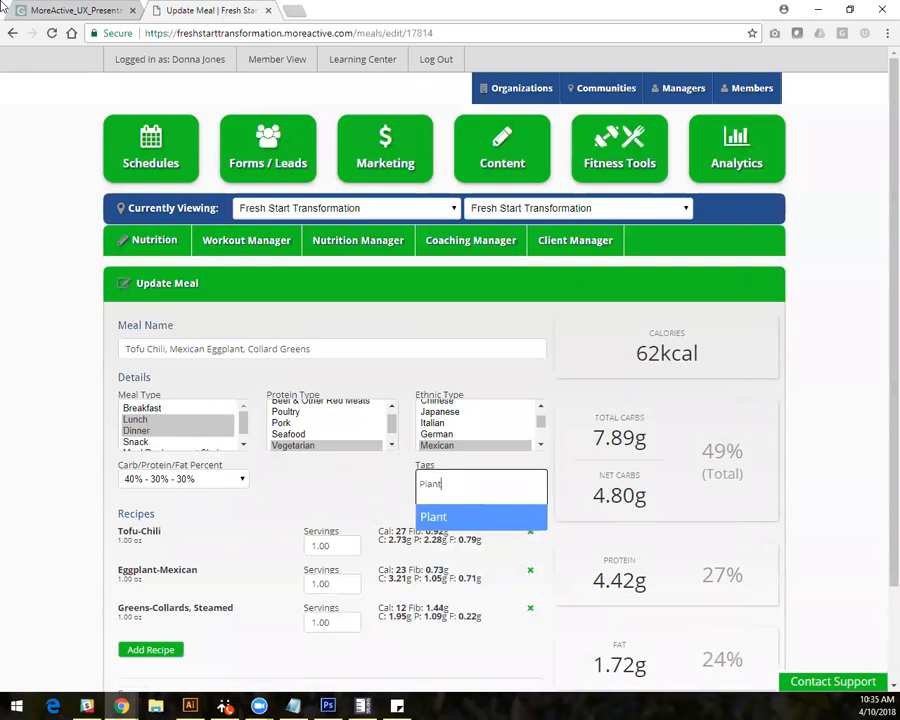
{"action": "type", "text": "Protein"}
{"action": "key", "text": "Return"}
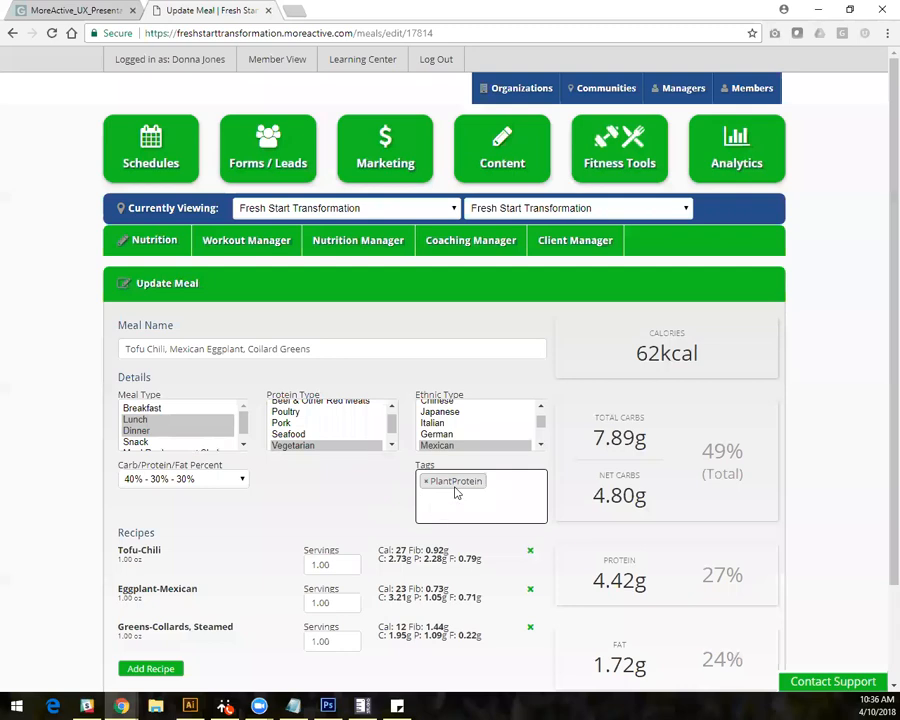
Remove the PlantProtein tag from the tofu chili meal and close the tag suggestions.
{"action": "key", "text": "BackSpace"}
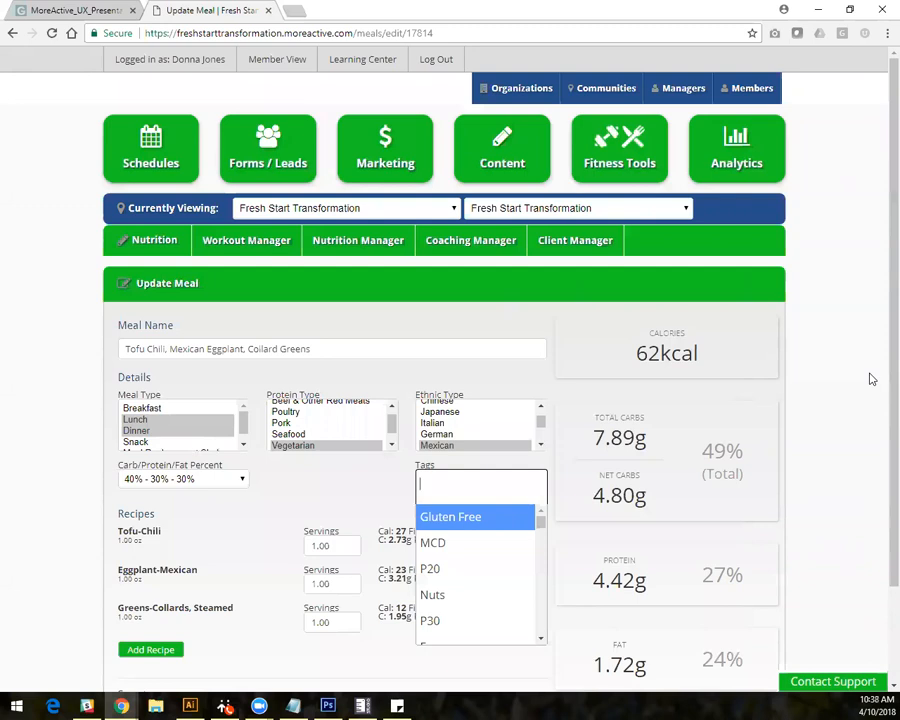
{"action": "left_click", "coordinate": [870, 379]}
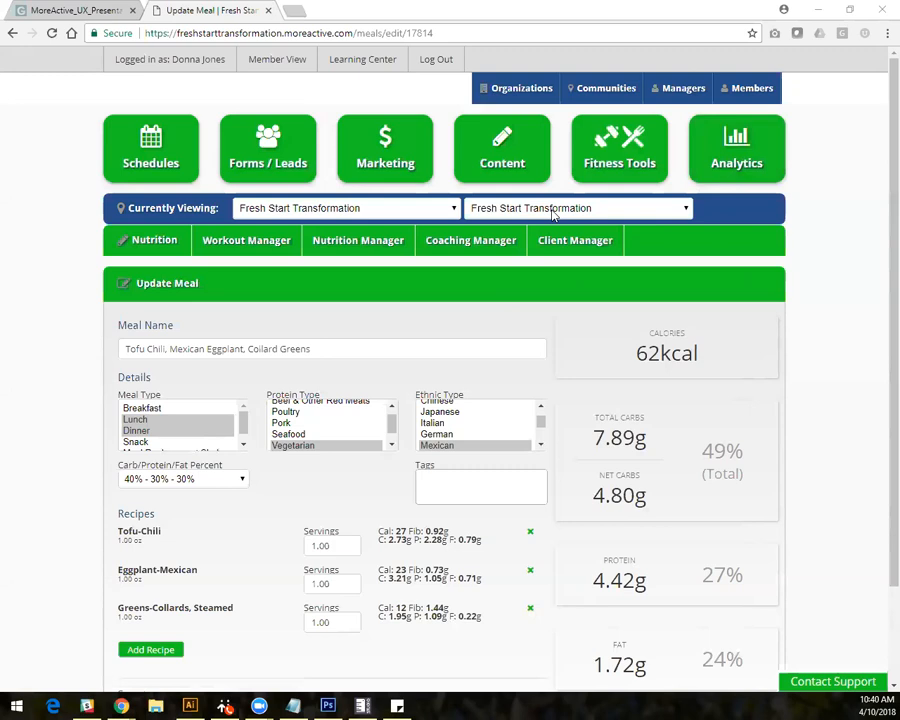
Switch to the member view, open the Nutrition section and look through today's menu.
{"action": "left_click", "coordinate": [270, 64]}
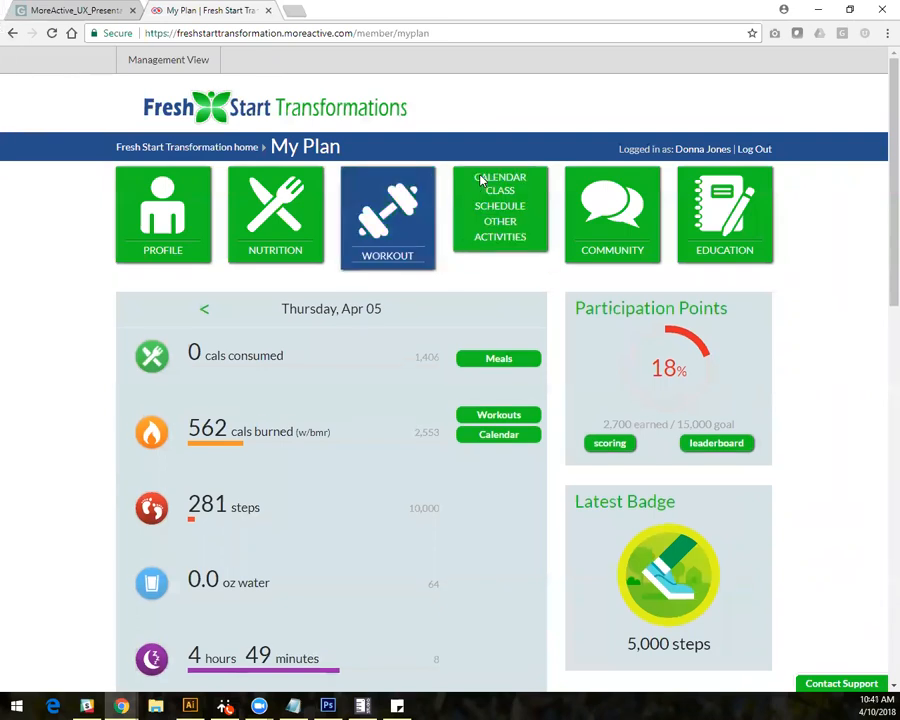
{"action": "mouse_move", "coordinate": [161, 263]}
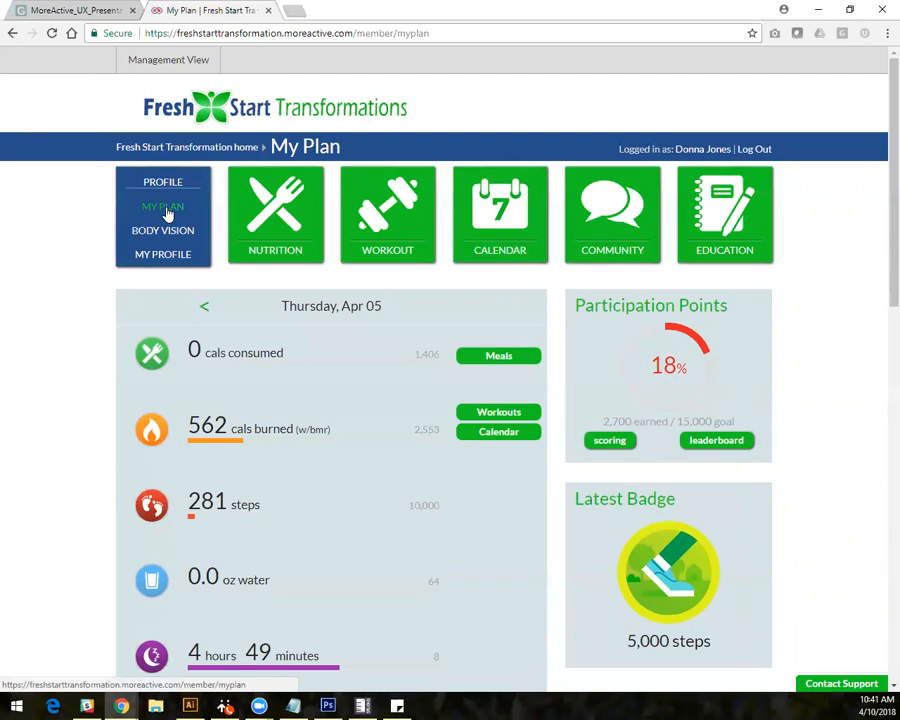
{"action": "left_click", "coordinate": [268, 208]}
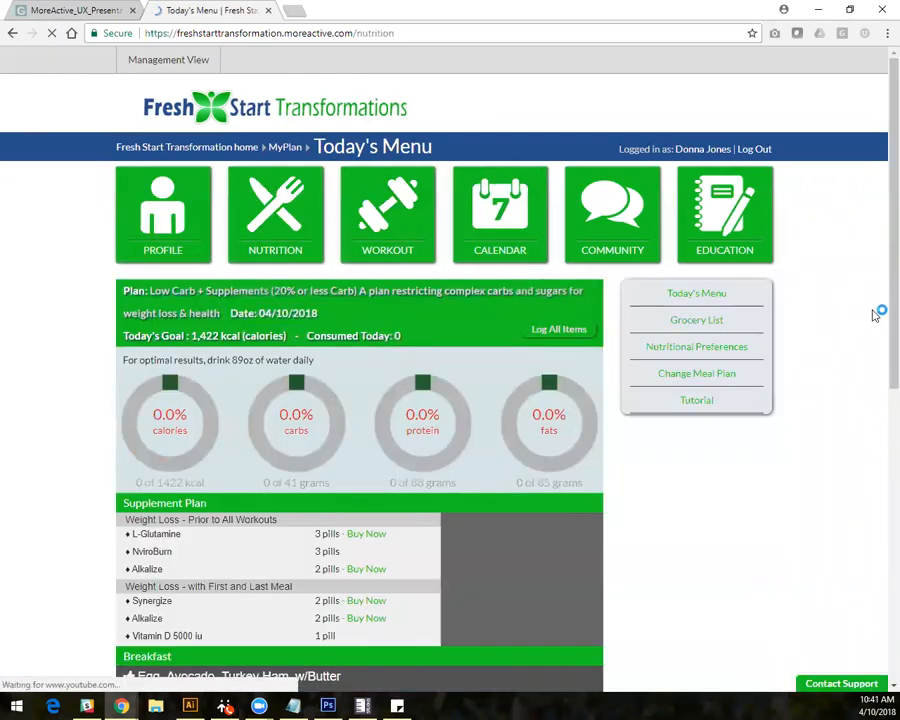
{"action": "scroll", "coordinate": [880, 330], "scroll_direction": "down", "scroll_amount": 5}
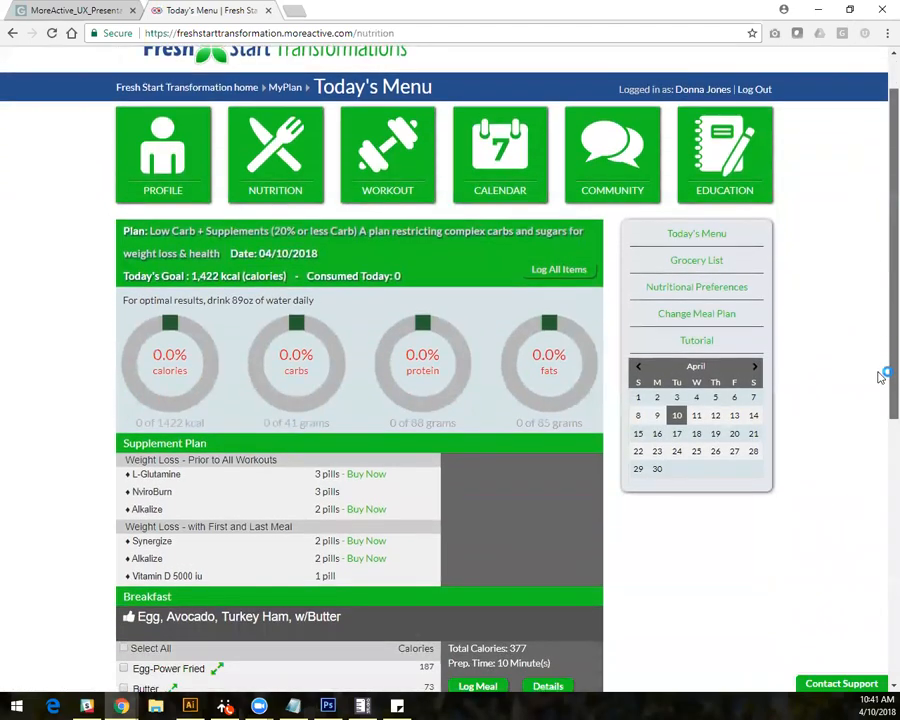
{"action": "scroll", "coordinate": [874, 540], "scroll_direction": "down", "scroll_amount": 3}
{"action": "scroll", "coordinate": [874, 540], "scroll_direction": "up", "scroll_amount": 5}
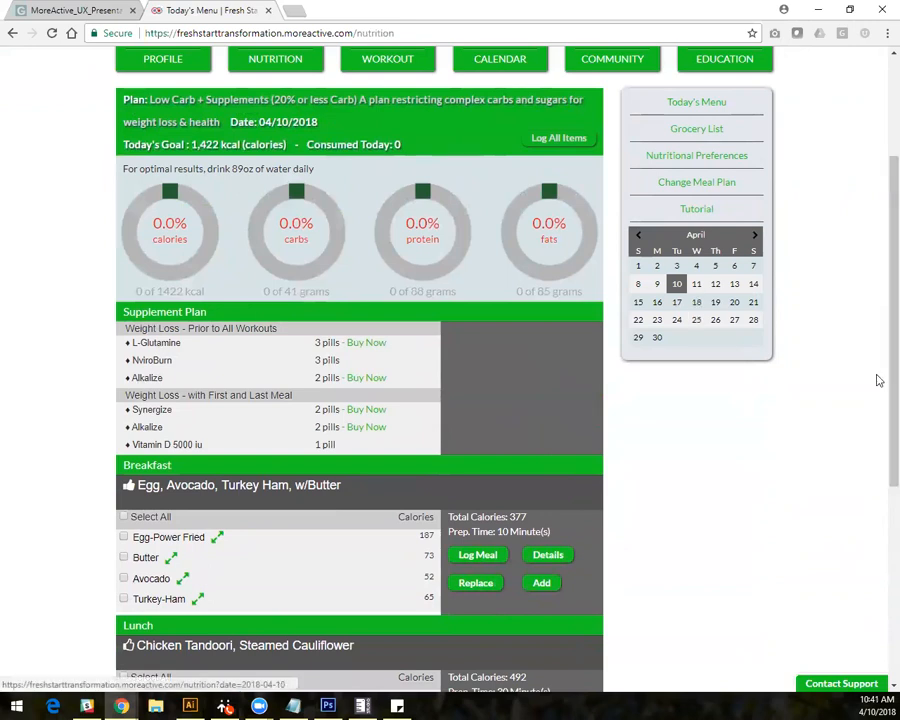
Open the grocery list and generate it for 04/10/2018 to 04/17/2018.
{"action": "left_click", "coordinate": [655, 128]}
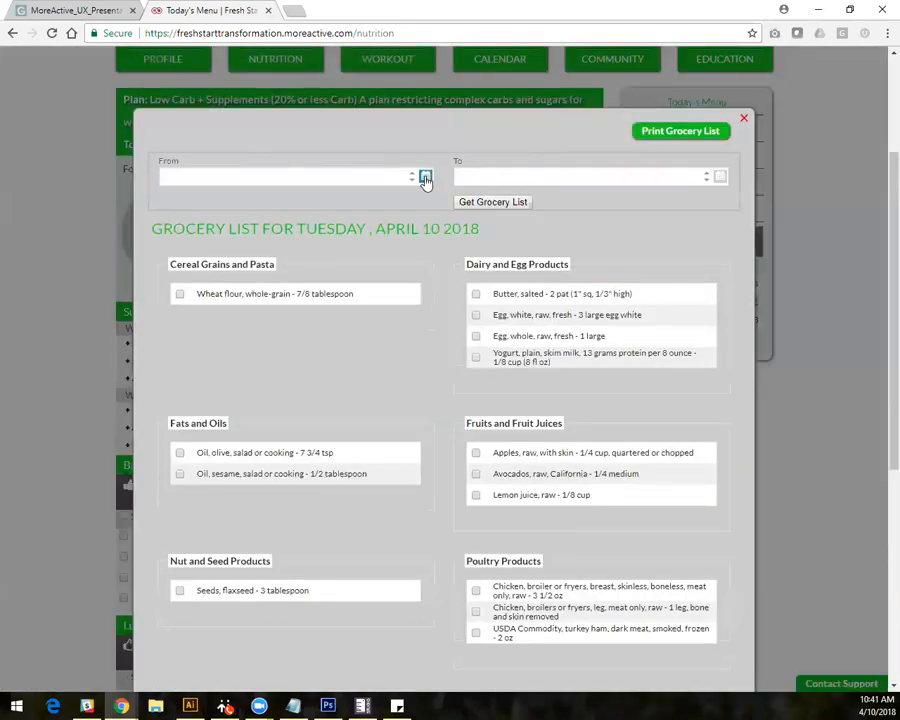
{"action": "left_click", "coordinate": [425, 177]}
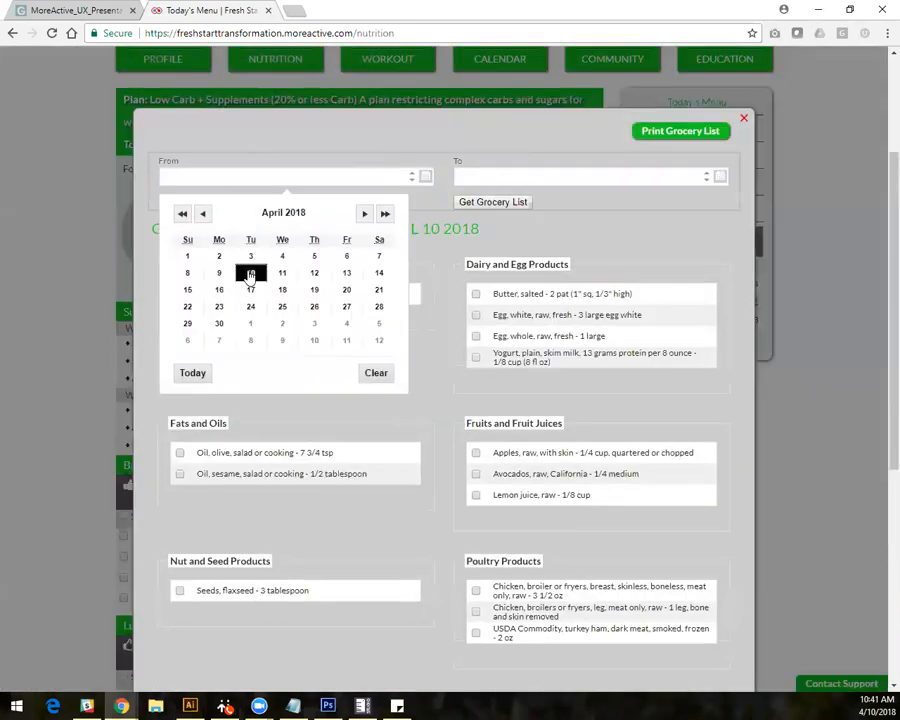
{"action": "left_click", "coordinate": [251, 272]}
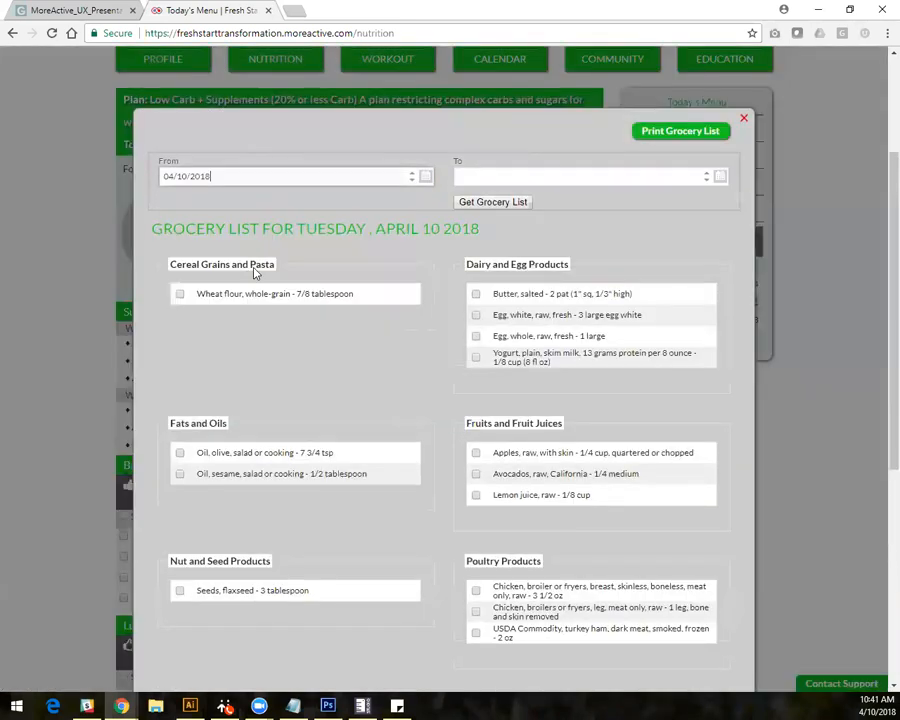
{"action": "left_click", "coordinate": [720, 177]}
{"action": "left_click", "coordinate": [545, 290]}
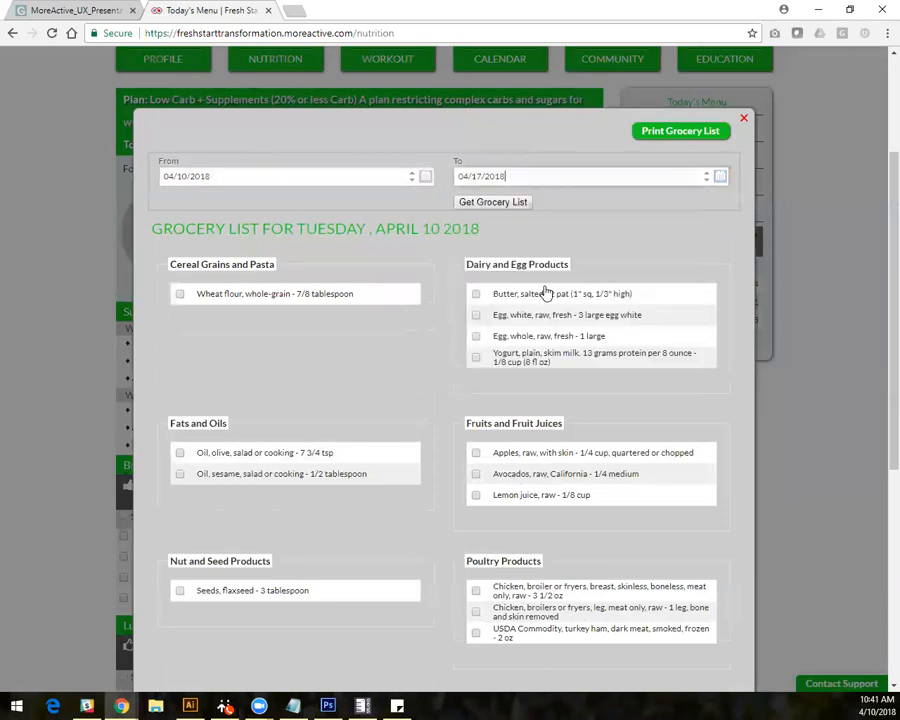
{"action": "left_click", "coordinate": [513, 204]}
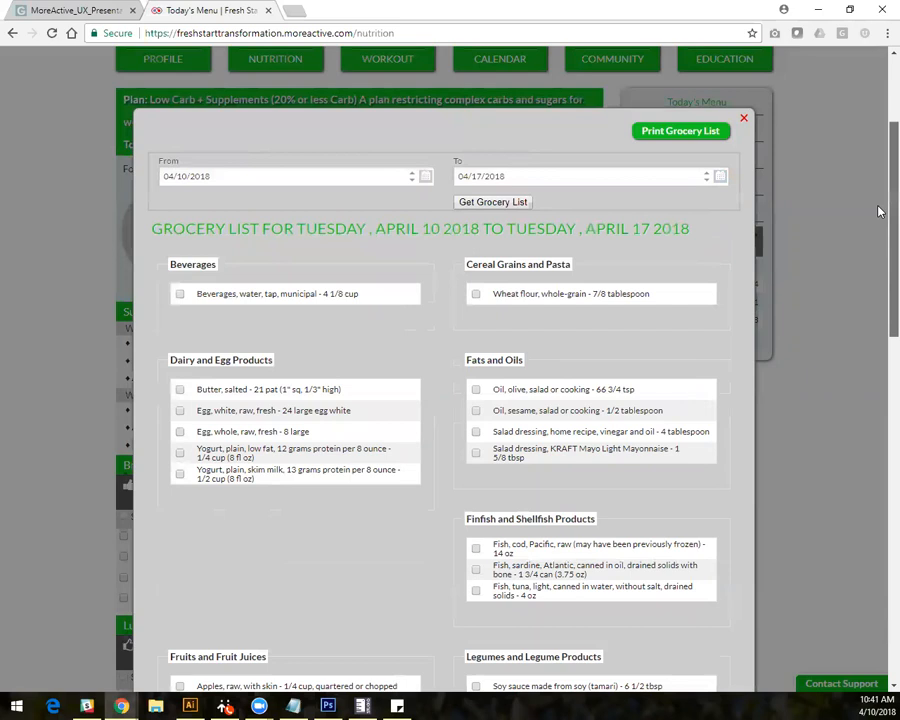
Check off whole-grain wheat flour and olive oil on the grocery list, and narrow the browser window to phone width.
{"action": "left_click", "coordinate": [476, 294]}
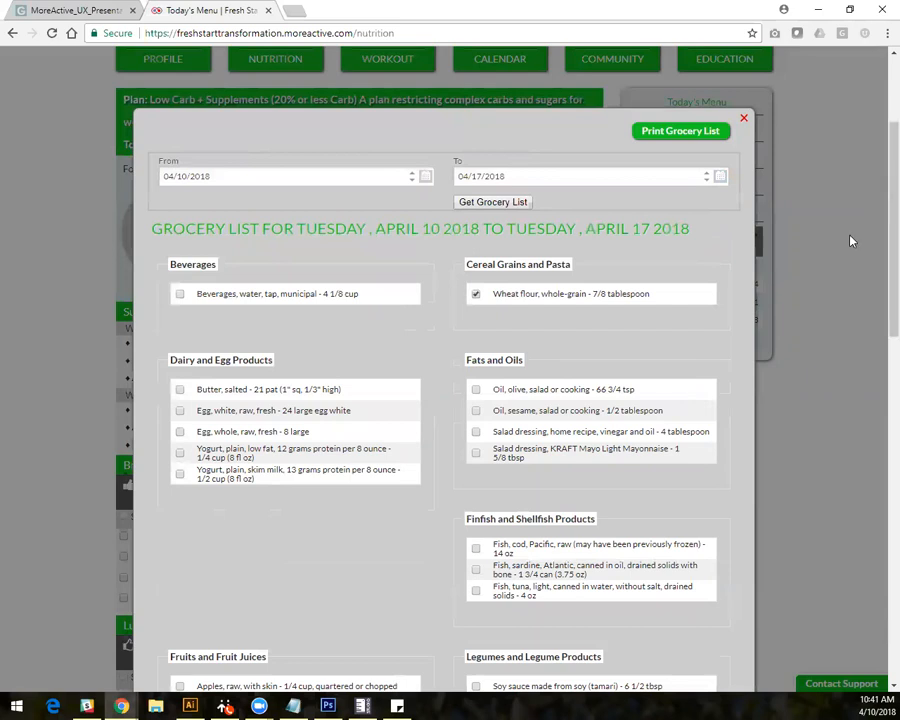
{"action": "left_click", "coordinate": [476, 389]}
{"action": "left_click", "coordinate": [818, 9]}
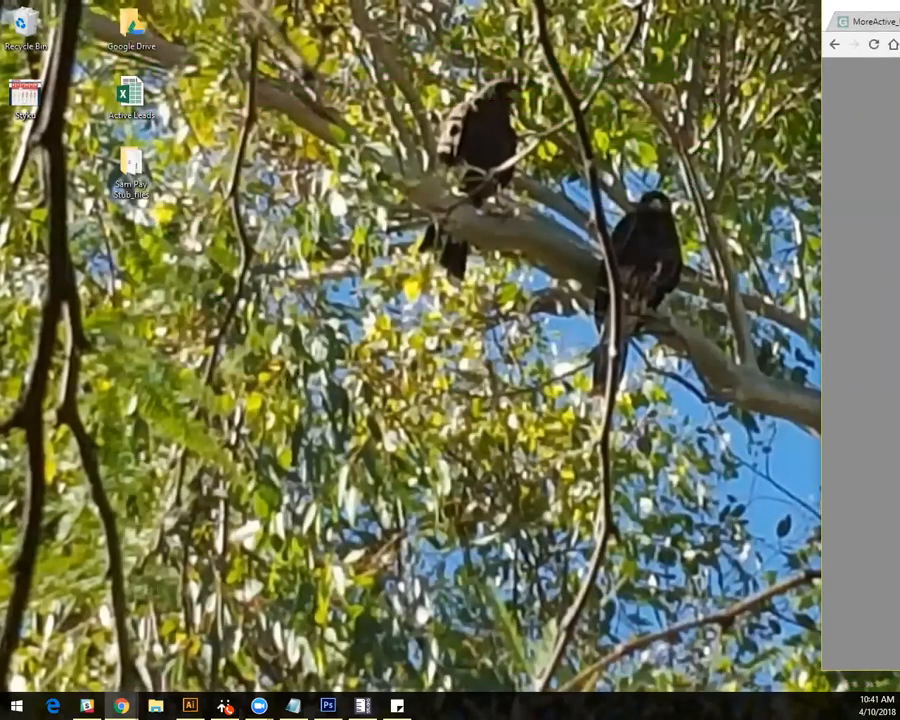
{"action": "left_click_drag", "start_coordinate": [870, 8], "coordinate": [58, 10]}
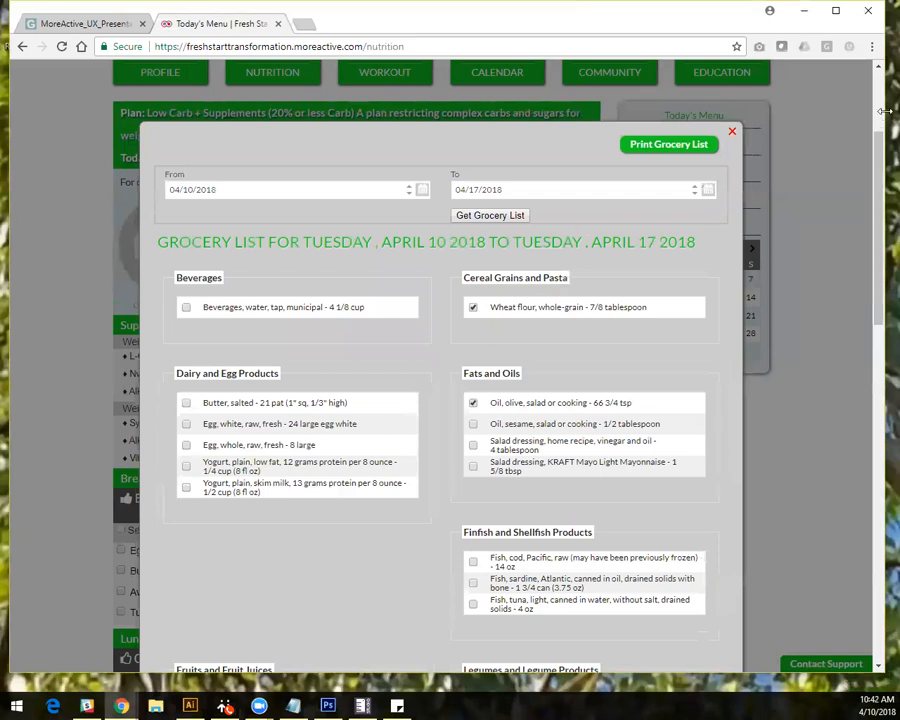
{"action": "left_click_drag", "start_coordinate": [884, 111], "coordinate": [256, 111]}
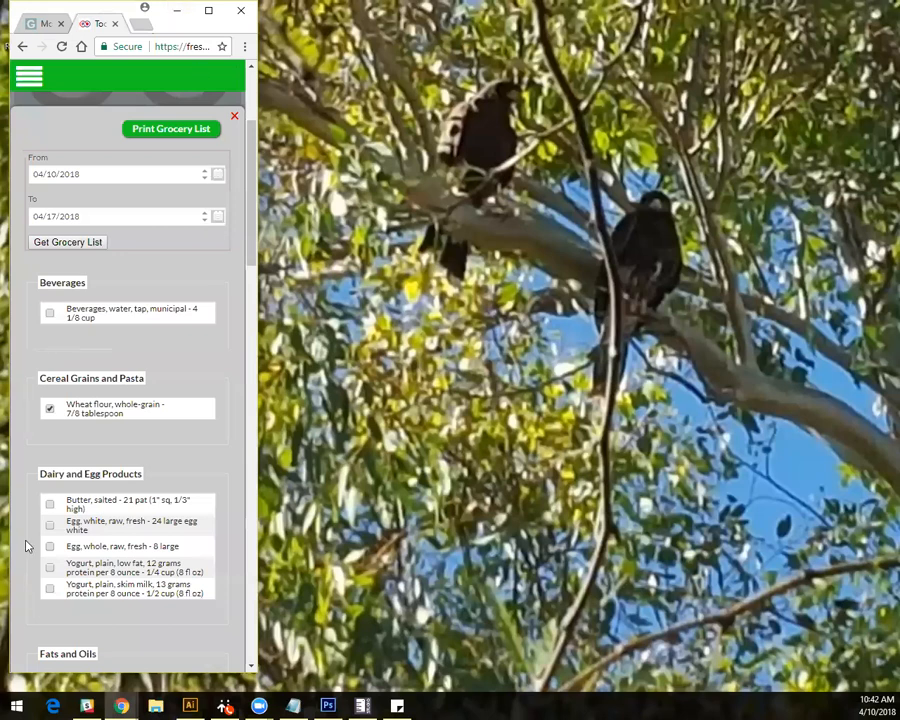
Check off butter, egg white and whole egg in the phone-width grocery list, and maximize the browser window.
{"action": "left_click", "coordinate": [50, 504]}
{"action": "left_click", "coordinate": [51, 527]}
{"action": "left_click", "coordinate": [49, 546]}
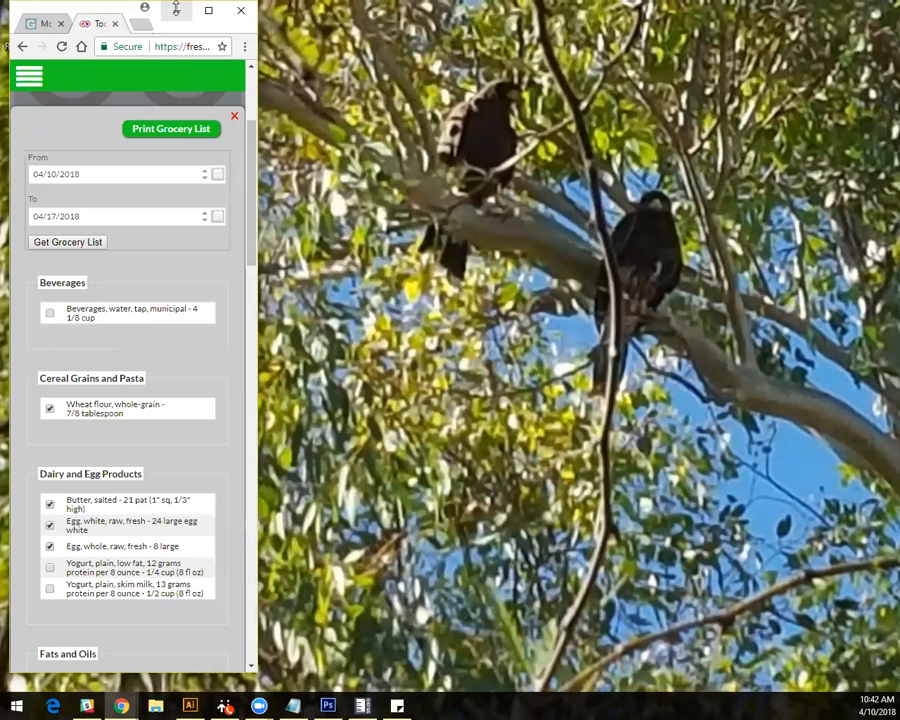
{"action": "left_click", "coordinate": [208, 10]}
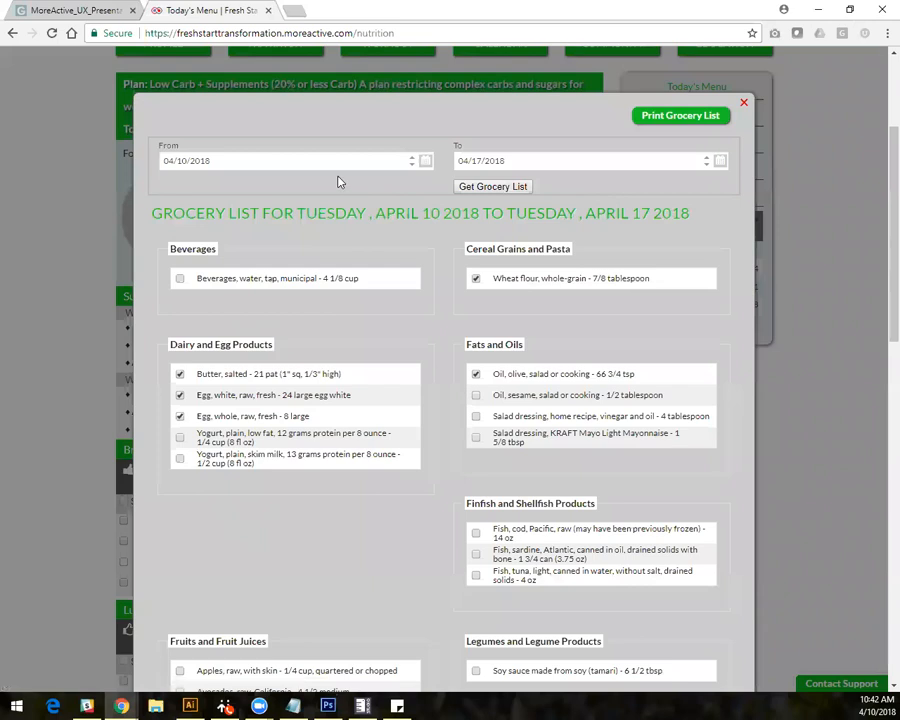
Print all pages of the grocery list in colour landscape layout and look through its food categories.
{"action": "left_click", "coordinate": [674, 119]}
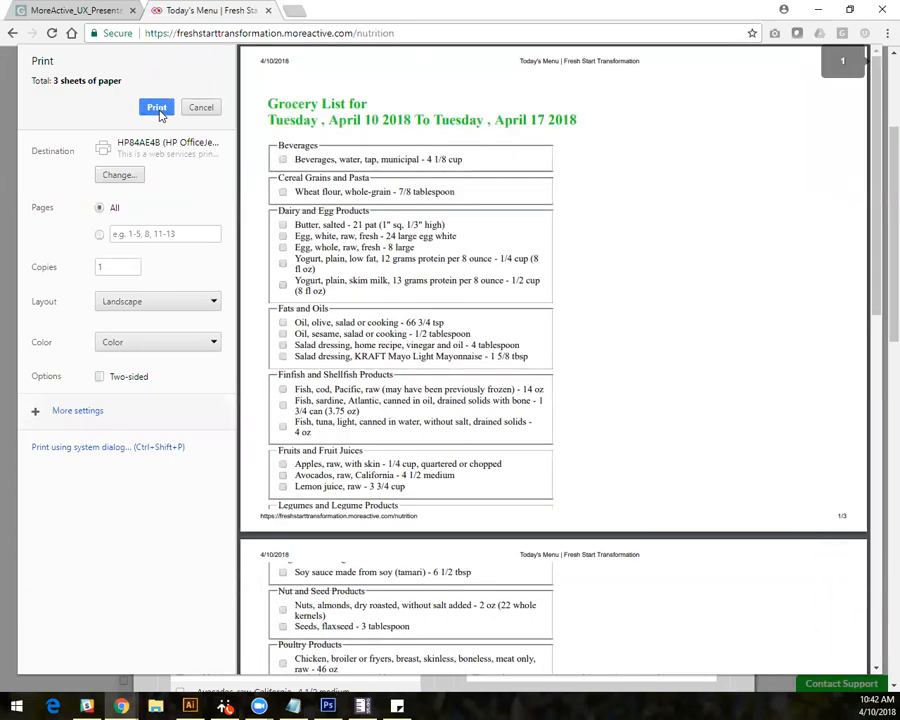
{"action": "left_click", "coordinate": [158, 110]}
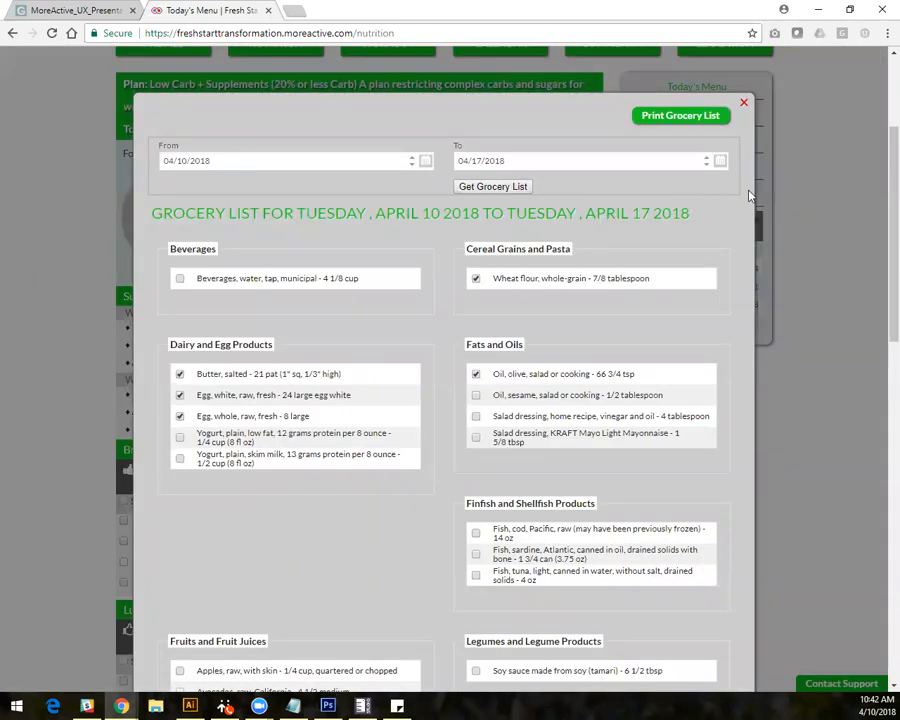
{"action": "scroll", "coordinate": [878, 205], "scroll_direction": "down", "scroll_amount": 3}
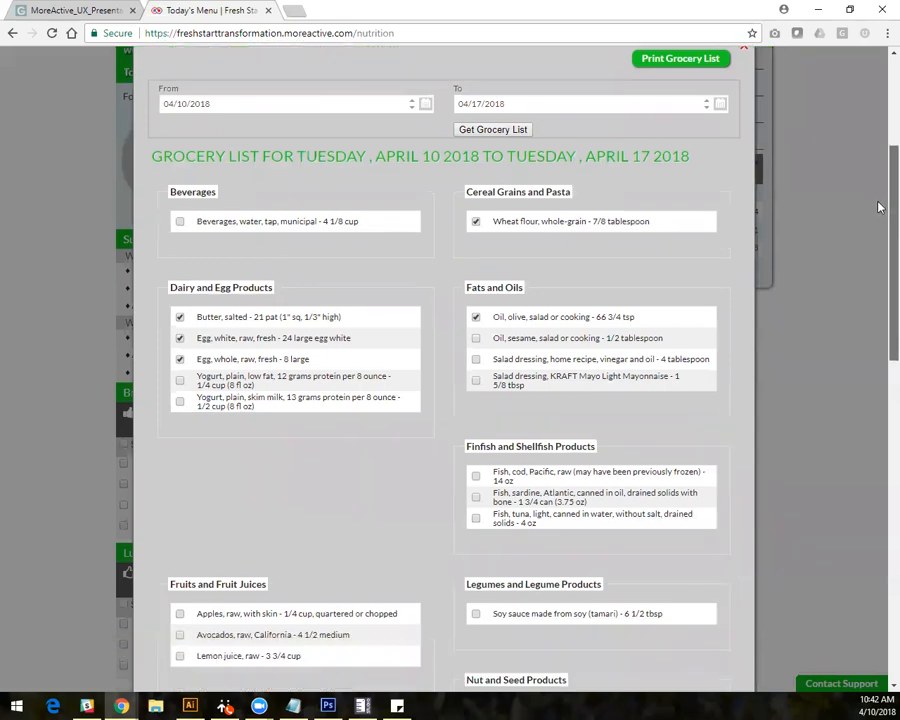
{"action": "scroll", "coordinate": [876, 394], "scroll_direction": "down", "scroll_amount": 6}
{"action": "scroll", "coordinate": [874, 450], "scroll_direction": "up", "scroll_amount": 9}
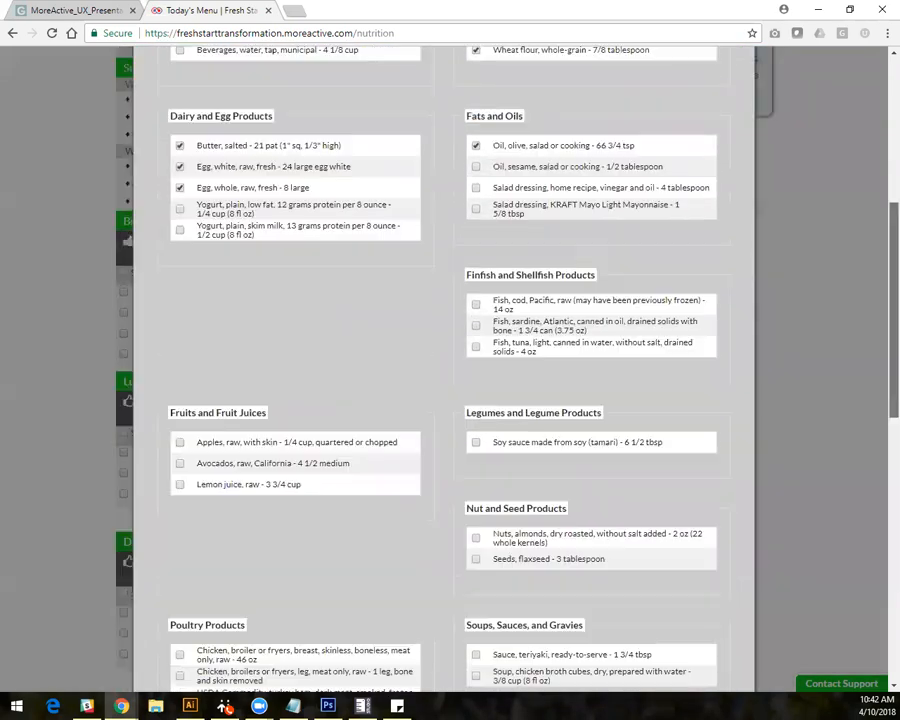
{"action": "left_click_drag", "start_coordinate": [894, 205], "coordinate": [894, 200]}
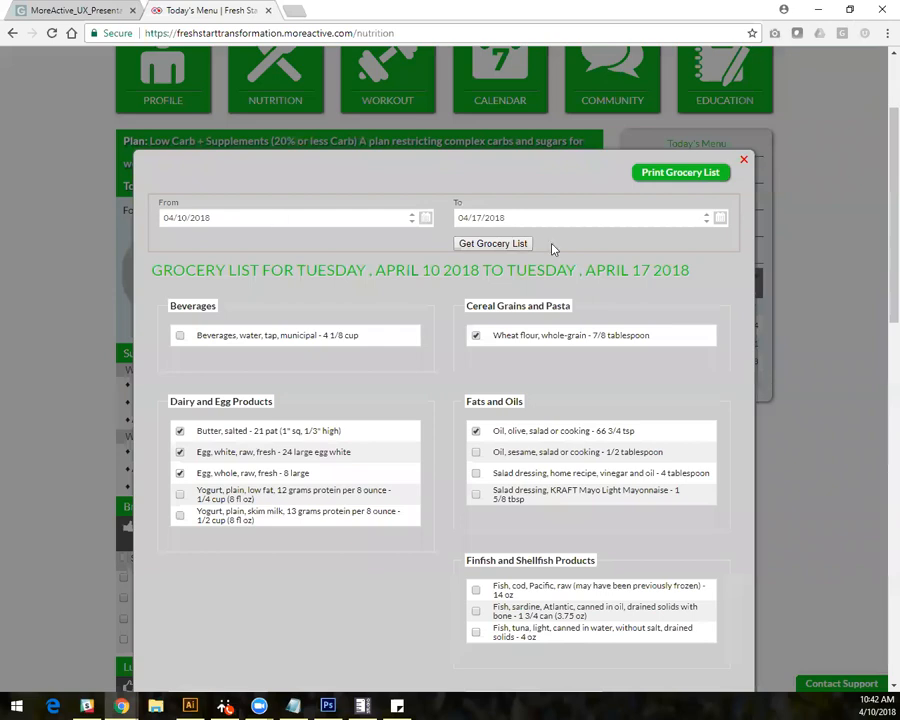
Examine the grocery list's date range and its Dairy and Egg Products items, and close the list.
{"action": "left_click_drag", "start_coordinate": [691, 271], "coordinate": [375, 271]}
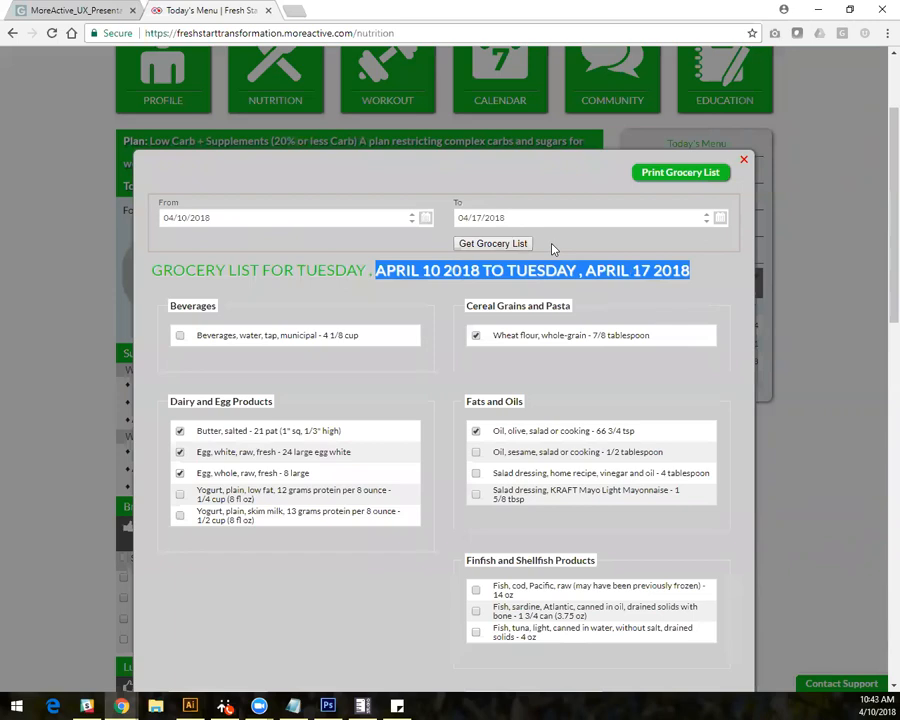
{"action": "left_click", "coordinate": [552, 244]}
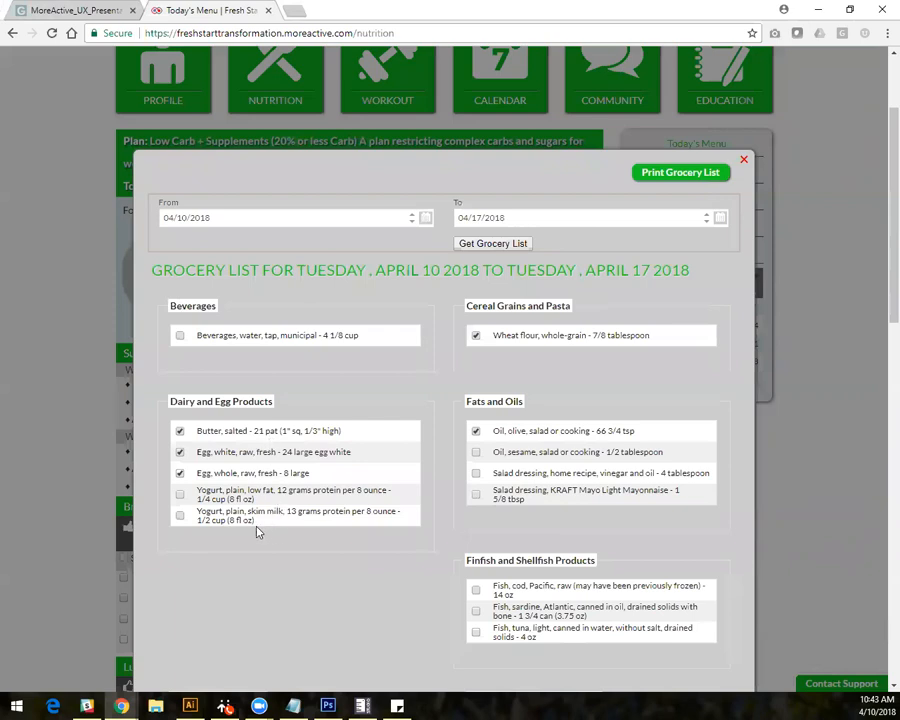
{"action": "left_click_drag", "start_coordinate": [257, 526], "coordinate": [196, 437]}
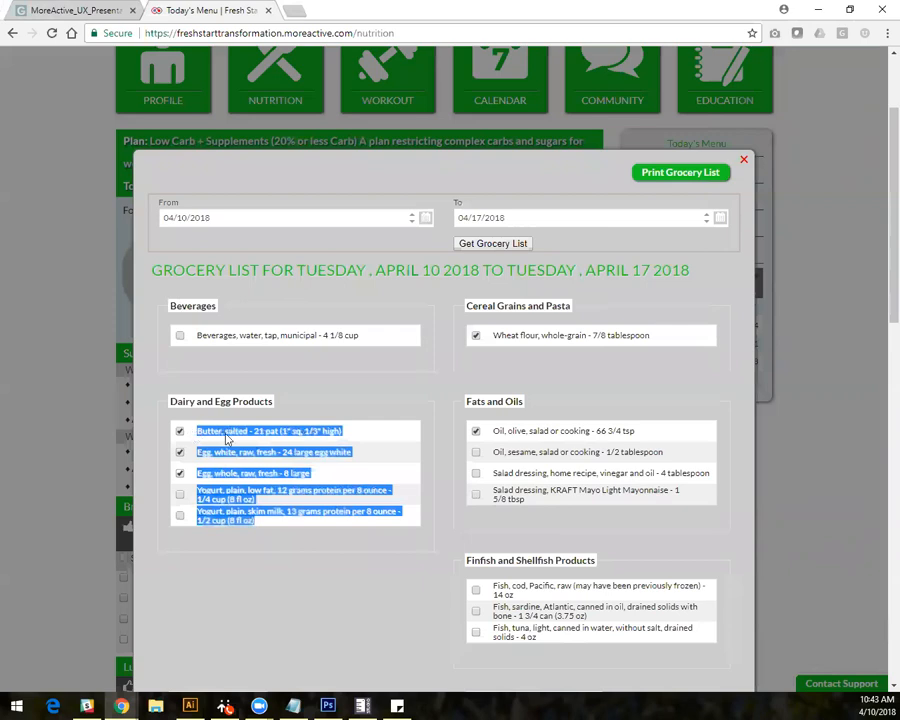
{"action": "left_click", "coordinate": [745, 162]}
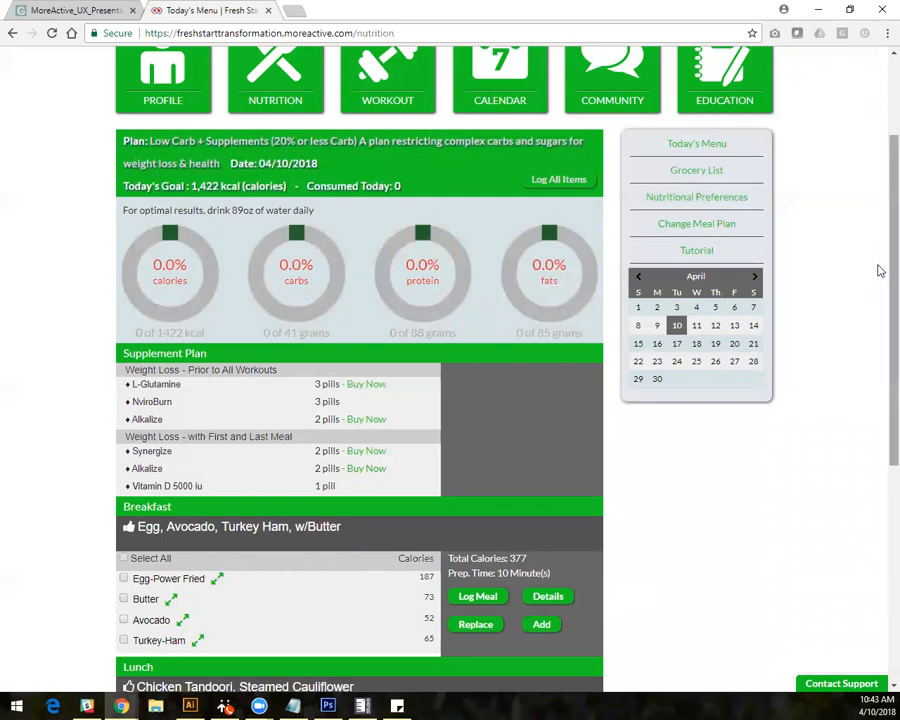
Review the breakfast, lunch and dinner meals planned on today's menu.
{"action": "scroll", "coordinate": [880, 383], "scroll_direction": "down", "scroll_amount": 2}
{"action": "scroll", "coordinate": [880, 383], "scroll_direction": "down", "scroll_amount": 1}
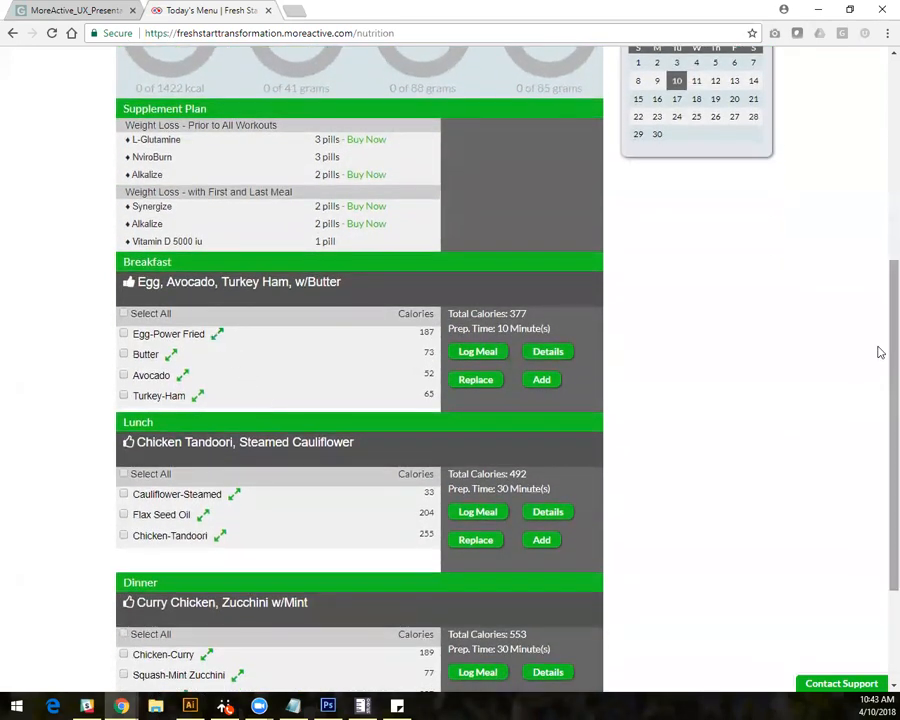
{"action": "scroll", "coordinate": [880, 352], "scroll_direction": "up", "scroll_amount": 1}
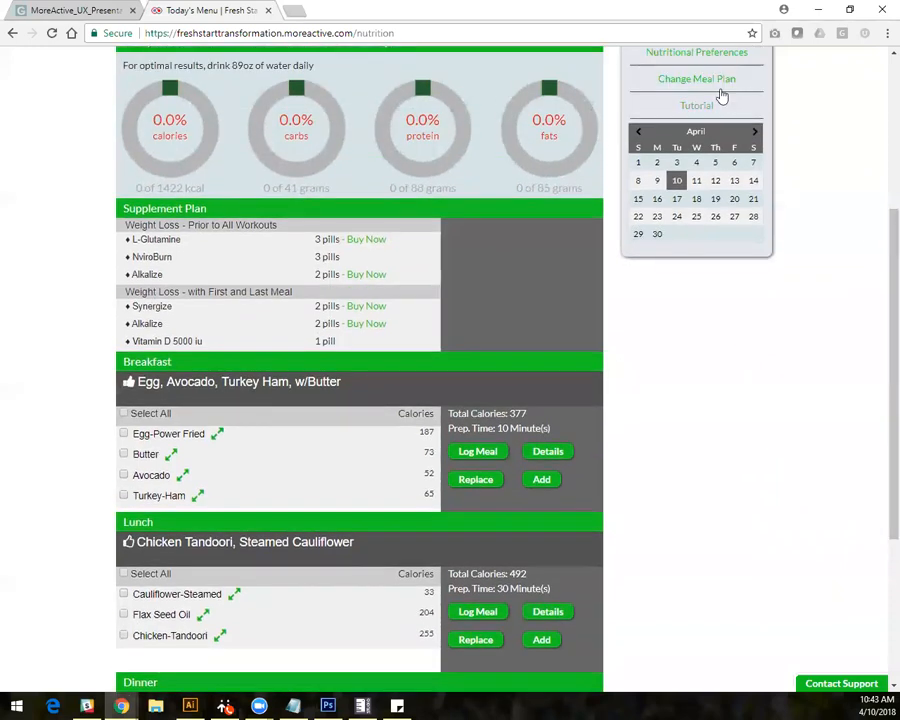
{"action": "scroll", "coordinate": [780, 176], "scroll_direction": "up", "scroll_amount": 2}
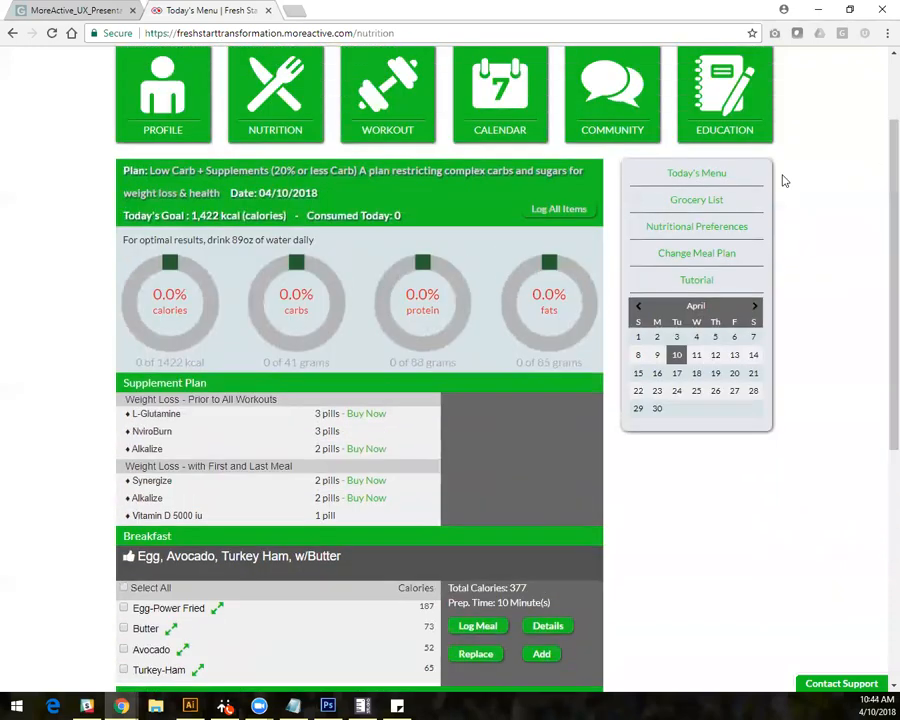
Look at the grocery list for April 10, close it and compare it with the recipes in the day's meals.
{"action": "left_click", "coordinate": [687, 202]}
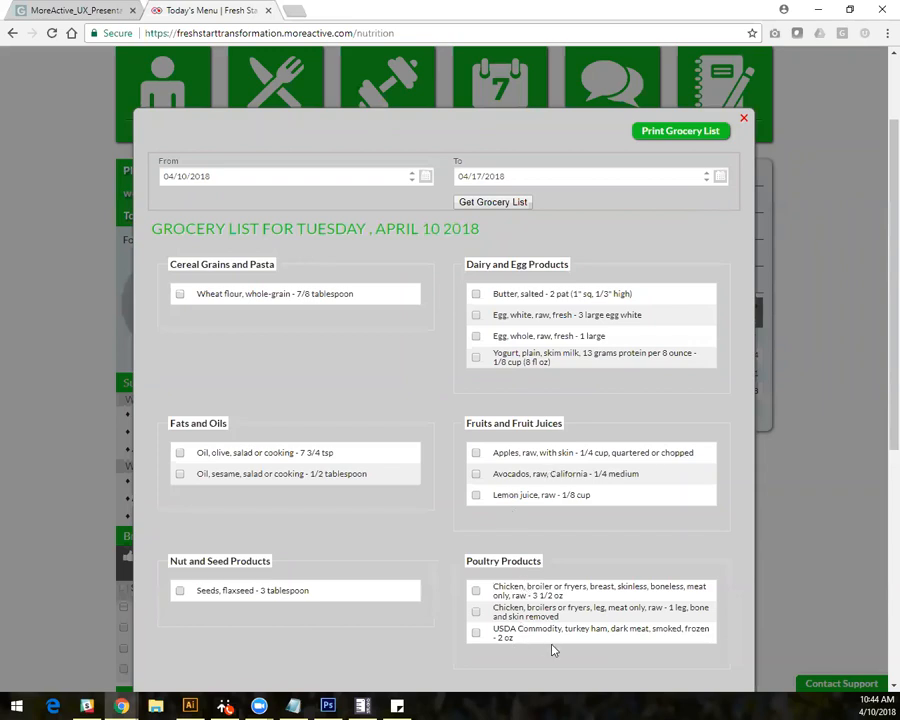
{"action": "left_click", "coordinate": [851, 240]}
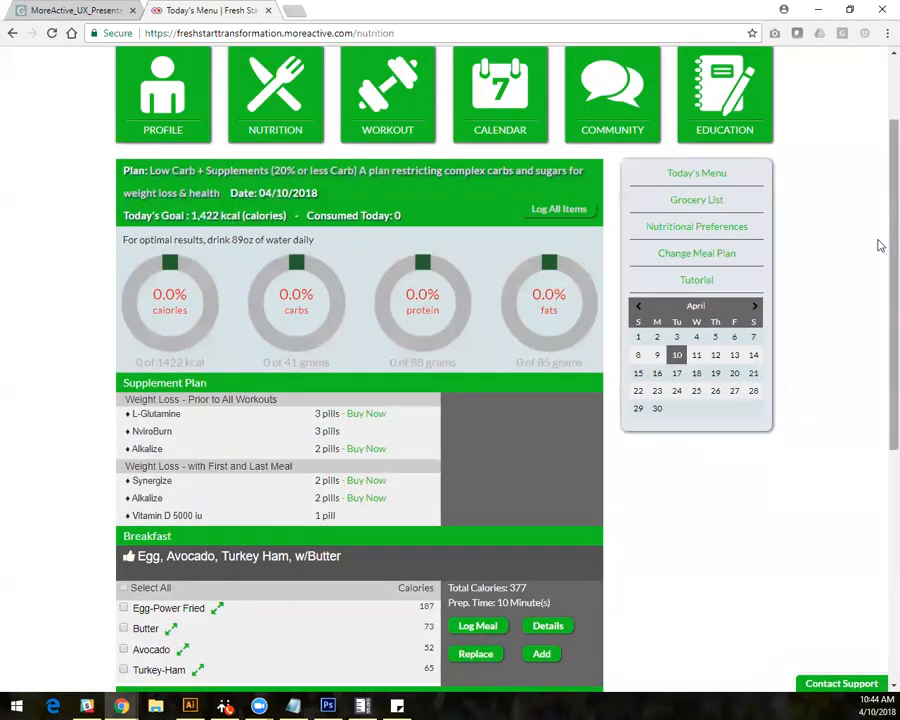
{"action": "scroll", "coordinate": [879, 320], "scroll_direction": "down", "scroll_amount": 2}
{"action": "scroll", "coordinate": [879, 391], "scroll_direction": "down", "scroll_amount": 3}
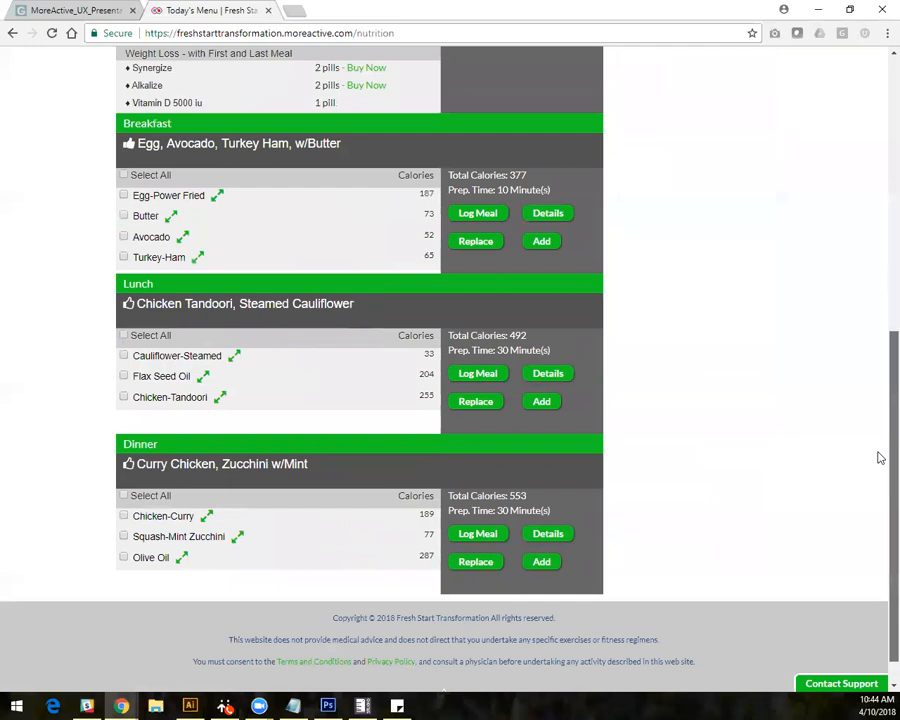
{"action": "scroll", "coordinate": [879, 445], "scroll_direction": "up", "scroll_amount": 1}
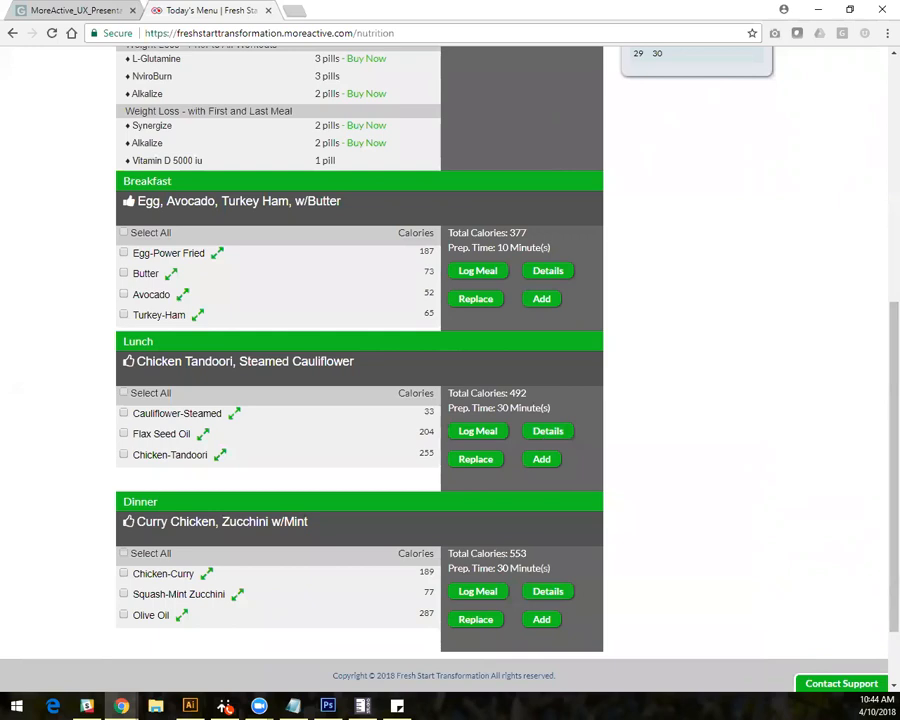
Generate the grocery list for 04/10/2018 to 04/18/2018, highlight the dates in its heading and close it.
{"action": "left_click_drag", "start_coordinate": [878, 420], "coordinate": [878, 235]}
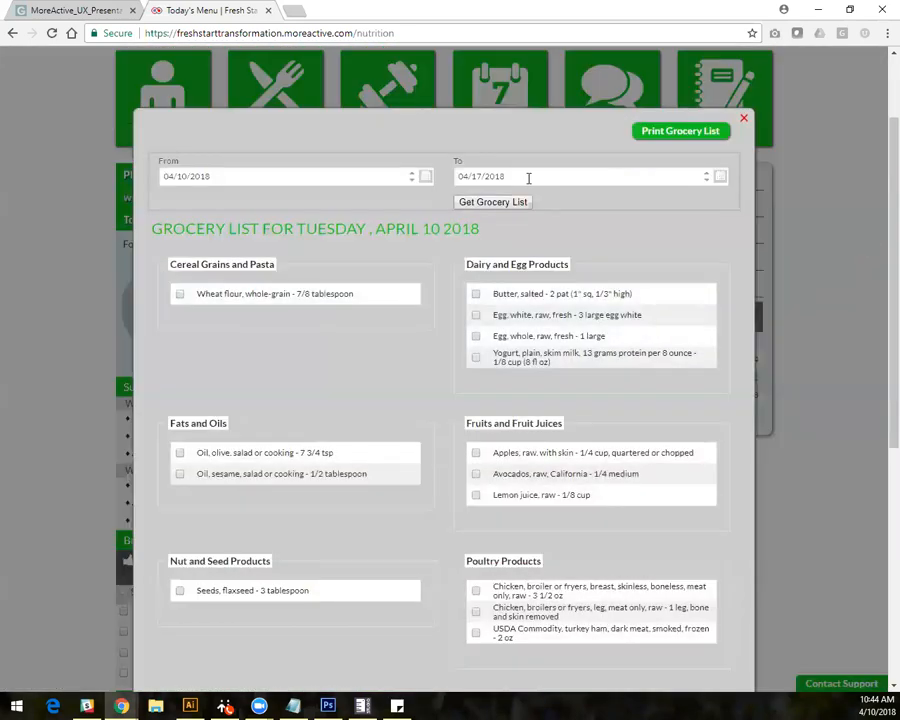
{"action": "left_click", "coordinate": [528, 177]}
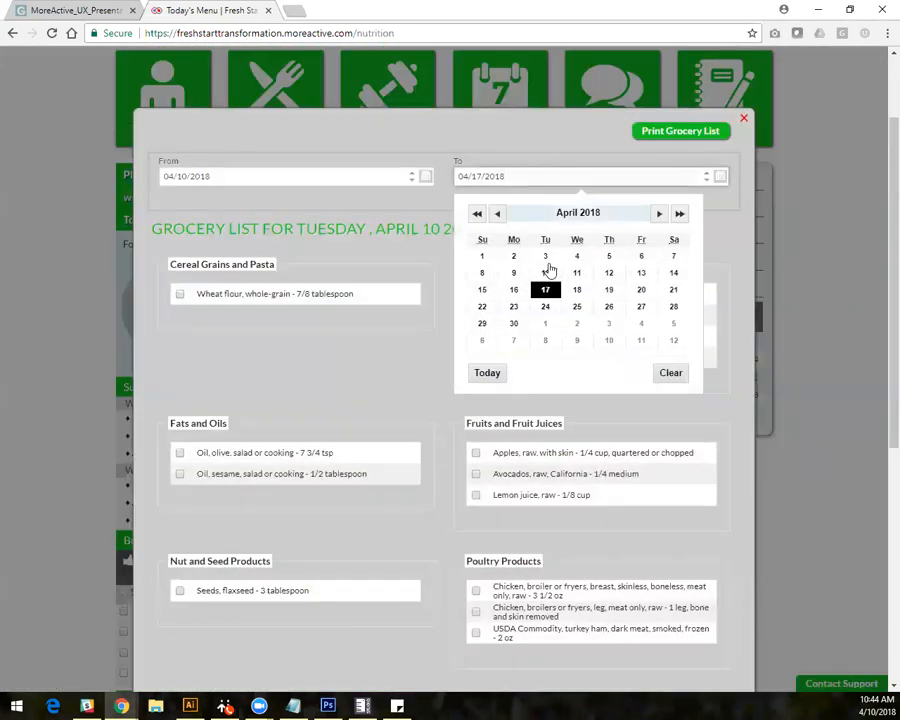
{"action": "left_click", "coordinate": [577, 291]}
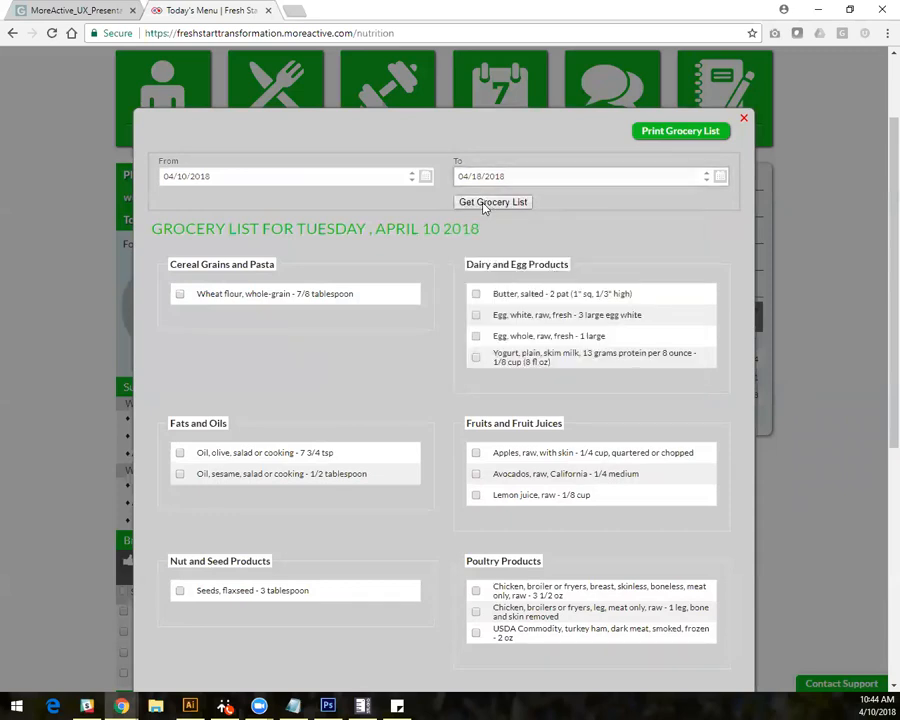
{"action": "left_click", "coordinate": [485, 203]}
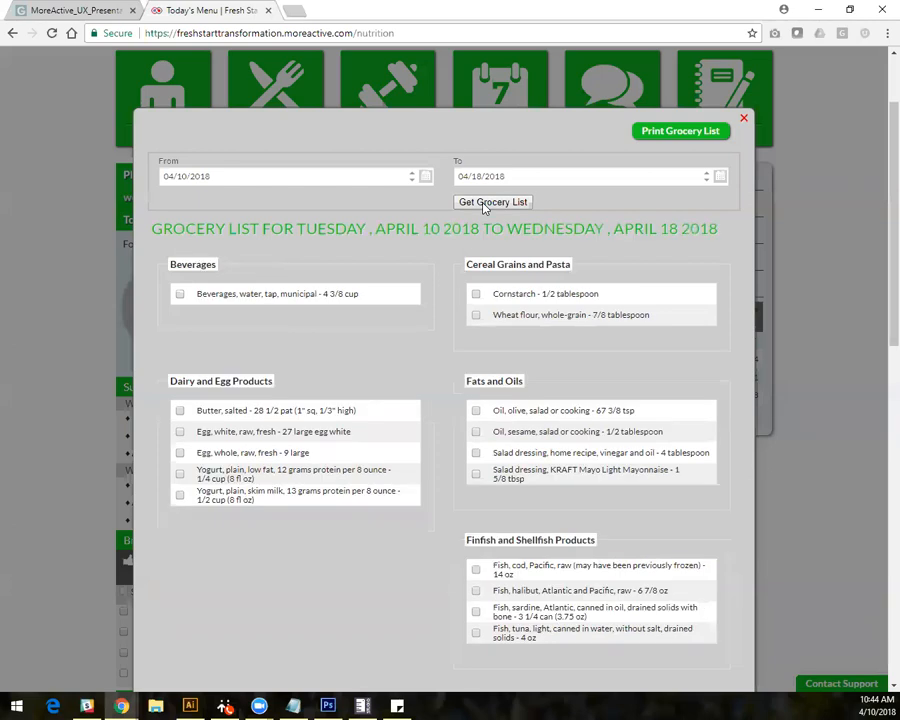
{"action": "left_click_drag", "start_coordinate": [719, 230], "coordinate": [375, 230]}
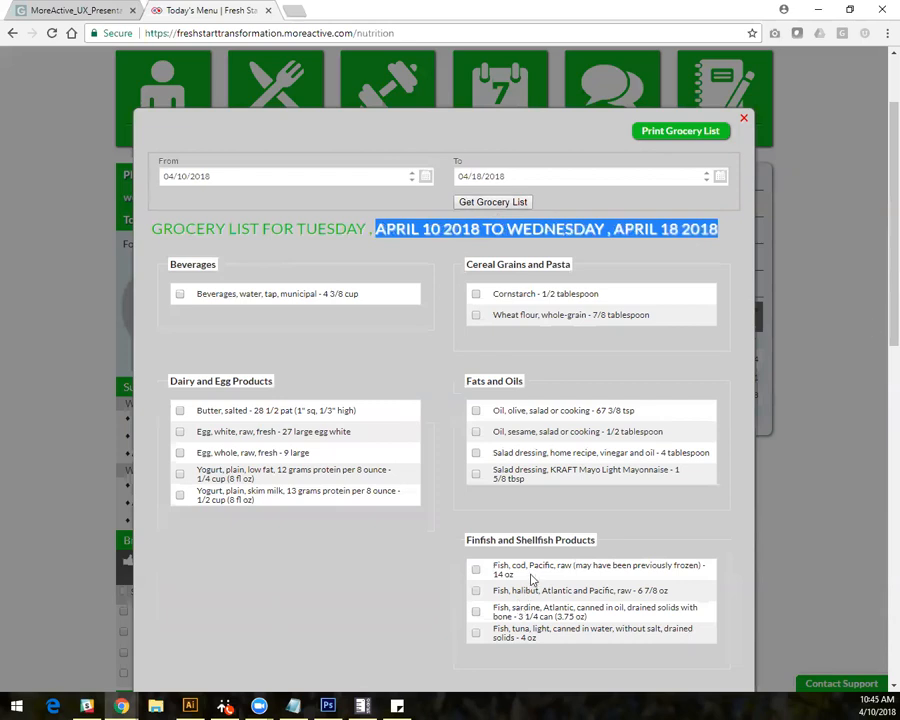
{"action": "key", "text": "Escape"}
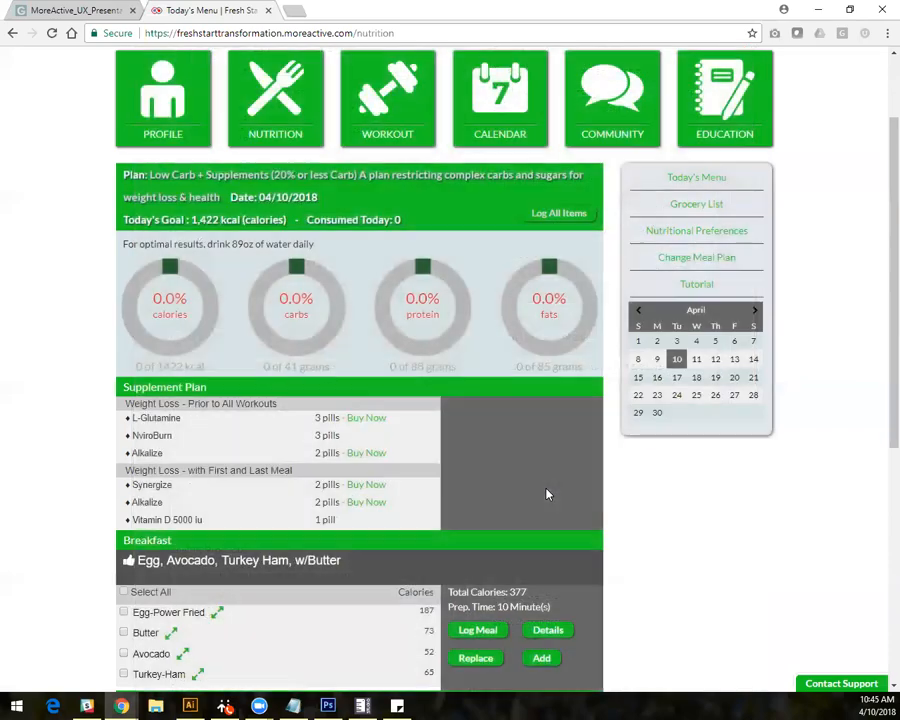
Open the menu for April 11 and review its breakfast, lunch and dinner meals.
{"action": "scroll", "coordinate": [879, 318], "scroll_direction": "down", "scroll_amount": 4}
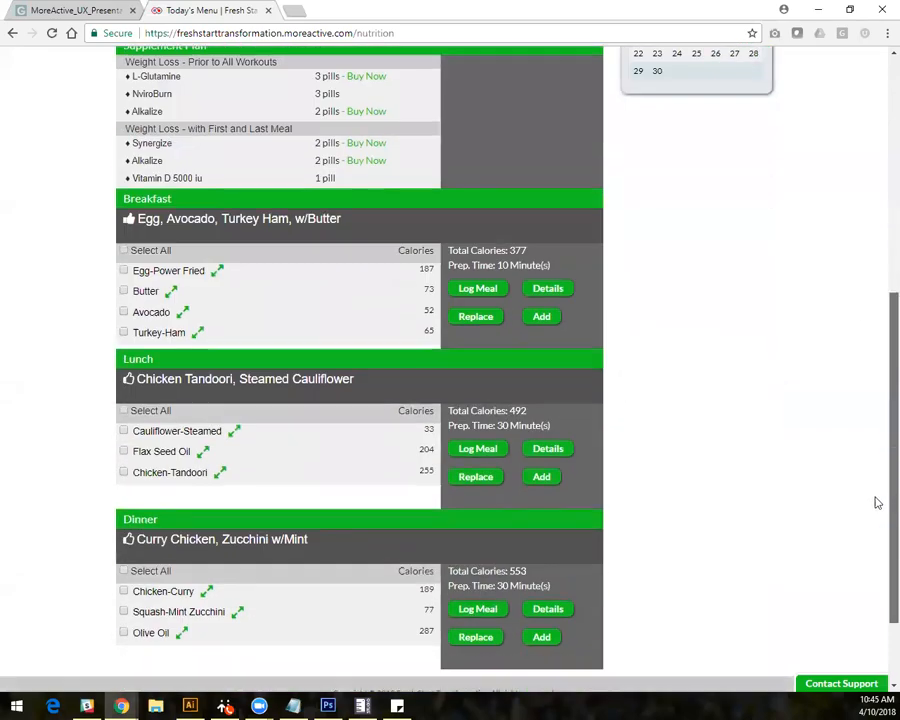
{"action": "scroll", "coordinate": [874, 444], "scroll_direction": "up", "scroll_amount": 3}
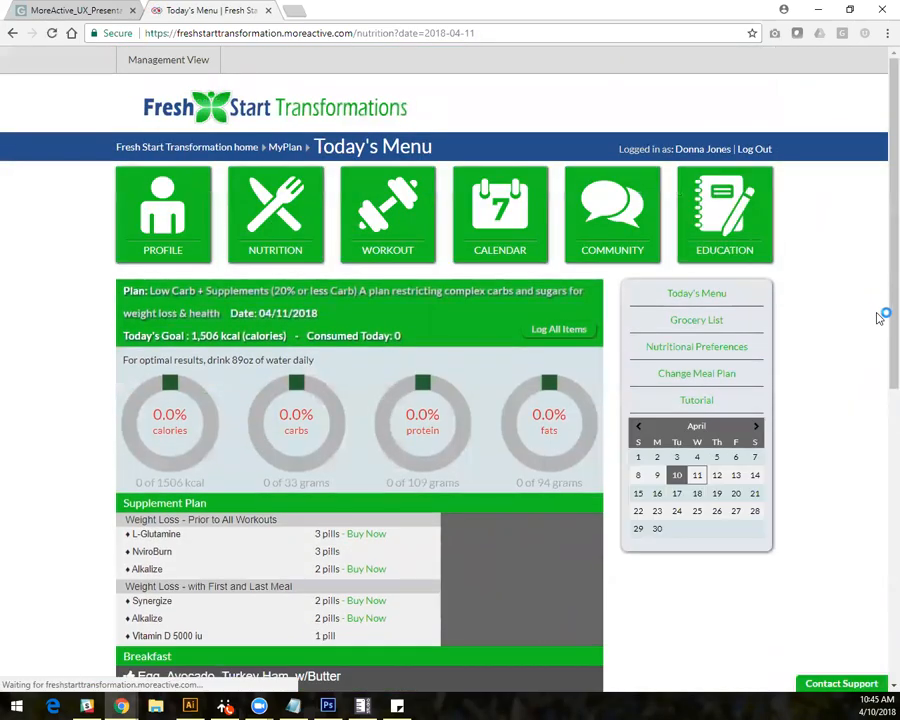
{"action": "scroll", "coordinate": [882, 426], "scroll_direction": "down", "scroll_amount": 4}
{"action": "scroll", "coordinate": [874, 505], "scroll_direction": "down", "scroll_amount": 2}
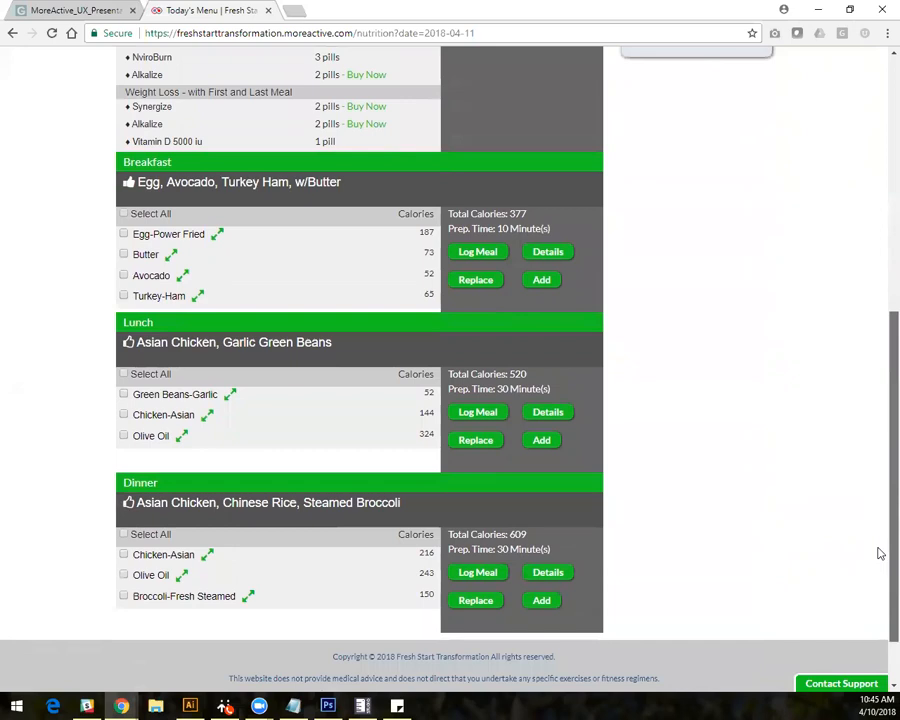
{"action": "left_click_drag", "start_coordinate": [880, 553], "coordinate": [876, 551]}
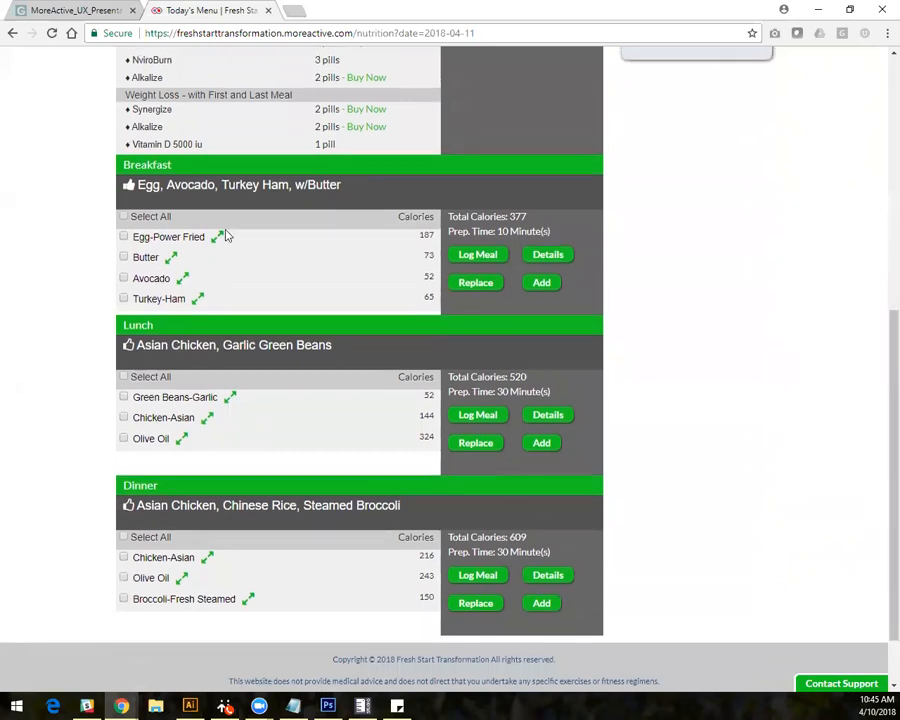
{"action": "scroll", "coordinate": [878, 346], "scroll_direction": "up", "scroll_amount": 4}
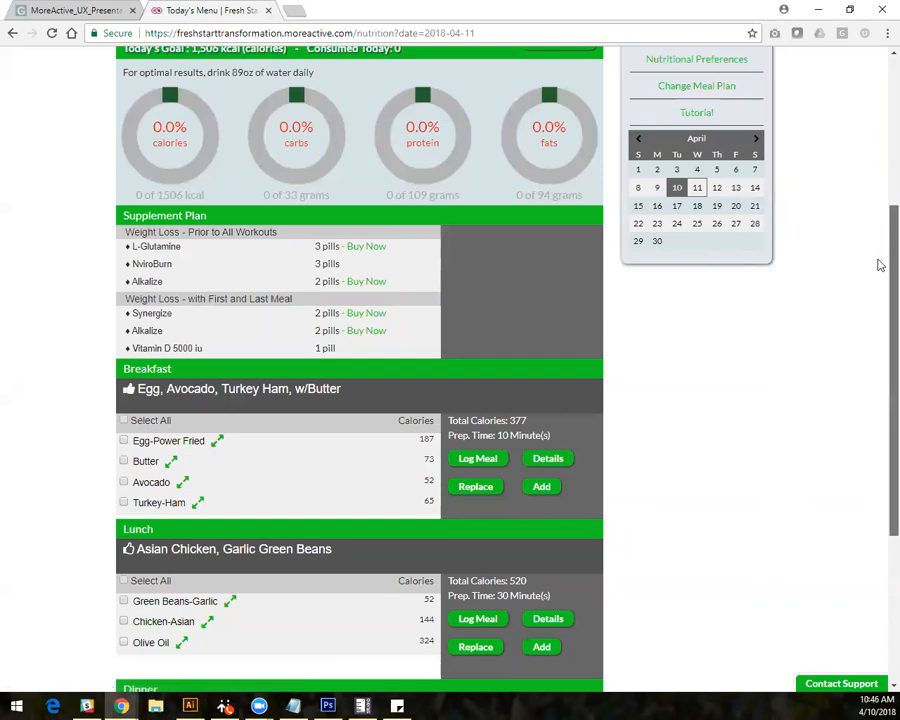
{"action": "scroll", "coordinate": [849, 483], "scroll_direction": "down", "scroll_amount": 3}
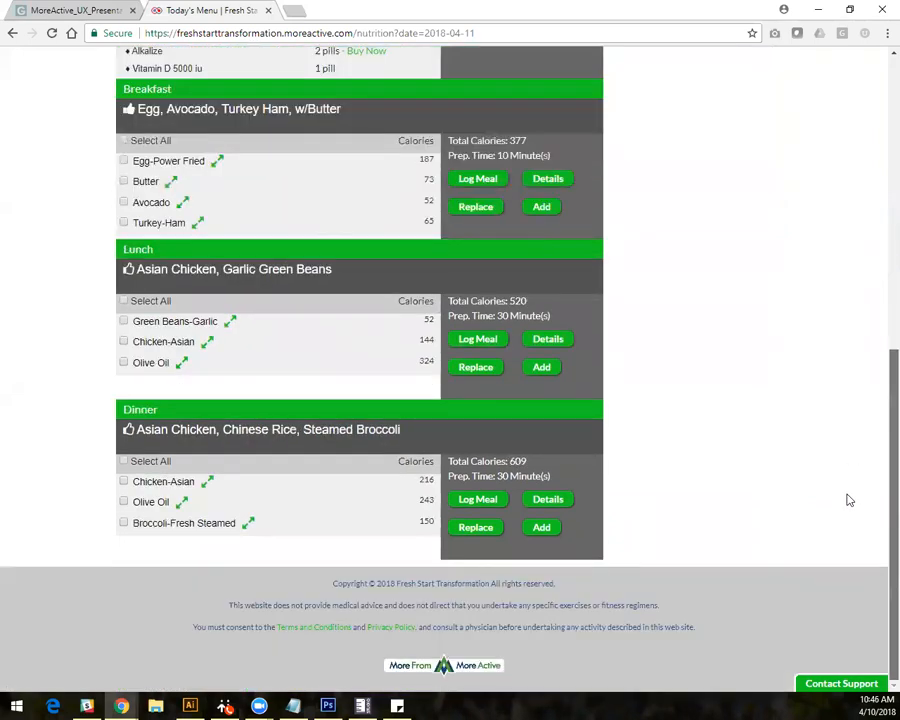
{"action": "scroll", "coordinate": [850, 432], "scroll_direction": "up", "scroll_amount": 3}
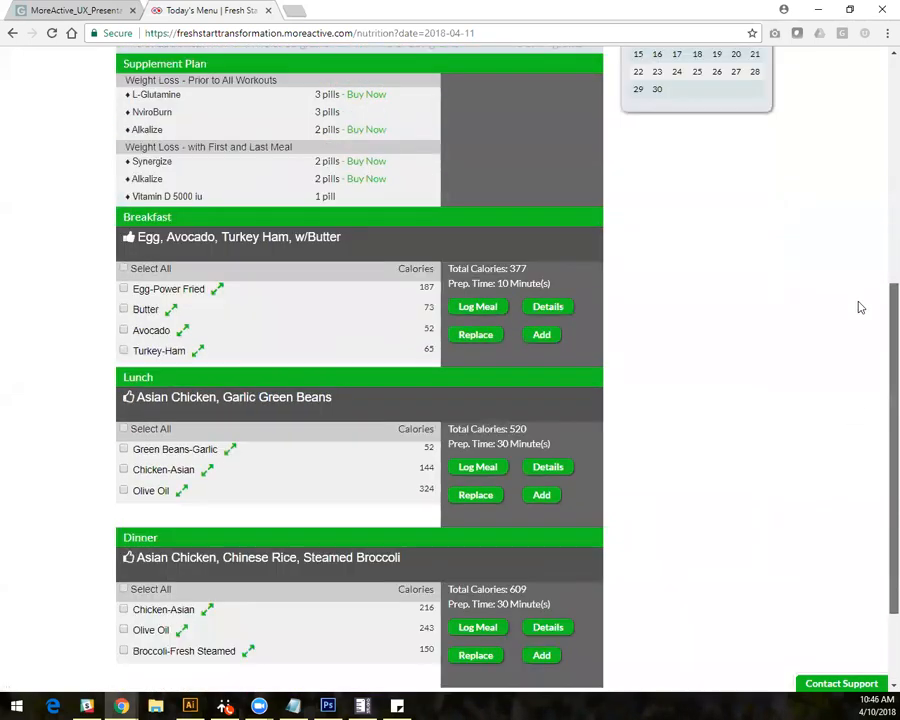
Open the menu for April 12 and review its supplement plan and its breakfast, lunch and dinner meals.
{"action": "left_click", "coordinate": [715, 194]}
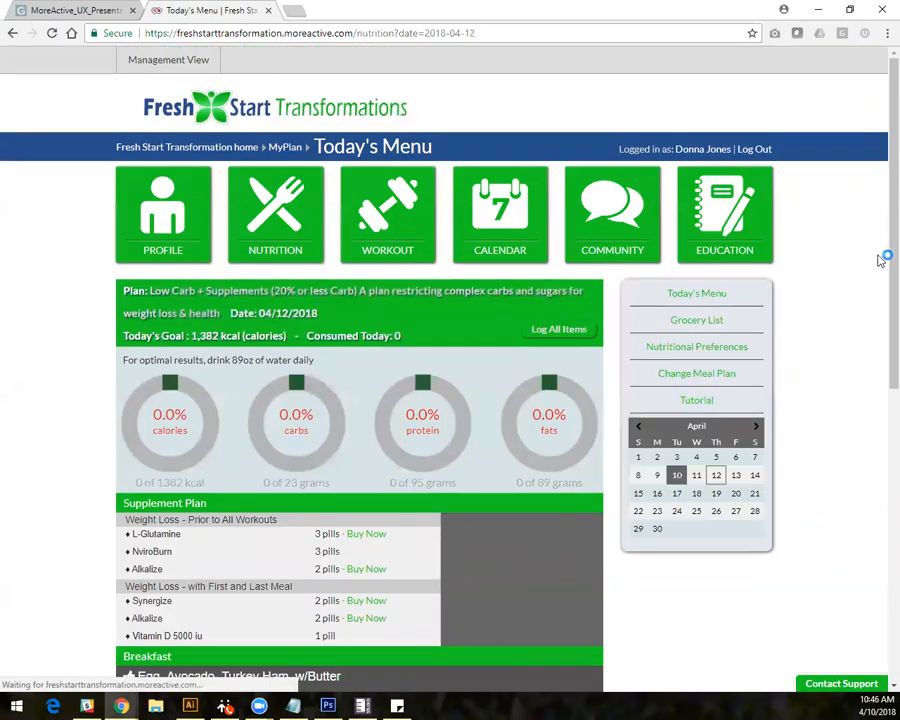
{"action": "scroll", "coordinate": [852, 484], "scroll_direction": "down", "scroll_amount": 5}
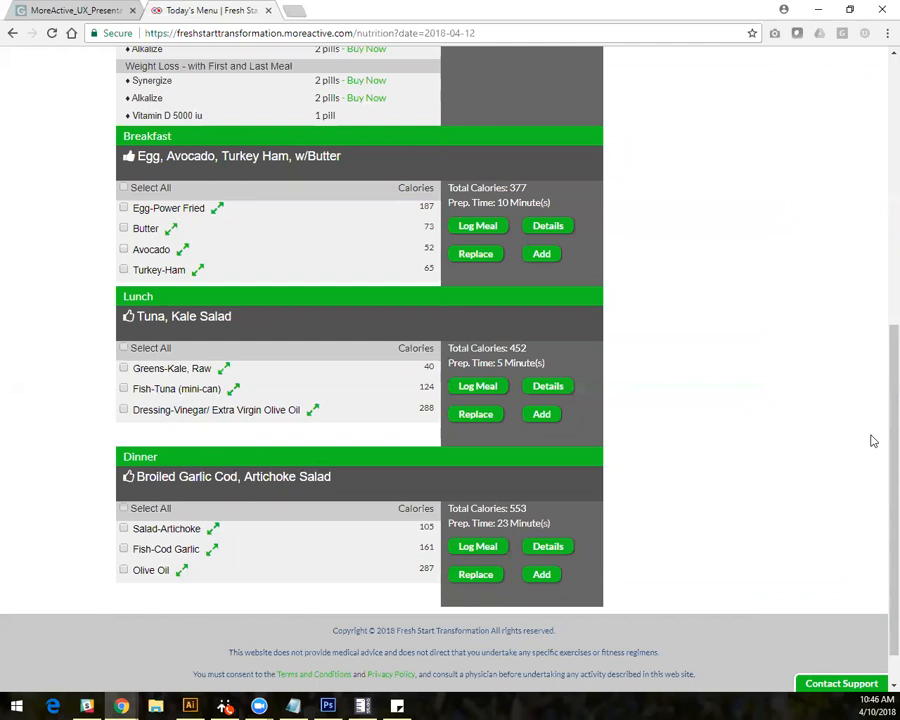
{"action": "scroll", "coordinate": [880, 250], "scroll_direction": "up", "scroll_amount": 2}
{"action": "scroll", "coordinate": [880, 250], "scroll_direction": "up", "scroll_amount": 3}
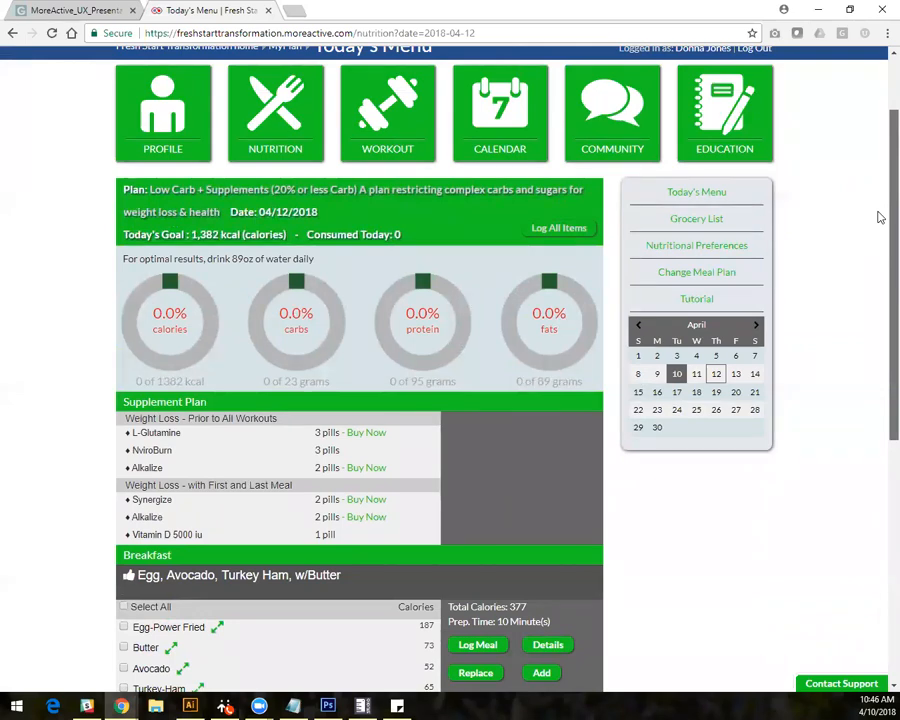
{"action": "scroll", "coordinate": [880, 217], "scroll_direction": "down", "scroll_amount": 5}
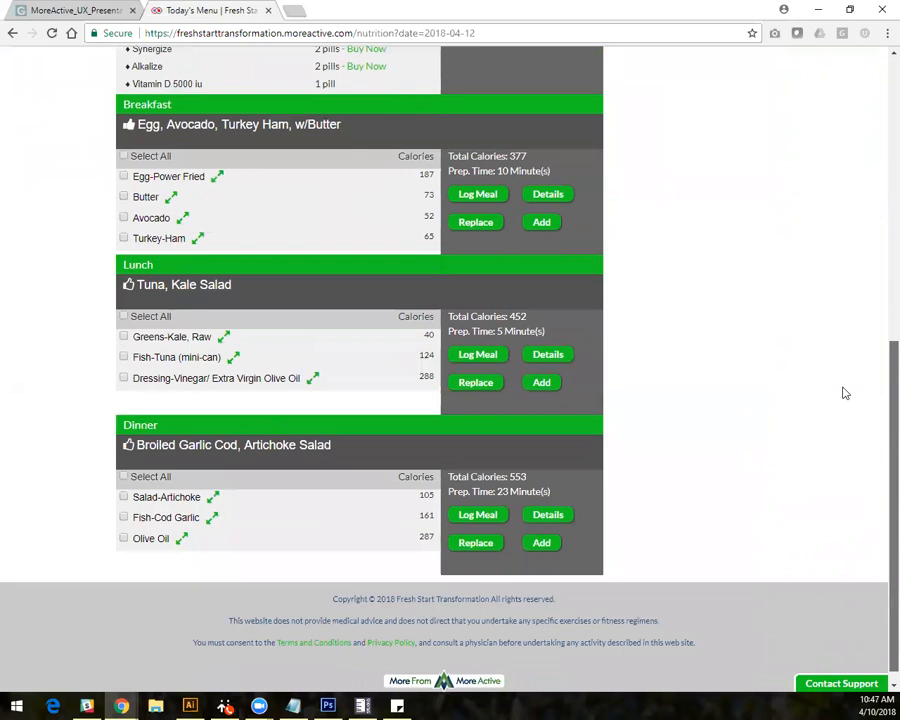
{"action": "scroll", "coordinate": [846, 370], "scroll_direction": "up", "scroll_amount": 2}
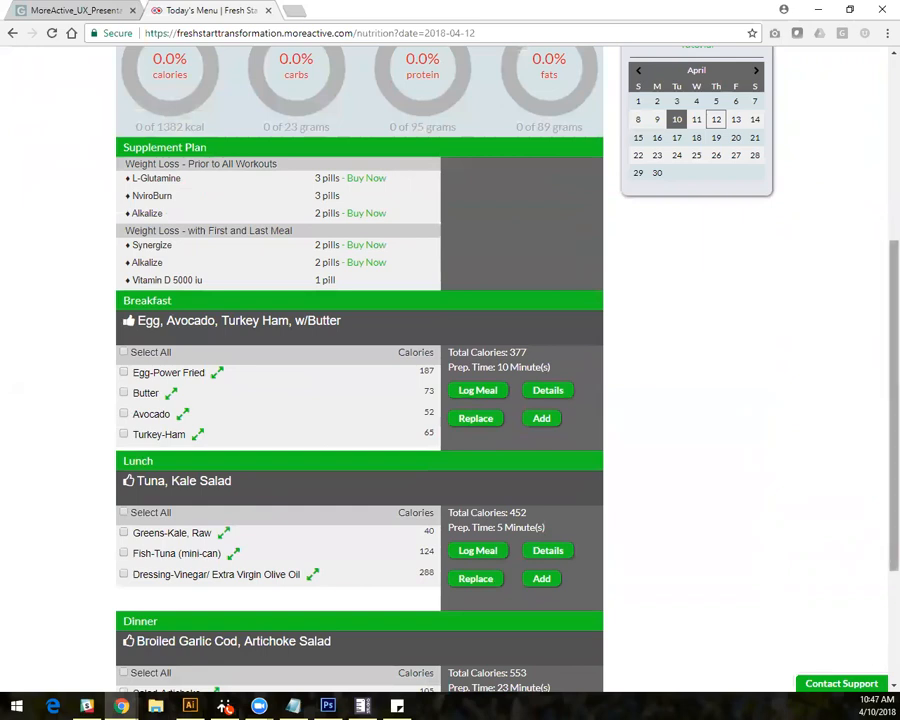
Return to the April 11 menu and look through its planned meals again.
{"action": "scroll", "coordinate": [879, 285], "scroll_direction": "up", "scroll_amount": 3}
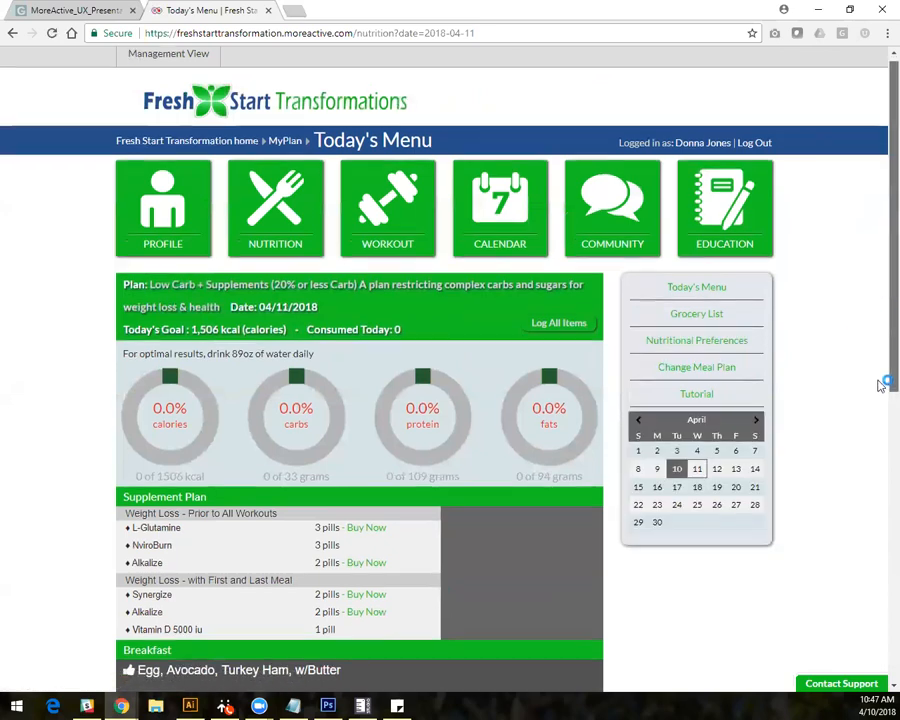
{"action": "scroll", "coordinate": [871, 555], "scroll_direction": "down", "scroll_amount": 3}
{"action": "scroll", "coordinate": [871, 555], "scroll_direction": "down", "scroll_amount": 3}
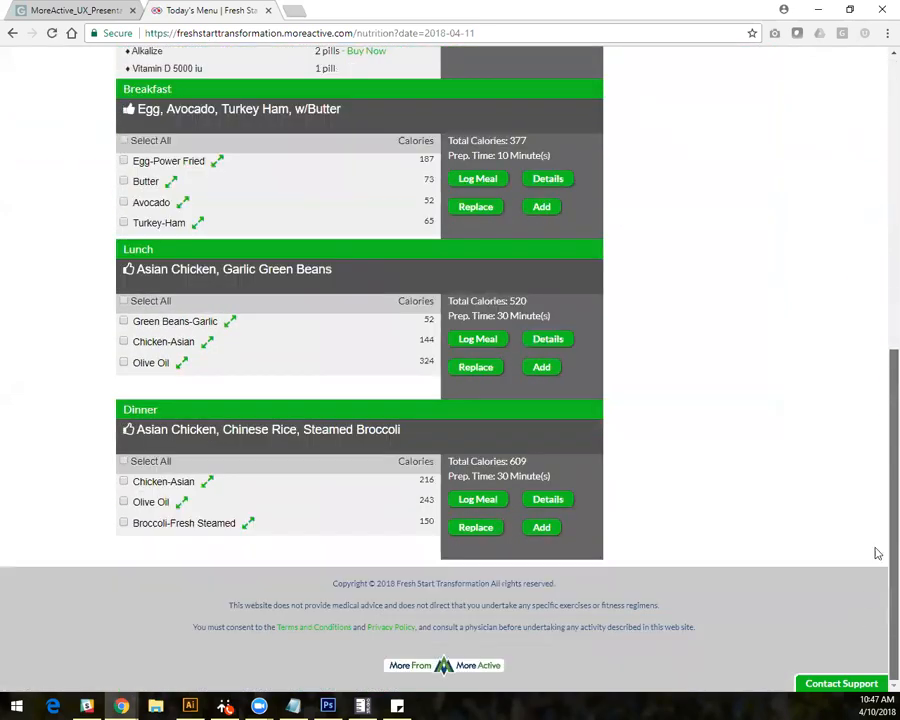
{"action": "scroll", "coordinate": [872, 550], "scroll_direction": "up", "scroll_amount": 2}
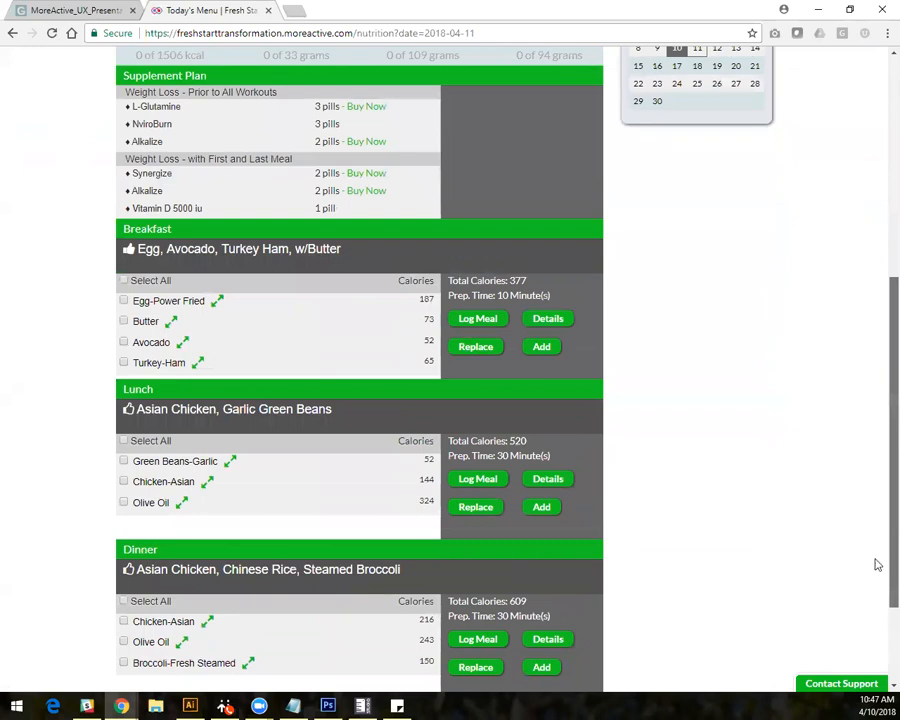
{"action": "scroll", "coordinate": [872, 562], "scroll_direction": "down", "scroll_amount": 2}
{"action": "scroll", "coordinate": [875, 540], "scroll_direction": "up", "scroll_amount": 1}
{"action": "scroll", "coordinate": [877, 460], "scroll_direction": "up", "scroll_amount": 3}
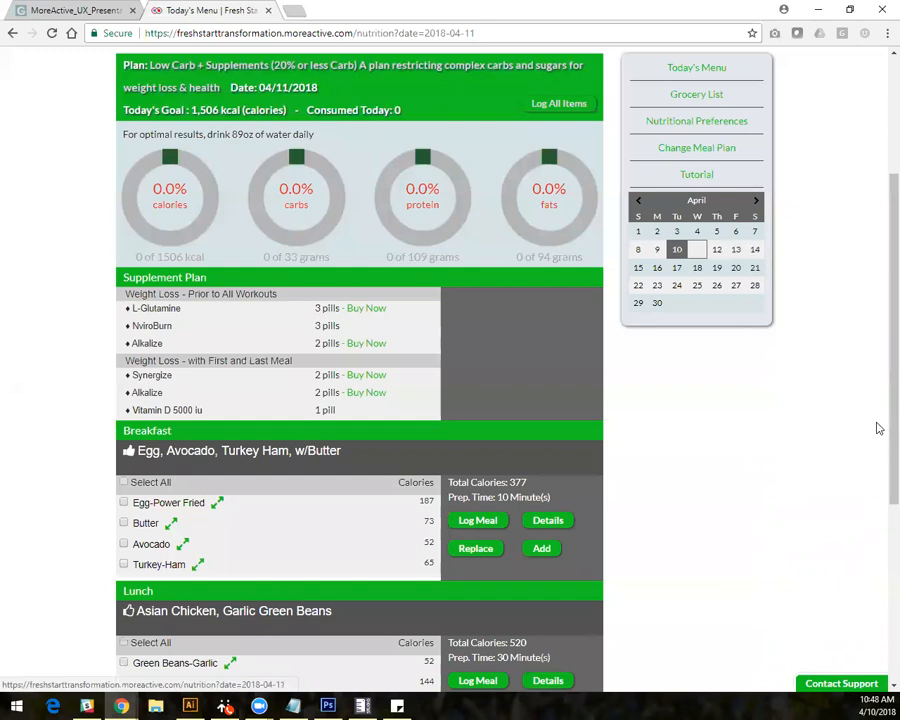
Reload the April 11 menu and generate a grocery list from 04/11/2018 to 04/11/2018.
{"action": "left_click", "coordinate": [697, 250]}
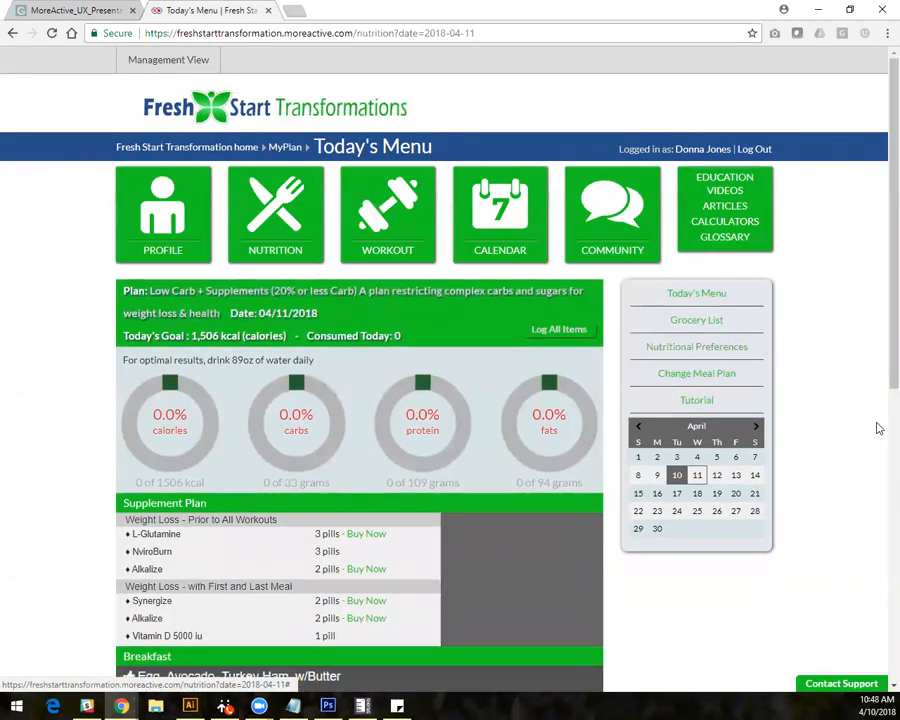
{"action": "left_click", "coordinate": [697, 475]}
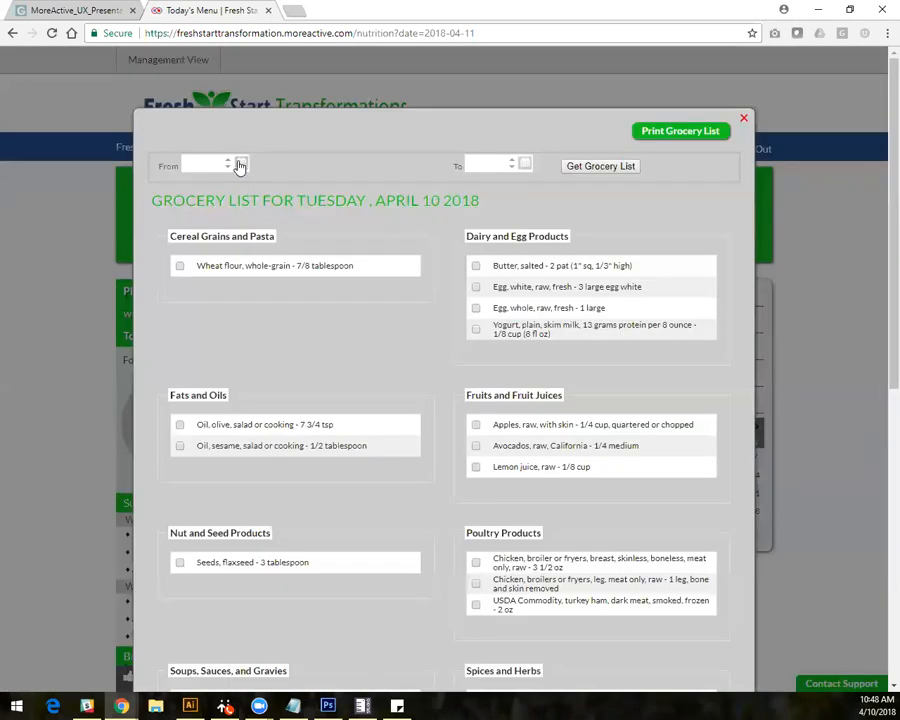
{"action": "left_click", "coordinate": [240, 166]}
{"action": "left_click", "coordinate": [524, 164]}
{"action": "left_click", "coordinate": [554, 266]}
{"action": "left_click", "coordinate": [596, 170]}
{"action": "left_click", "coordinate": [597, 169]}
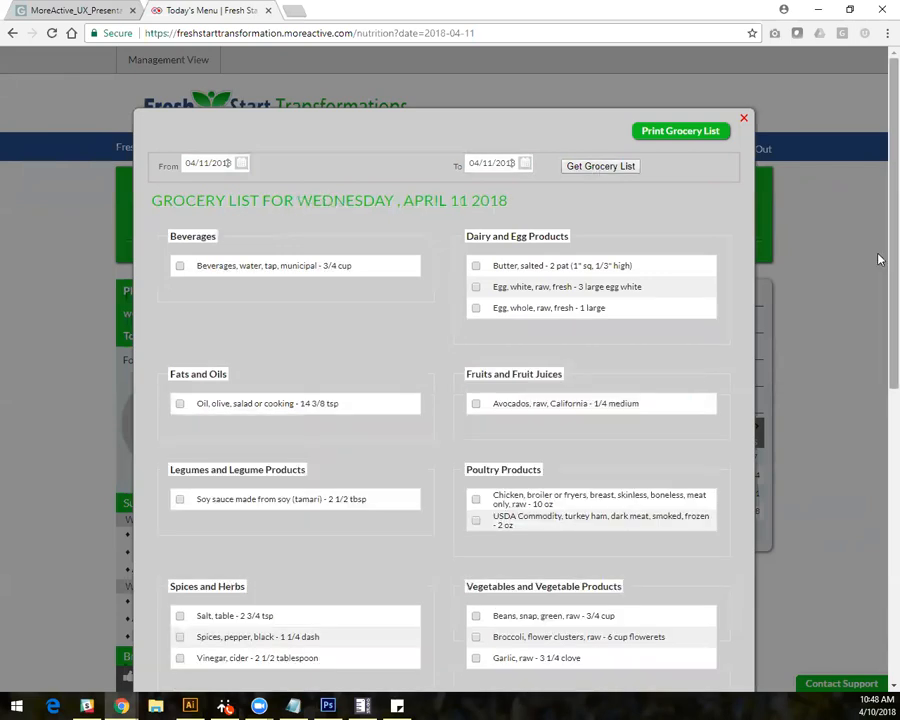
Look through the food categories of the April 11 grocery list and close the list.
{"action": "scroll", "coordinate": [878, 300], "scroll_direction": "down", "scroll_amount": 2}
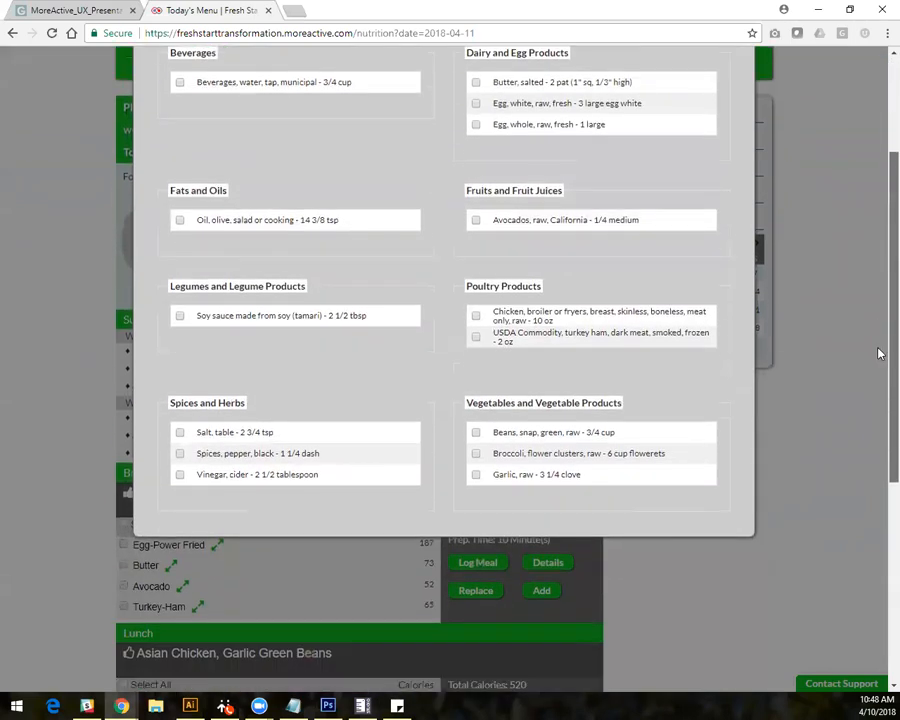
{"action": "scroll", "coordinate": [878, 352], "scroll_direction": "up", "scroll_amount": 1}
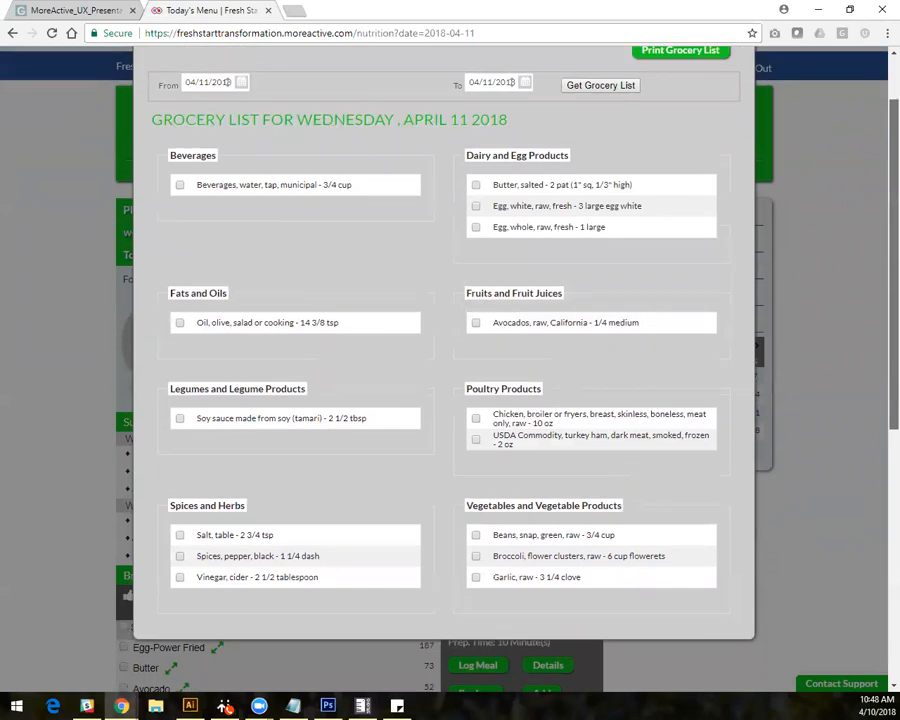
{"action": "scroll", "coordinate": [810, 150], "scroll_direction": "up", "scroll_amount": 1}
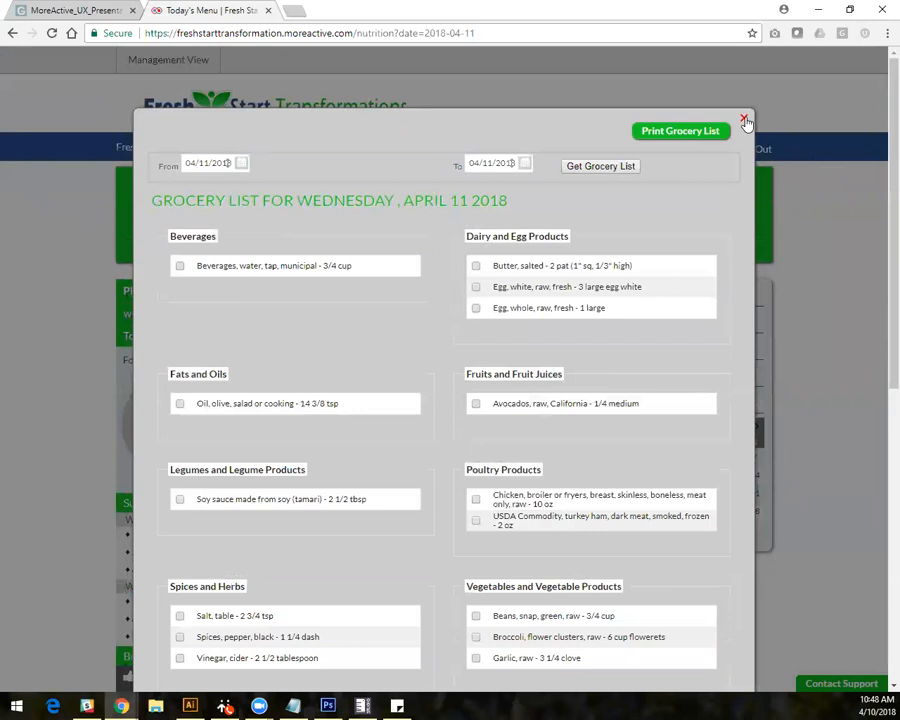
{"action": "left_click", "coordinate": [745, 120]}
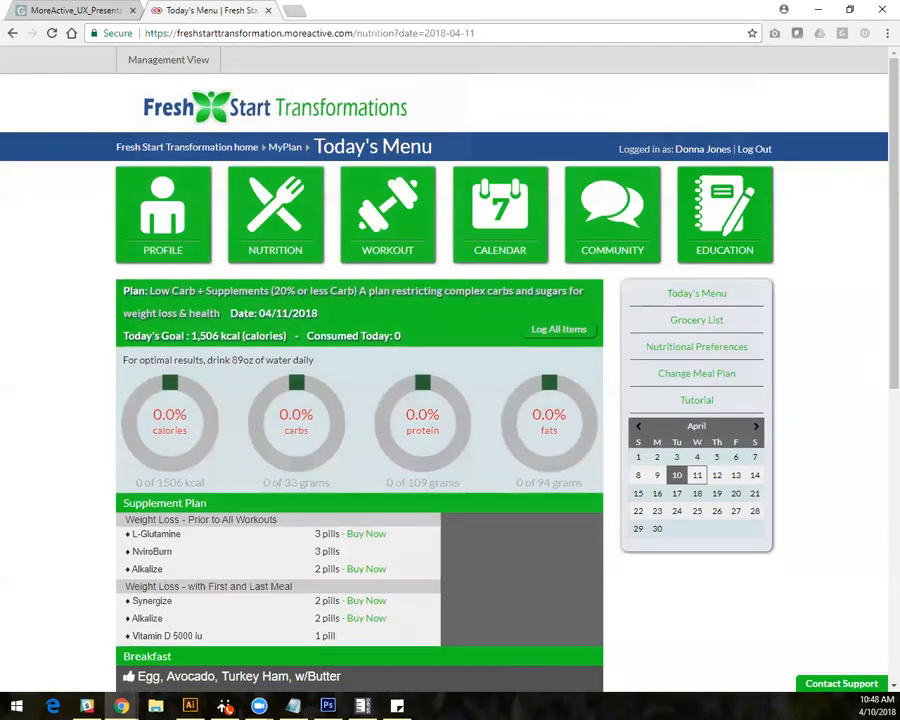
Open the meal replacement options for the April 11 lunch and search the available meals for "tuna".
{"action": "scroll", "coordinate": [879, 450], "scroll_direction": "down", "scroll_amount": 4}
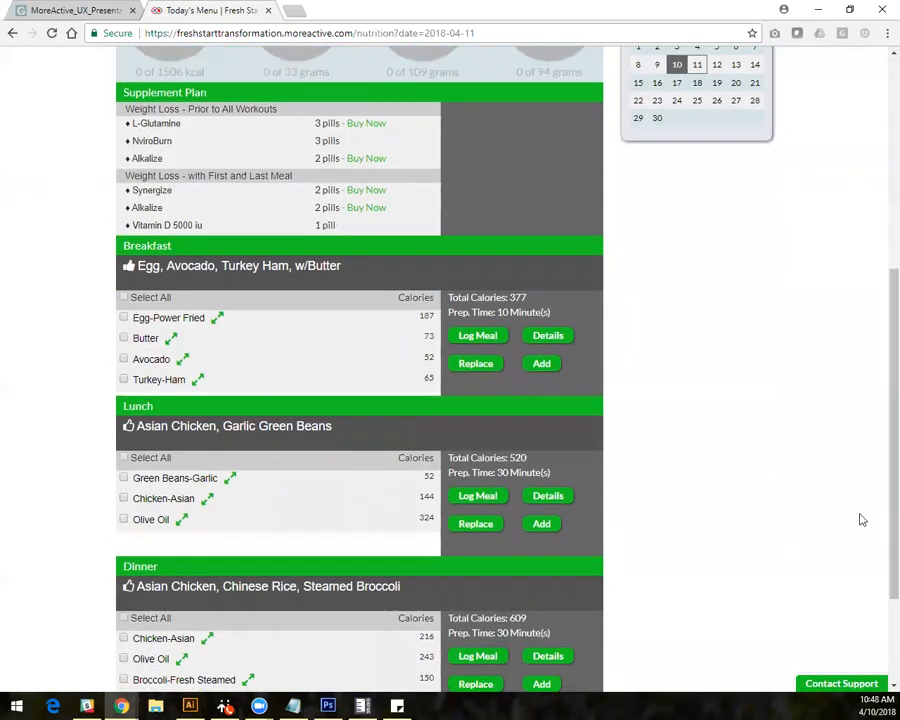
{"action": "left_click", "coordinate": [472, 512]}
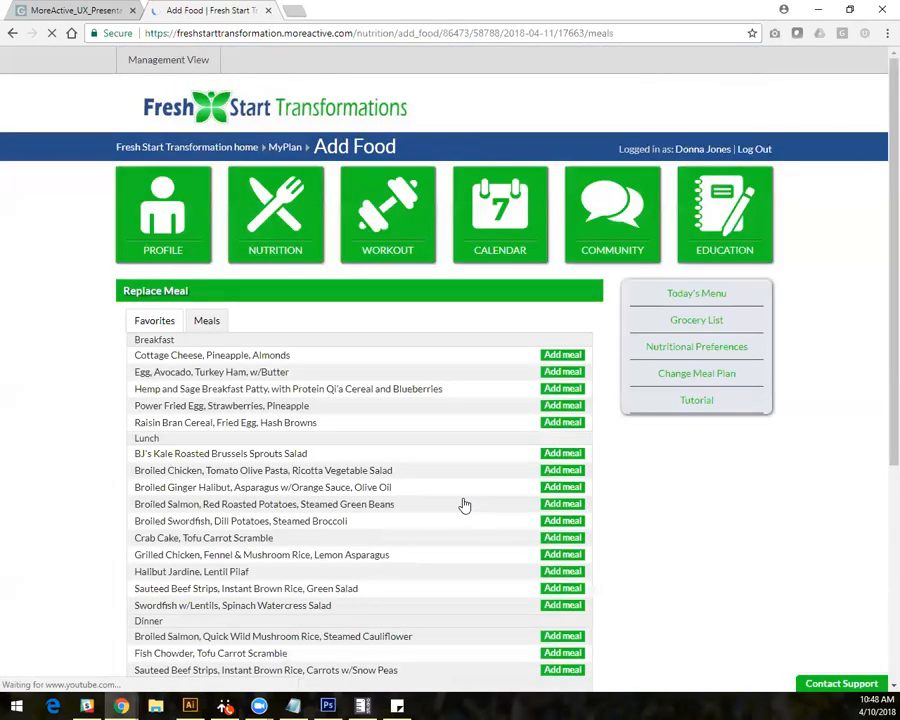
{"action": "left_click", "coordinate": [210, 328]}
{"action": "left_click", "coordinate": [186, 378]}
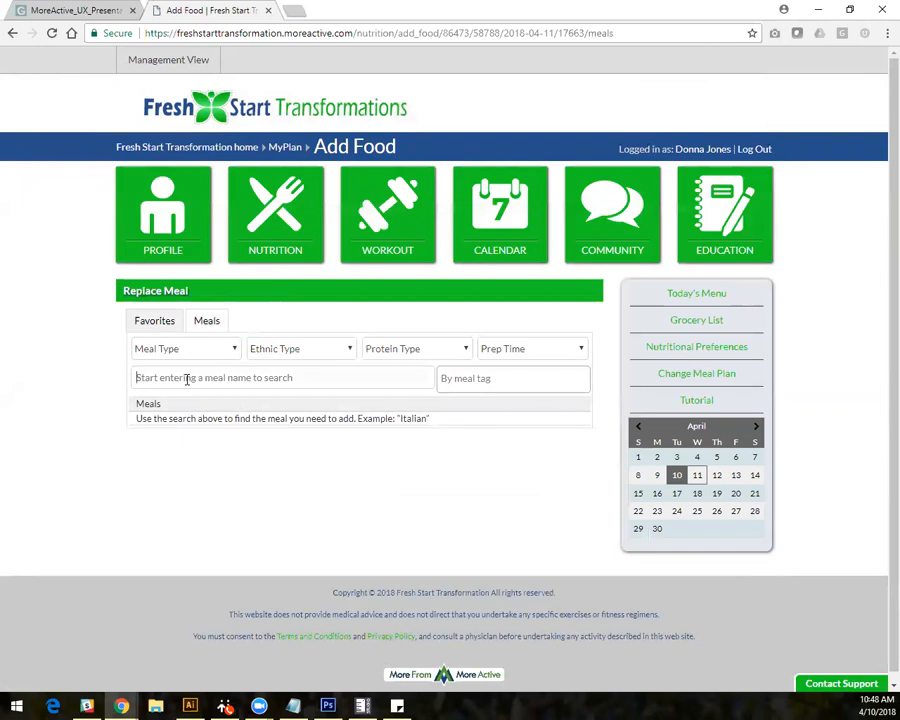
{"action": "type", "text": "tuna"}
{"action": "key", "text": "Return"}
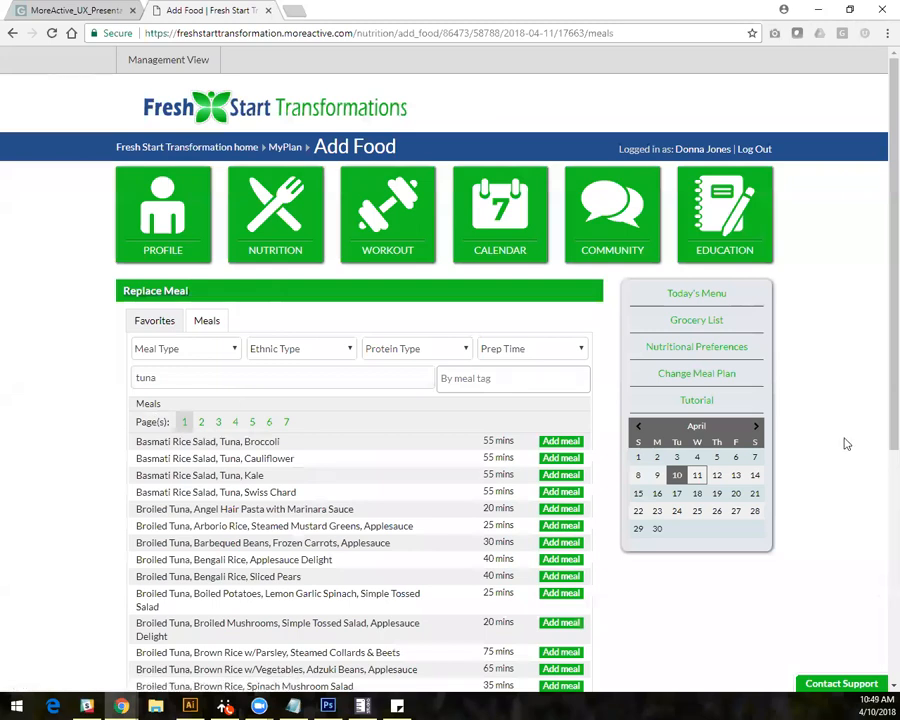
{"action": "scroll", "coordinate": [876, 496], "scroll_direction": "down", "scroll_amount": 3}
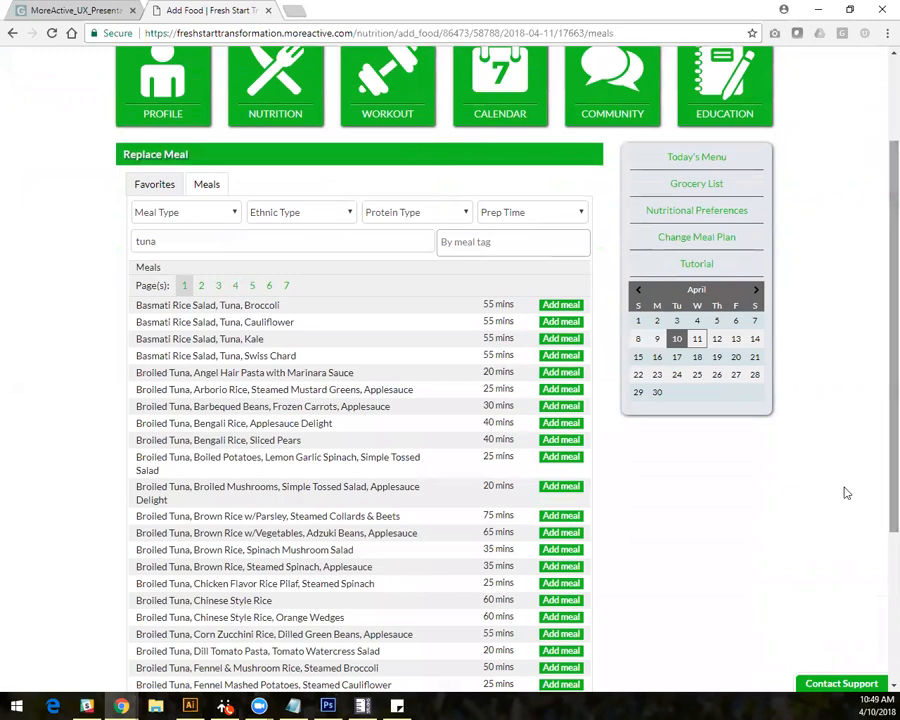
{"action": "left_click_drag", "start_coordinate": [160, 239], "coordinate": [139, 236]}
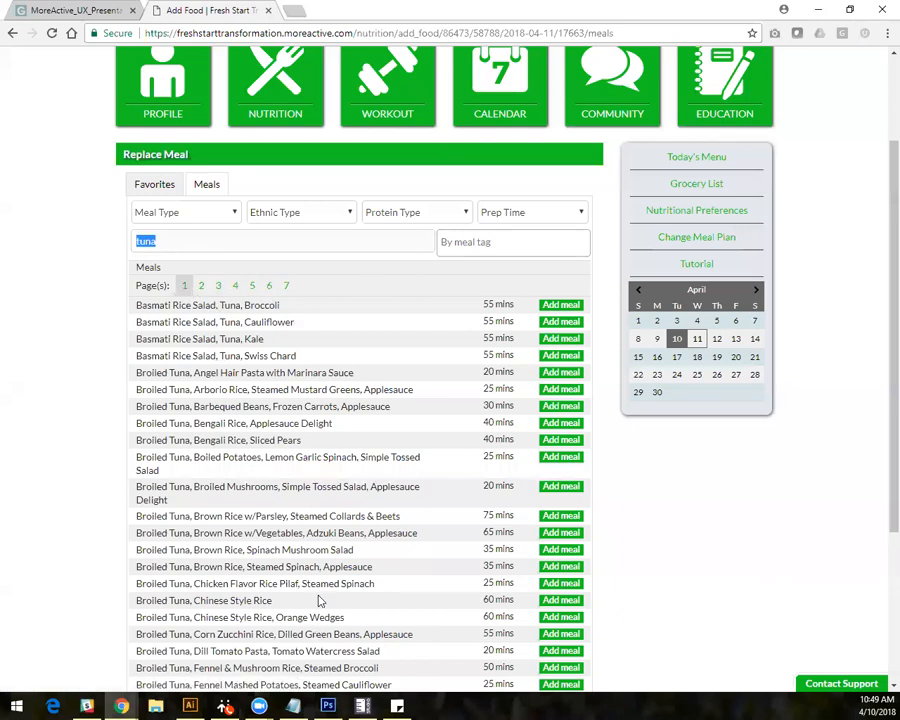
Narrow the tuna meal search to the Chinese ethnic type and look over the matching meals.
{"action": "left_click", "coordinate": [417, 212]}
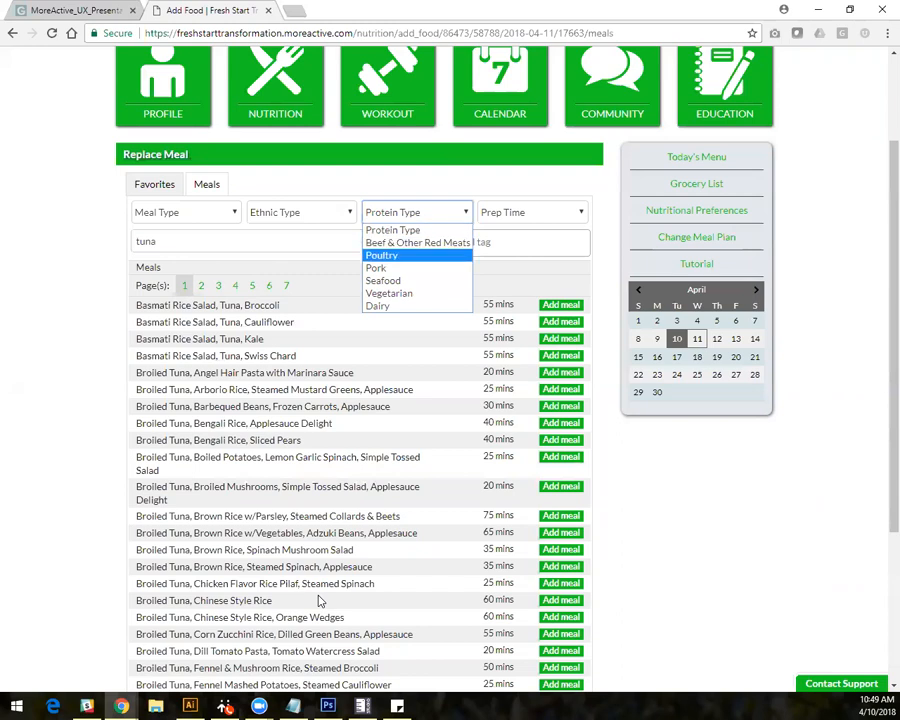
{"action": "left_click", "coordinate": [302, 212]}
{"action": "left_click", "coordinate": [302, 212]}
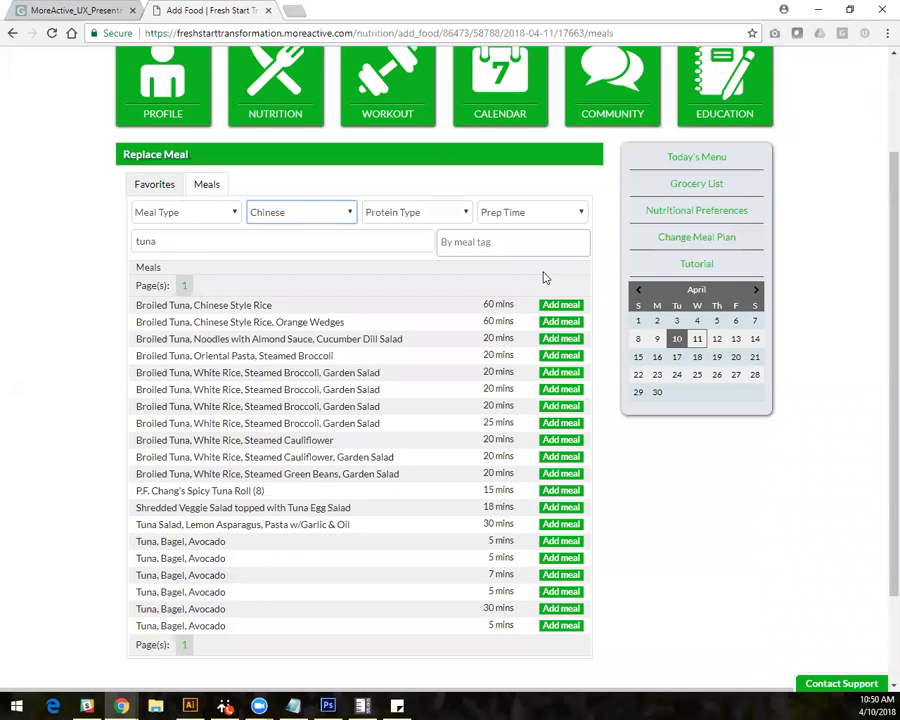
{"action": "left_click", "coordinate": [486, 208]}
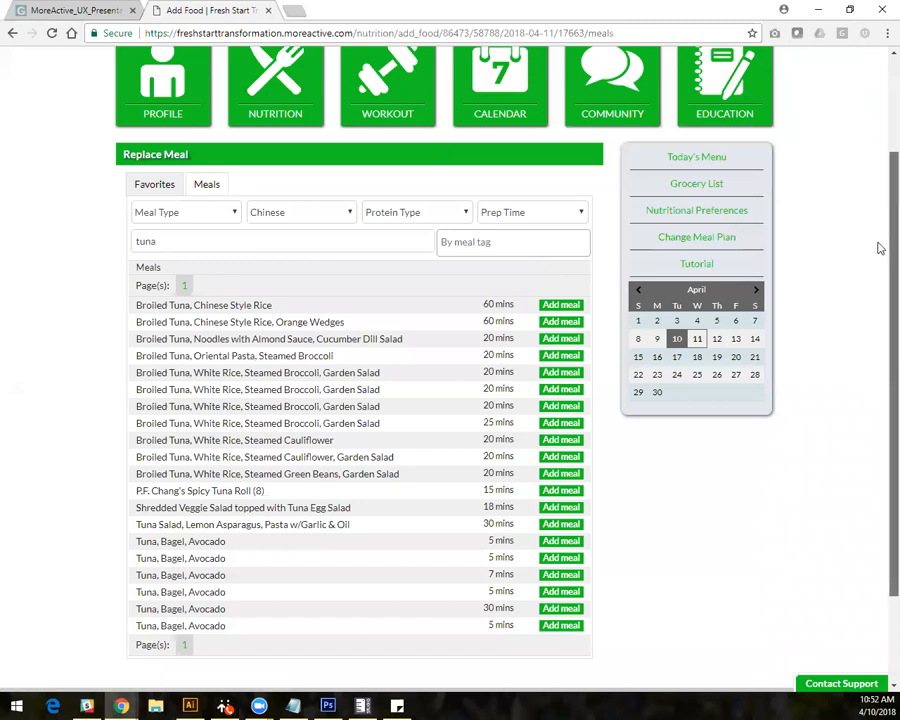
Switch to the management view and open the list of meals in the Nutrition Manager.
{"action": "scroll", "coordinate": [878, 245], "scroll_direction": "up", "scroll_amount": 1}
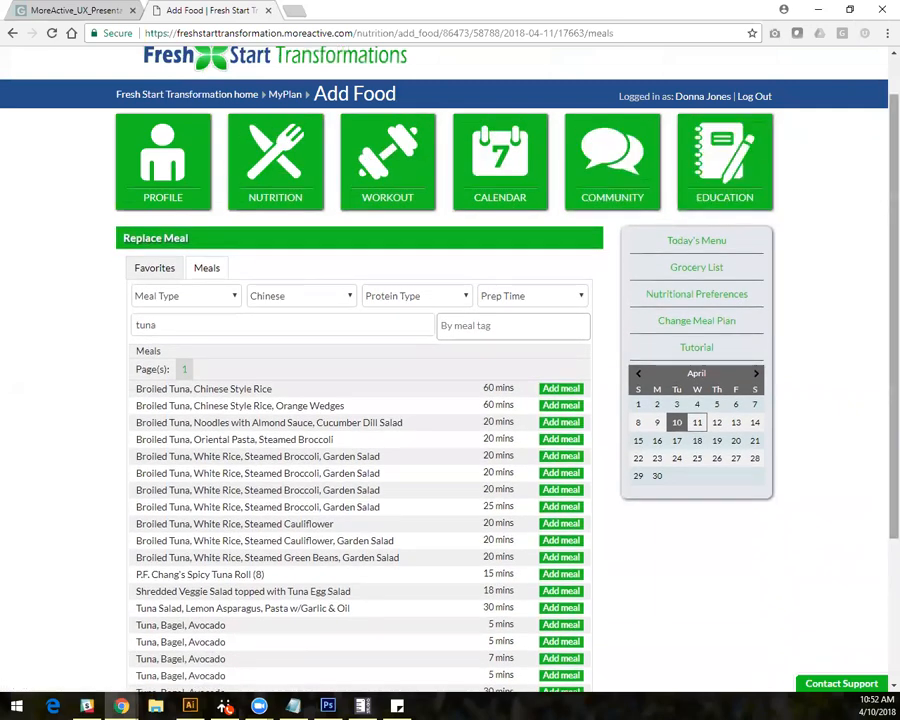
{"action": "scroll", "coordinate": [876, 262], "scroll_direction": "up", "scroll_amount": 1}
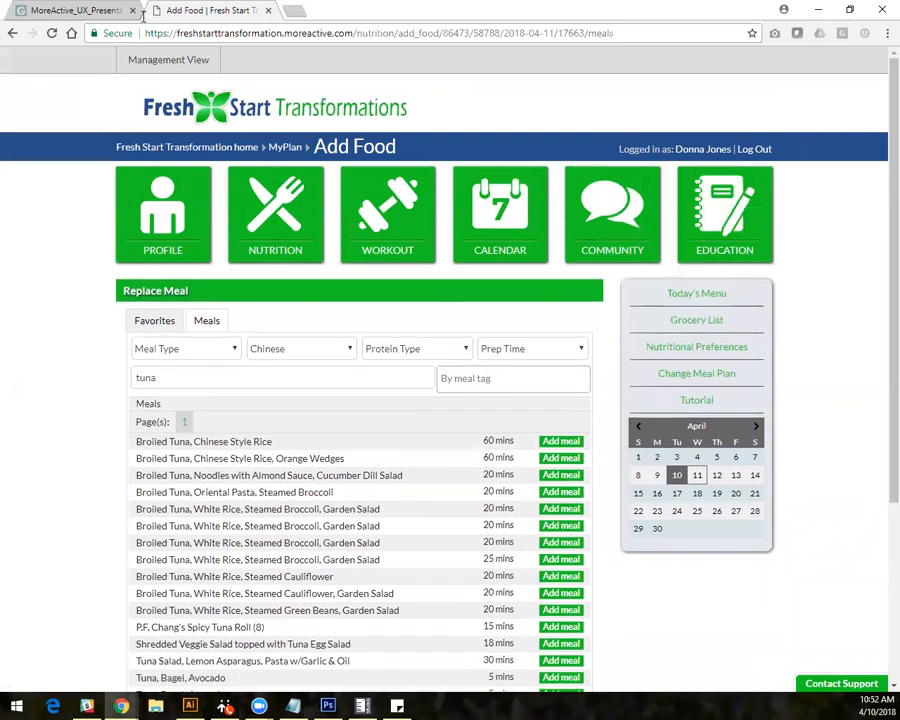
{"action": "left_click", "coordinate": [166, 62]}
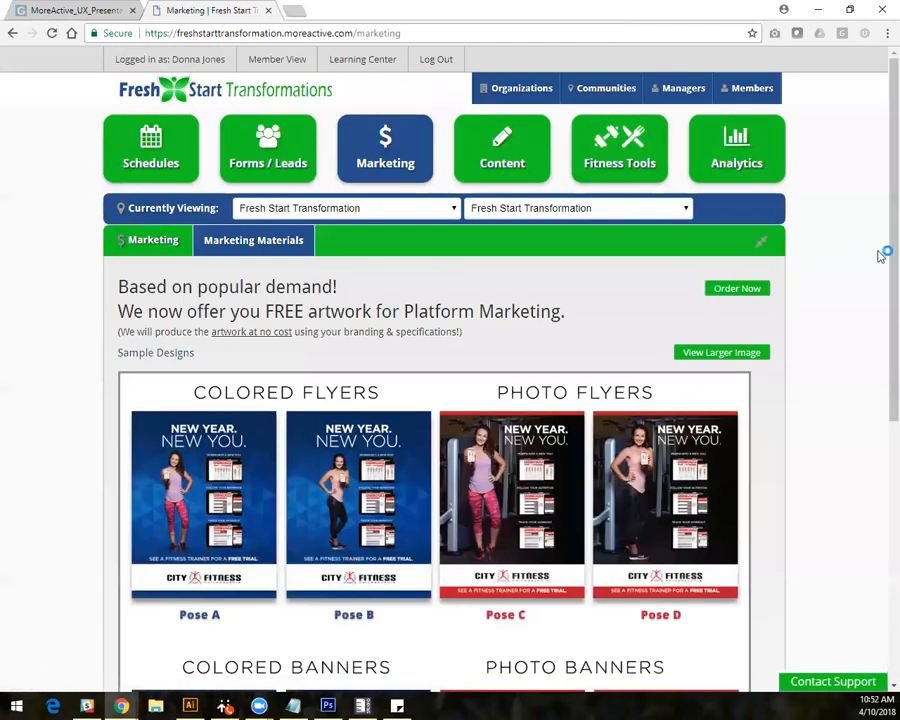
{"action": "scroll", "coordinate": [878, 279], "scroll_direction": "down", "scroll_amount": 1}
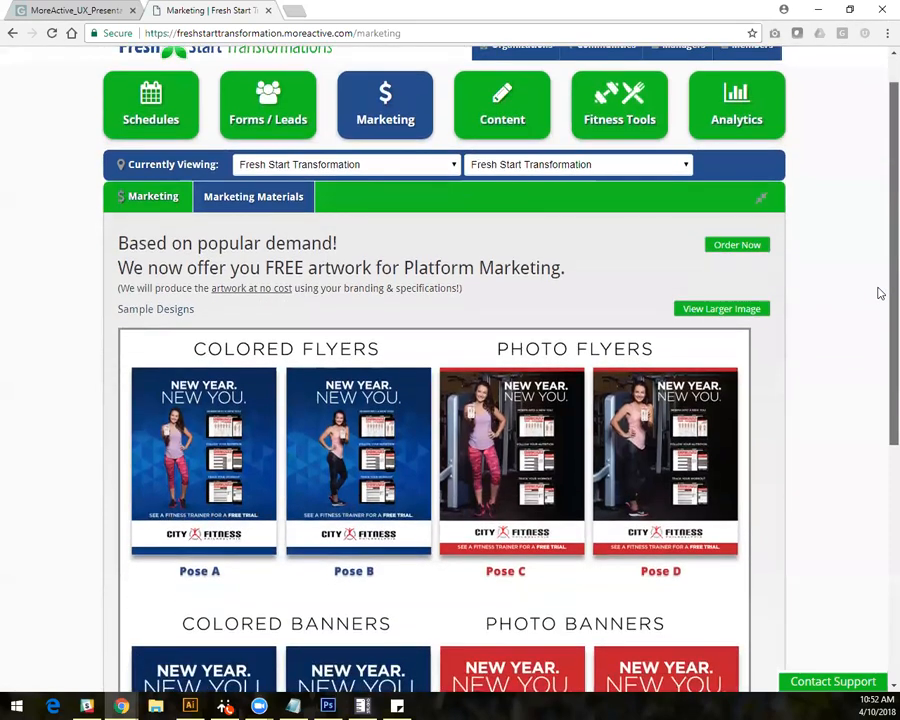
{"action": "scroll", "coordinate": [878, 290], "scroll_direction": "up", "scroll_amount": 1}
{"action": "left_click", "coordinate": [620, 160]}
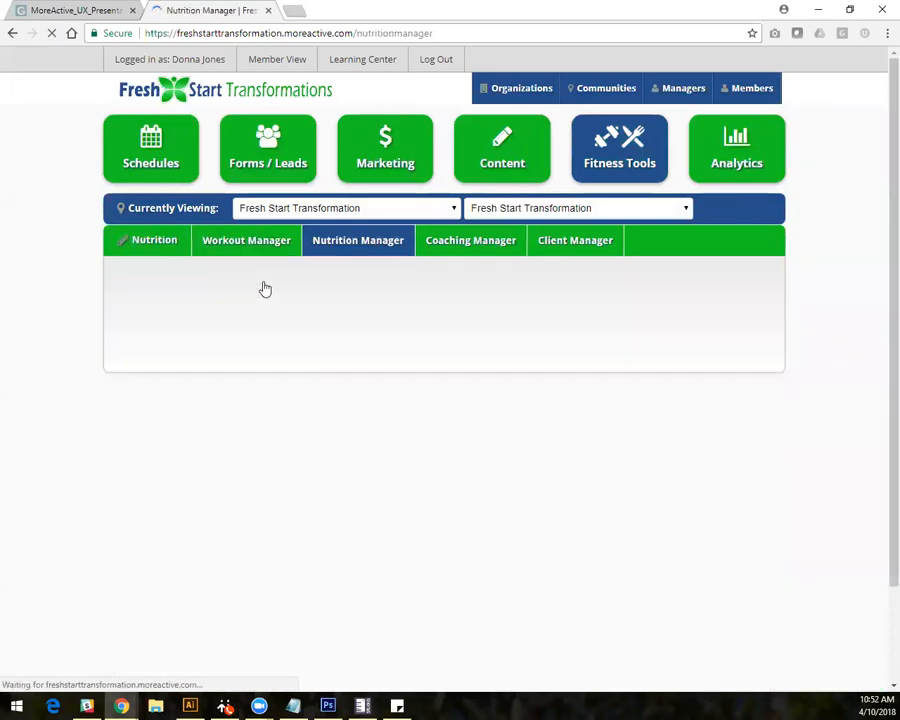
{"action": "left_click", "coordinate": [192, 291]}
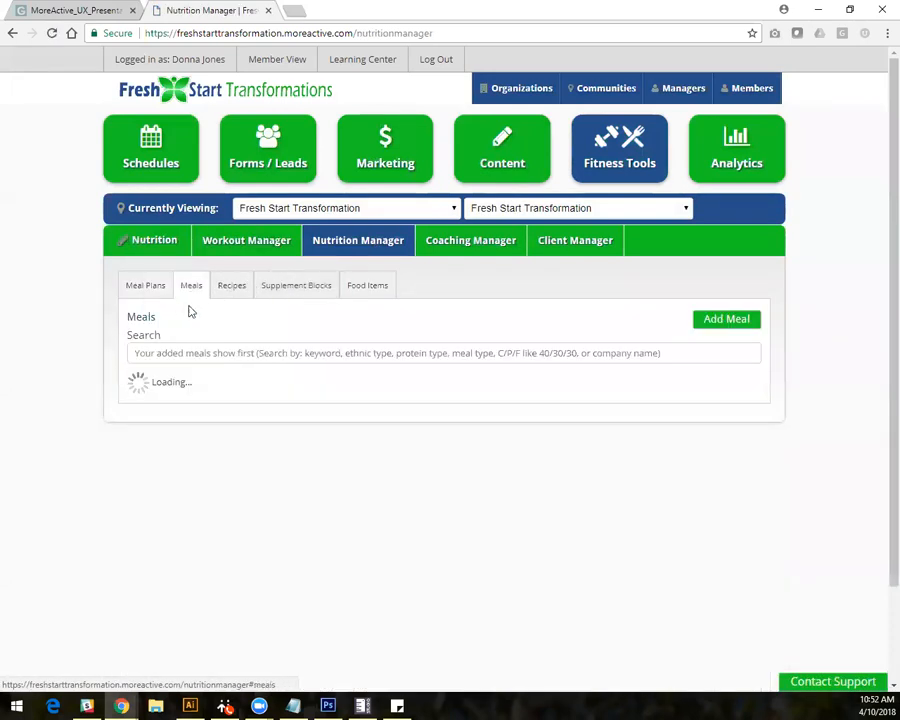
{"action": "left_click", "coordinate": [185, 356]}
{"action": "type", "text": "keto"}
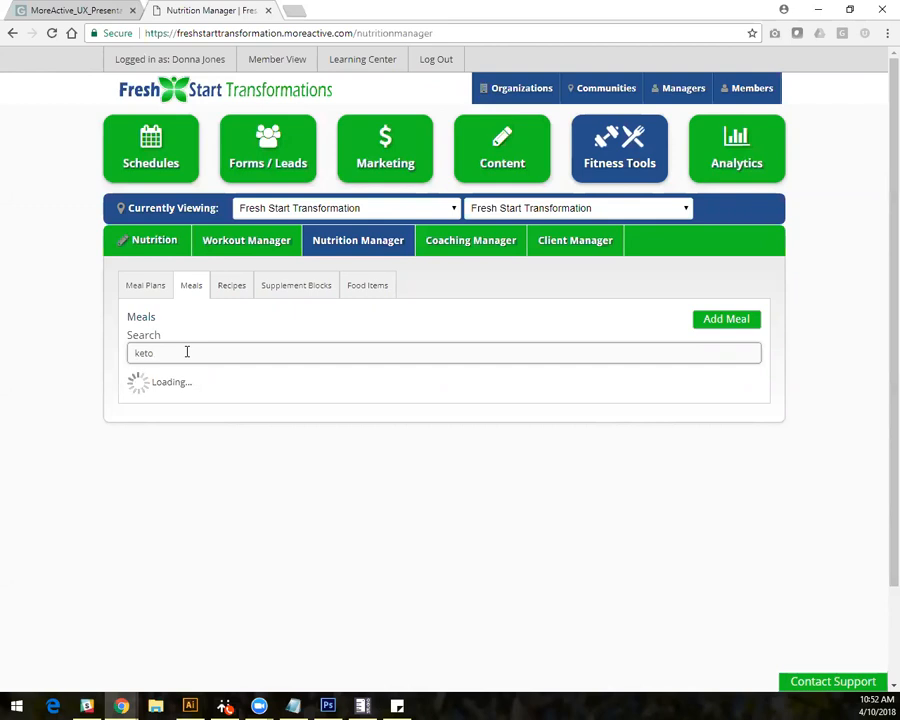
{"action": "double_click", "coordinate": [130, 350]}
{"action": "key", "text": "BackSpace"}
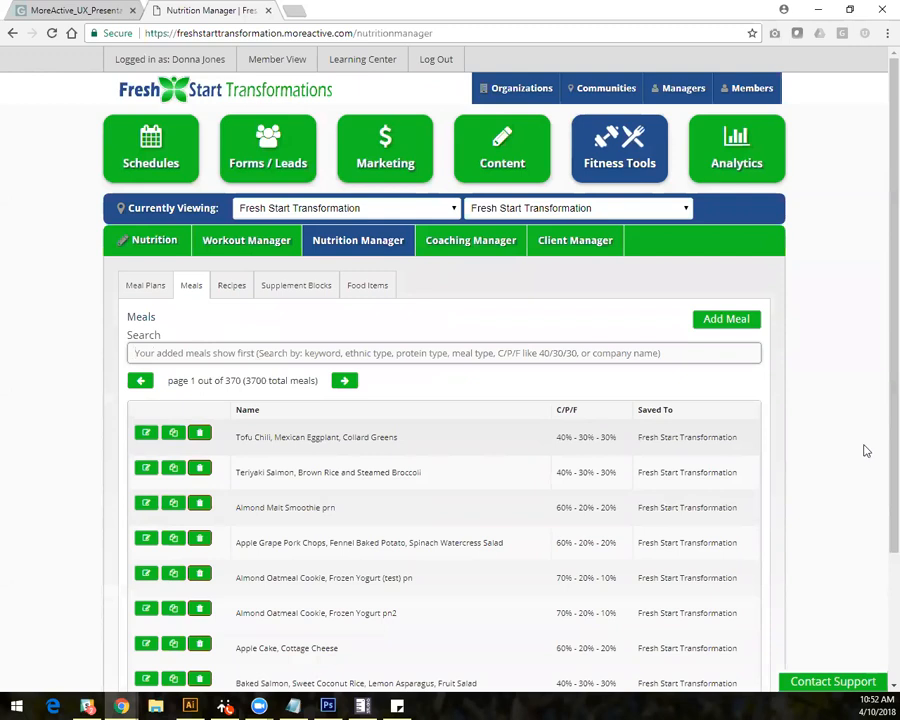
Search the meals for "chicken" and examine their carb/protein/fat percentages.
{"action": "scroll", "coordinate": [876, 450], "scroll_direction": "down", "scroll_amount": 1}
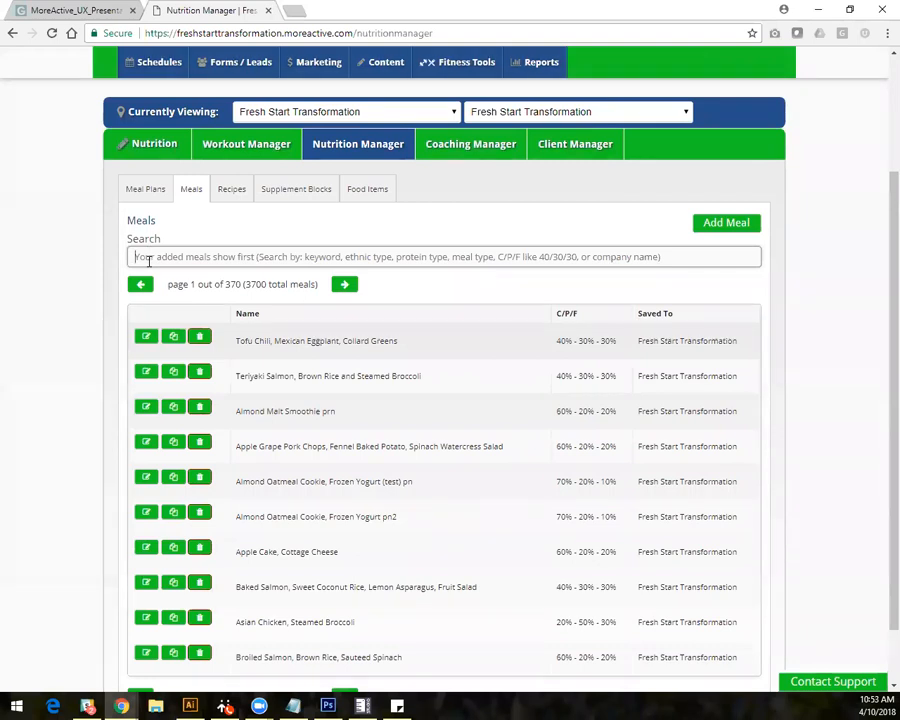
{"action": "type", "text": "chicken"}
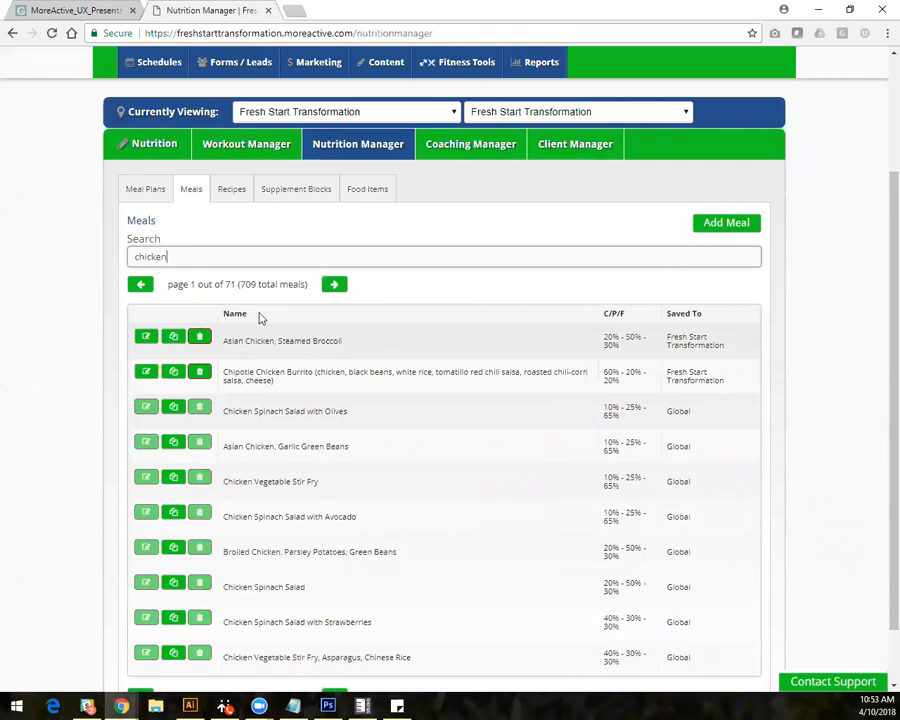
{"action": "triple_click", "coordinate": [547, 494]}
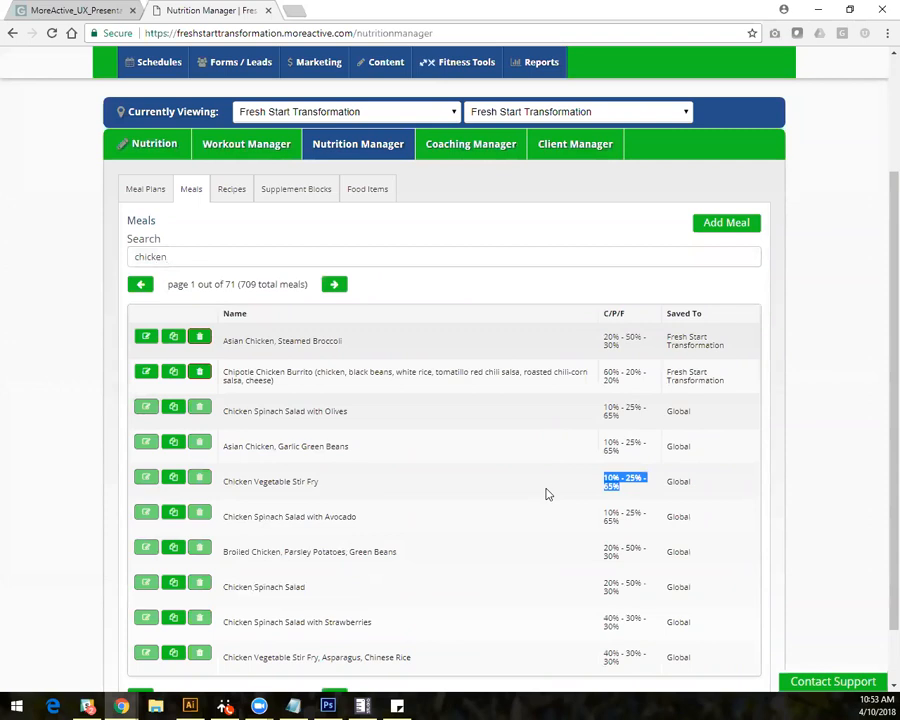
{"action": "left_click", "coordinate": [546, 491]}
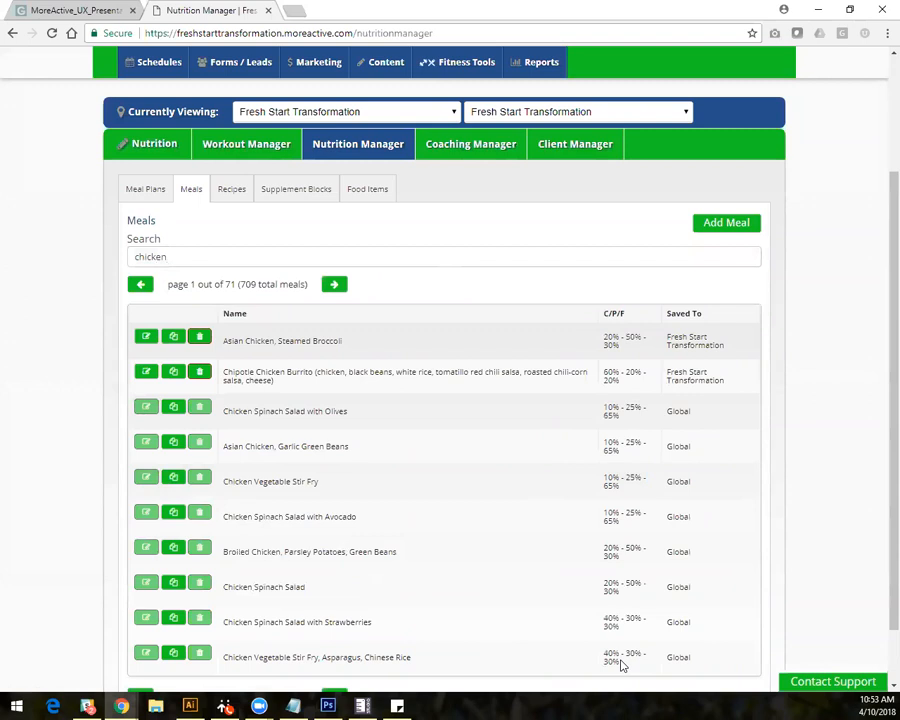
Open a duplicate of the global Chicken Spinach Salad with Olives meal and review its recipes and nutrition figures.
{"action": "left_click", "coordinate": [172, 408]}
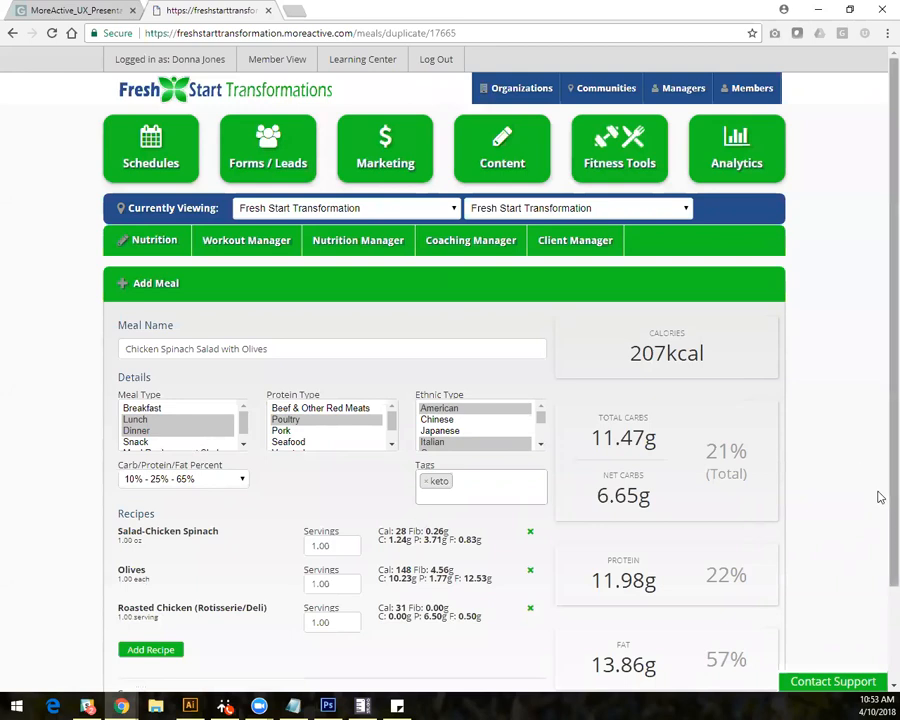
{"action": "scroll", "coordinate": [880, 497], "scroll_direction": "down", "scroll_amount": 2}
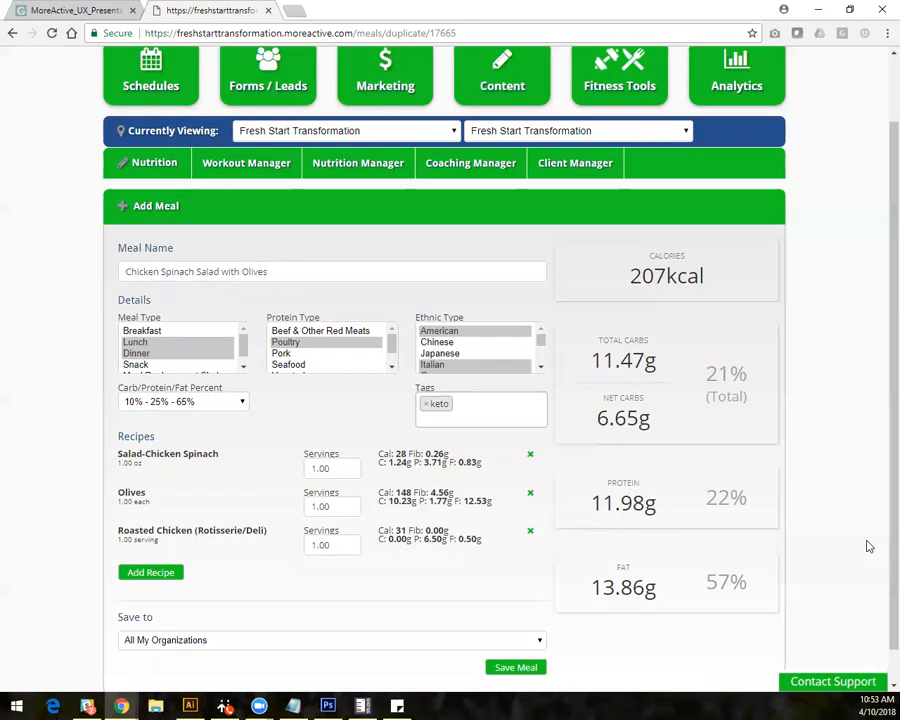
{"action": "triple_click", "coordinate": [869, 546]}
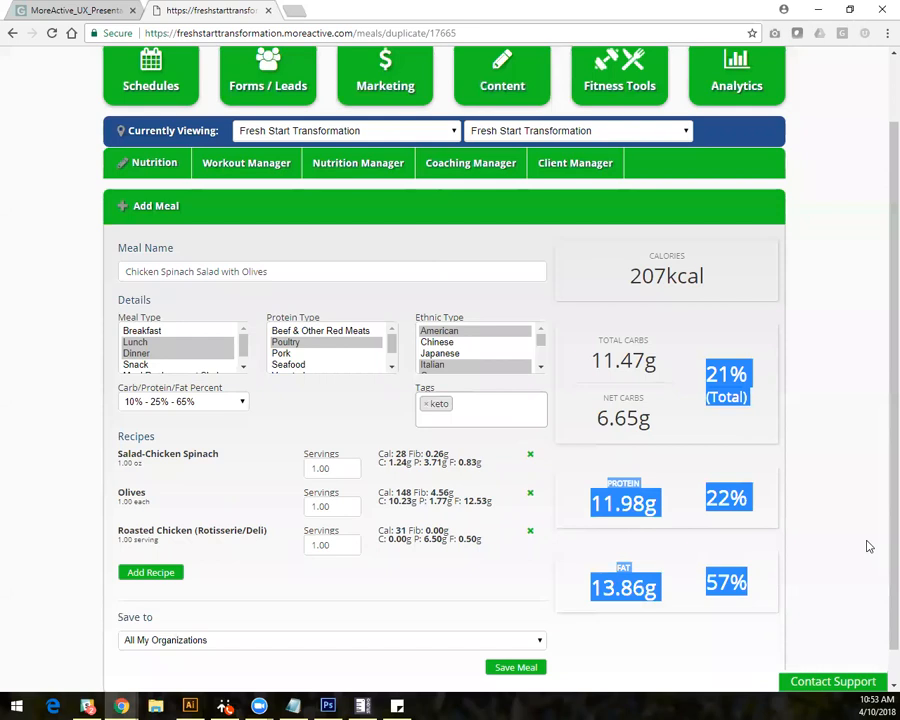
{"action": "left_click", "coordinate": [869, 546]}
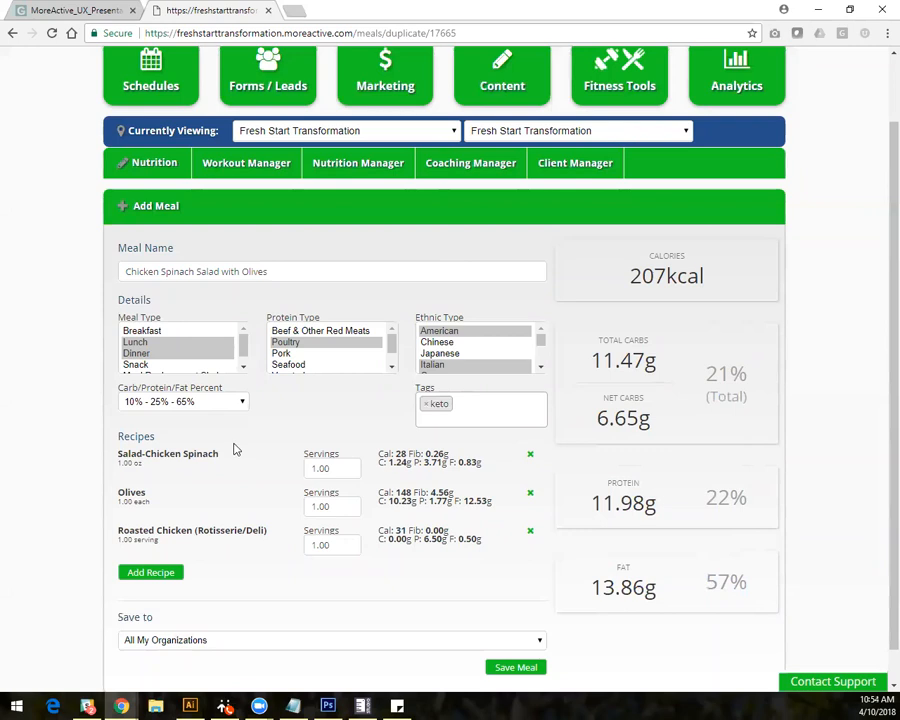
Review the available Carb/Protein/Fat Percent categories and compare the selected one with the meal's calculated percentages.
{"action": "left_click", "coordinate": [242, 403]}
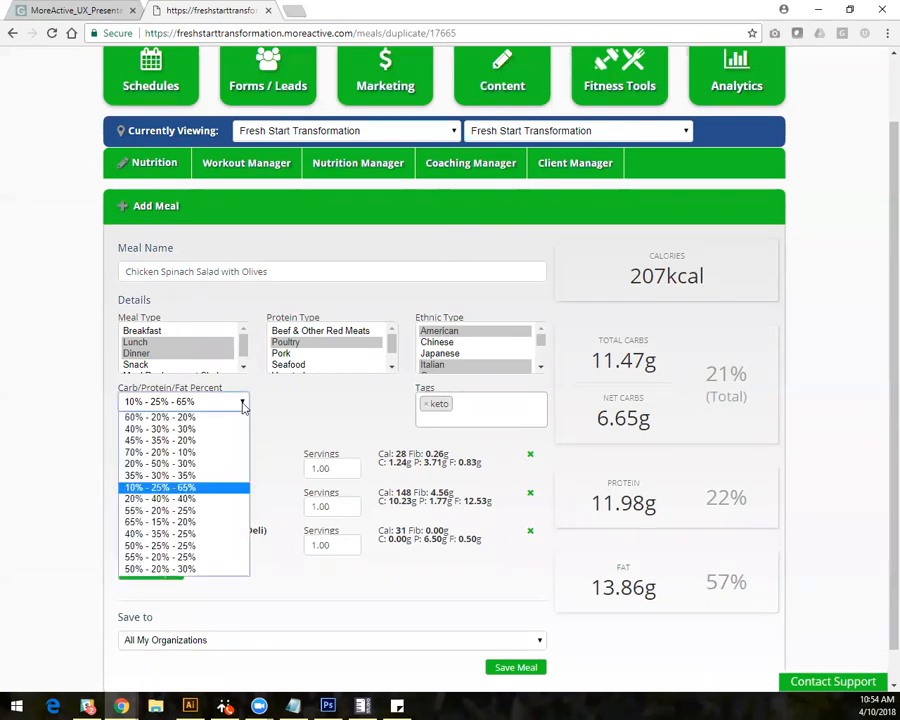
{"action": "left_click", "coordinate": [242, 403]}
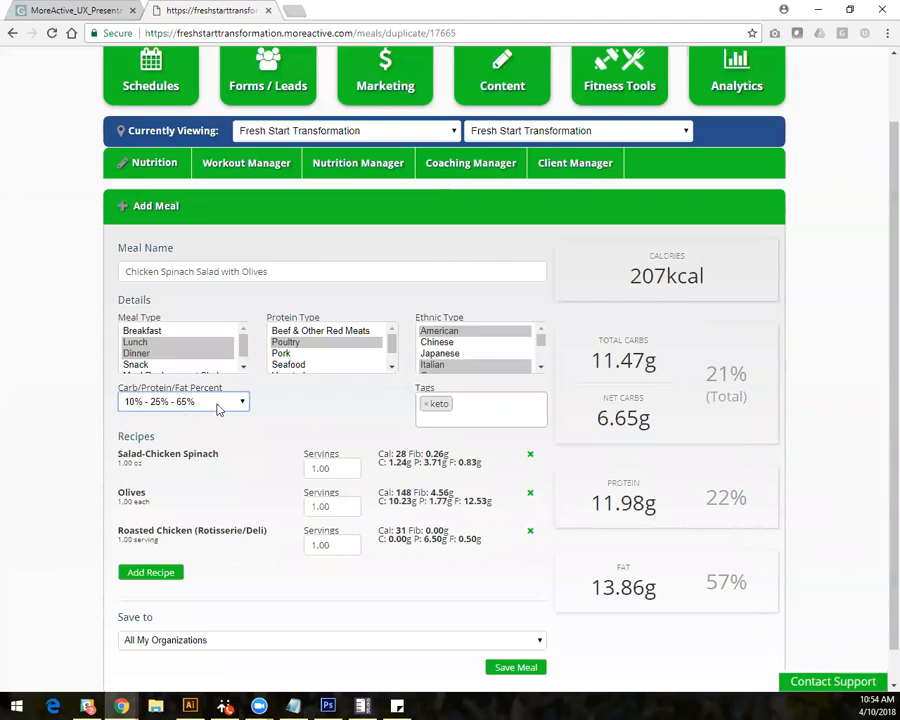
{"action": "left_click_drag", "start_coordinate": [707, 375], "coordinate": [747, 376]}
{"action": "left_click_drag", "start_coordinate": [707, 498], "coordinate": [747, 498]}
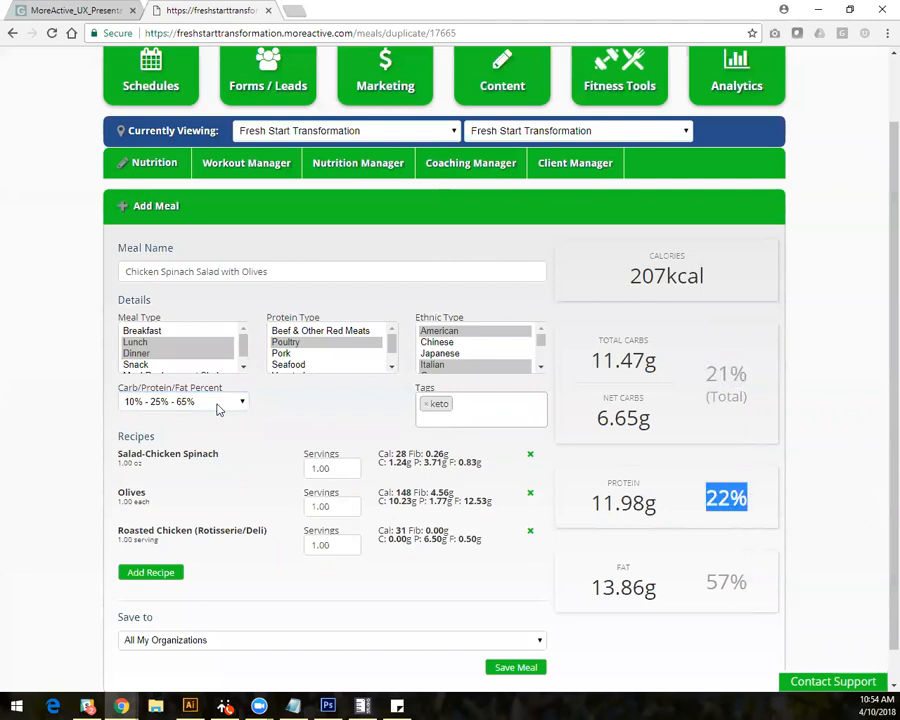
{"action": "left_click_drag", "start_coordinate": [707, 582], "coordinate": [747, 582]}
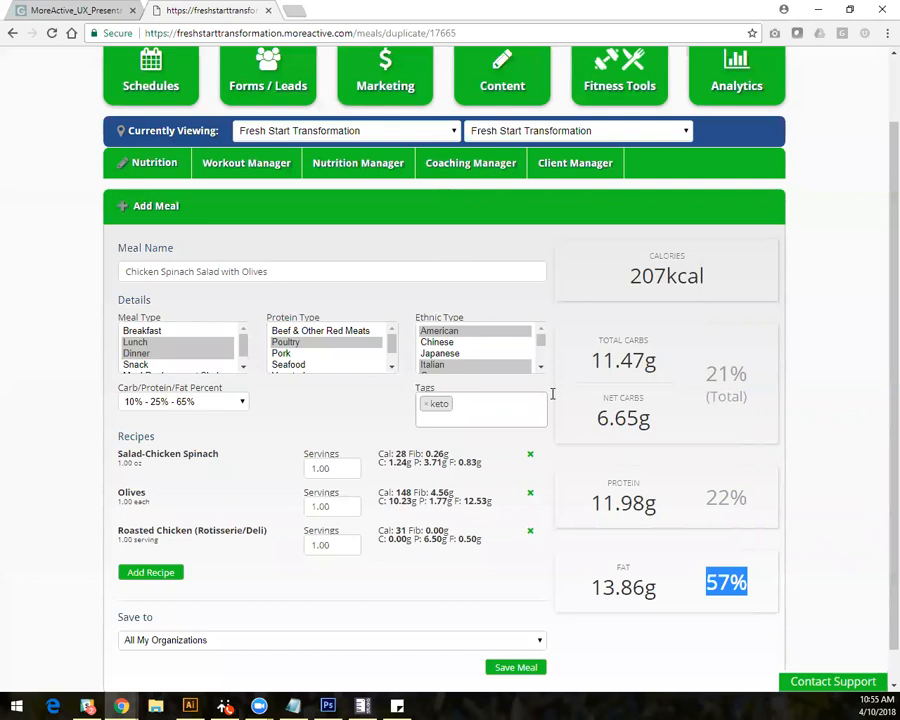
Open the multi-organization Low Carb -pmom1 meal plan for editing and examine the Food Databases setting of Sunday's breakfast block.
{"action": "scroll", "coordinate": [866, 384], "scroll_direction": "up", "scroll_amount": 2}
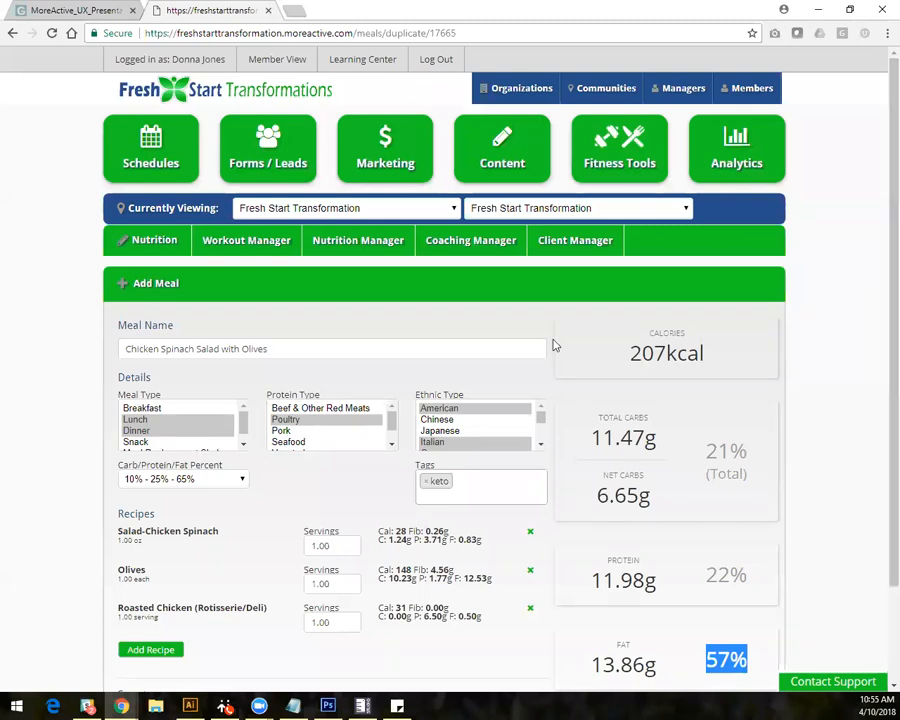
{"action": "left_click", "coordinate": [358, 241]}
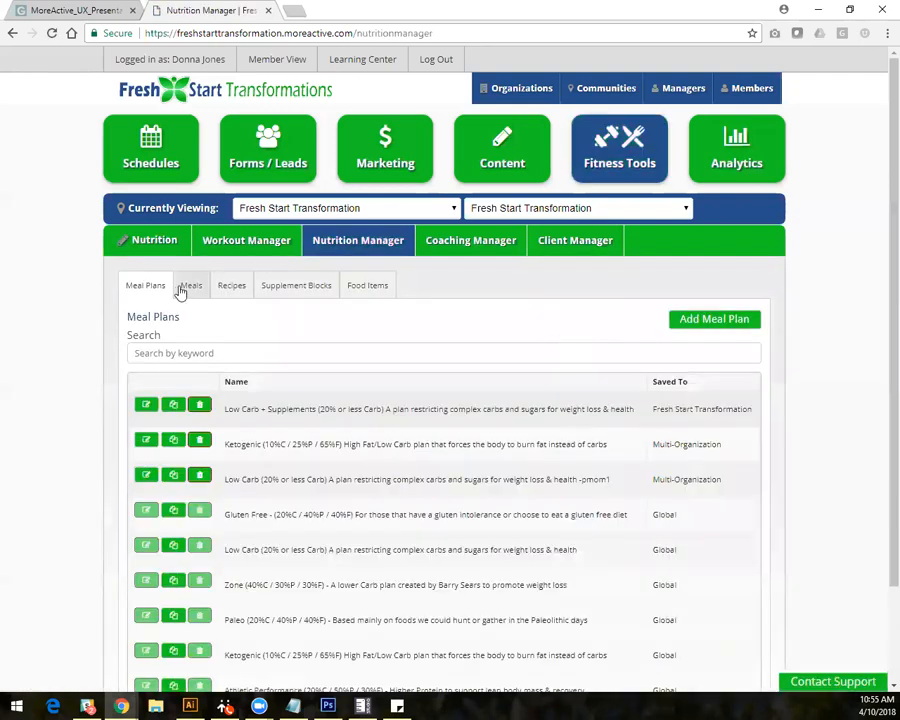
{"action": "left_click", "coordinate": [146, 477]}
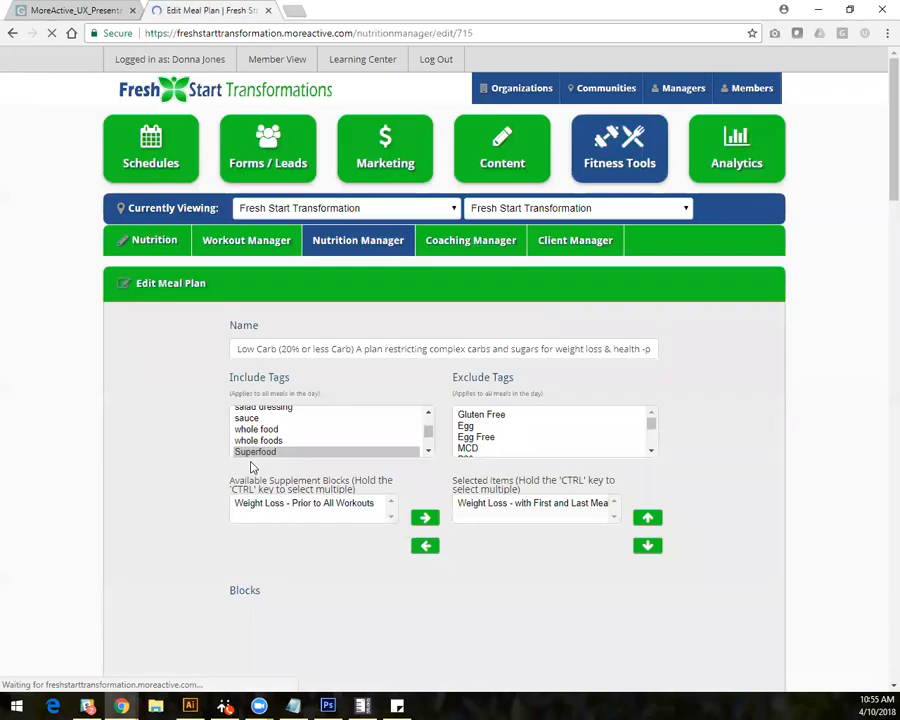
{"action": "scroll", "coordinate": [876, 190], "scroll_direction": "down", "scroll_amount": 10}
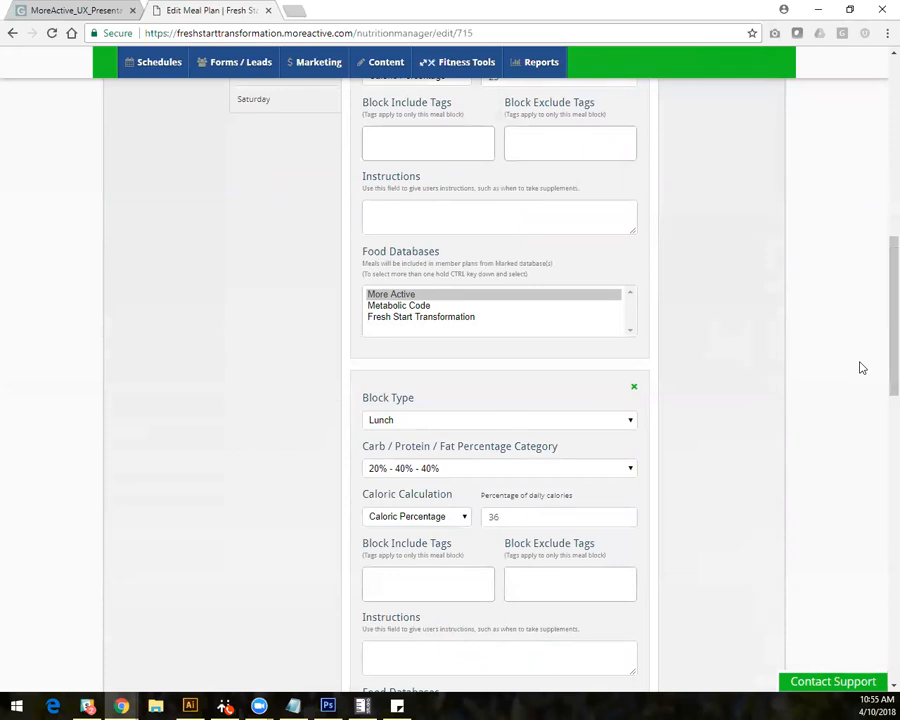
{"action": "left_click_drag", "start_coordinate": [363, 251], "coordinate": [543, 283]}
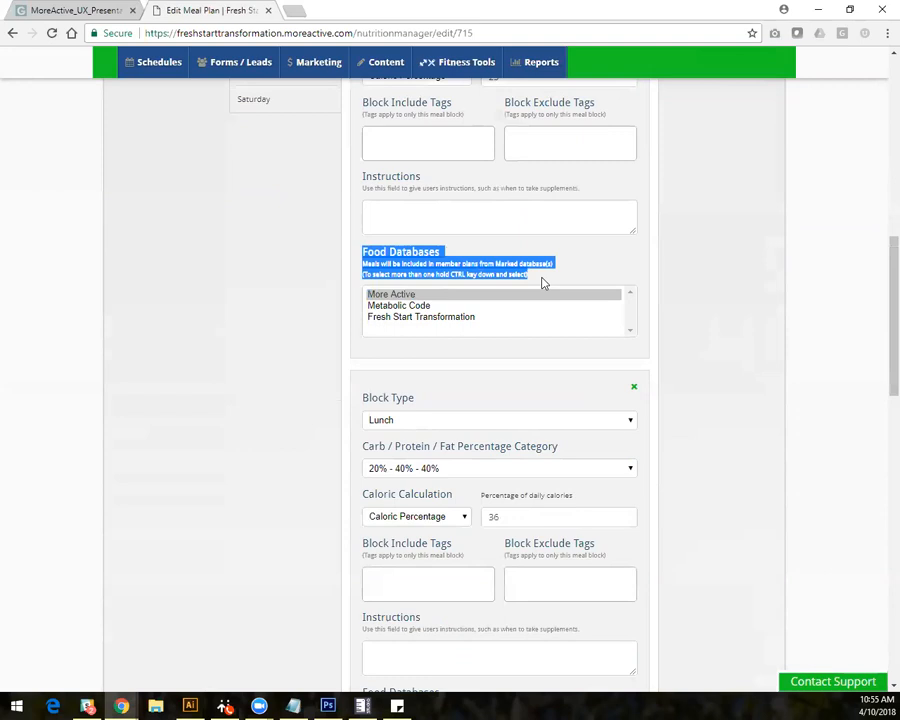
{"action": "left_click", "coordinate": [543, 283]}
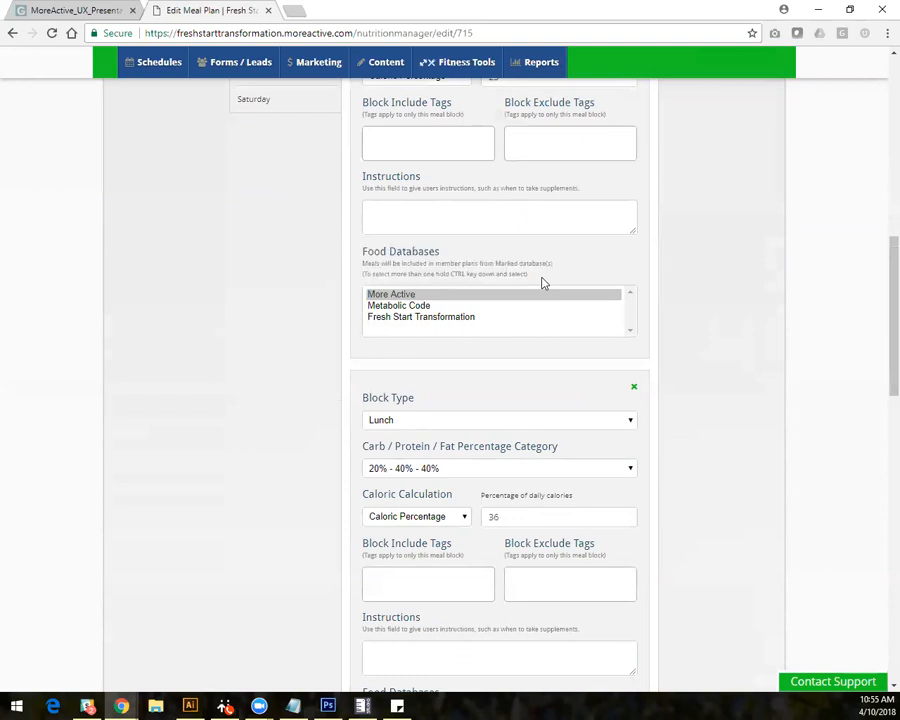
Set the food databases of Sunday's breakfast block to both More Active and Fresh Start Transformation.
{"action": "left_click", "coordinate": [543, 283]}
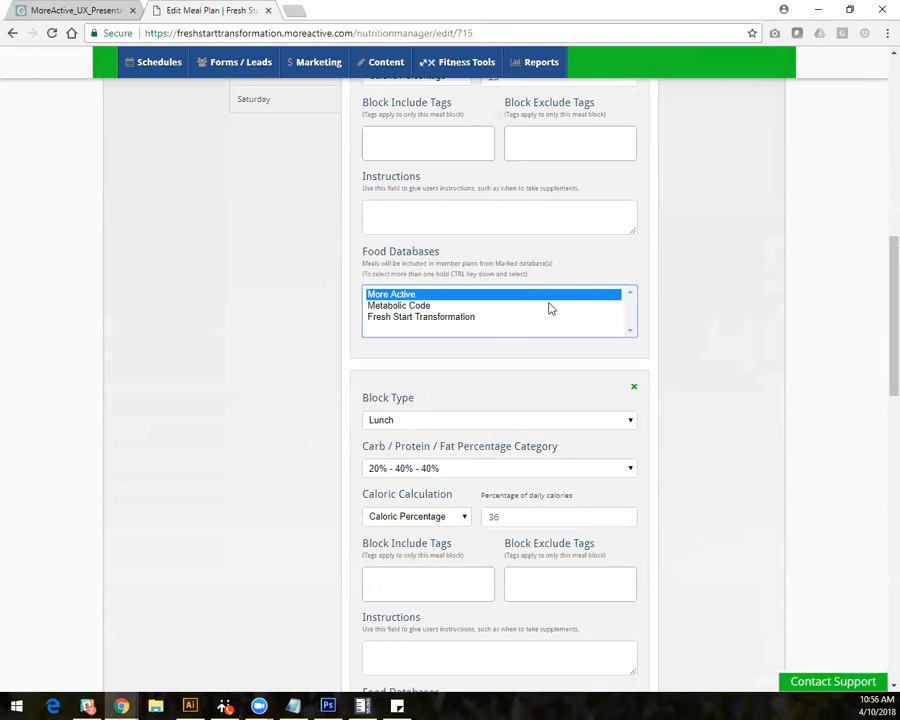
{"action": "left_click", "coordinate": [549, 316], "text": "ctrl"}
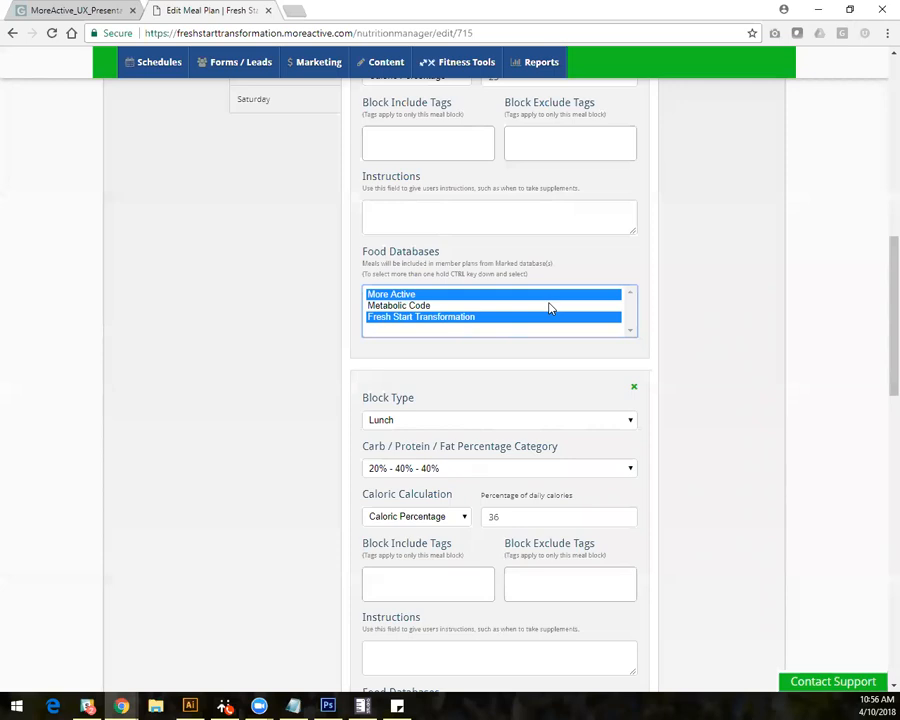
{"action": "left_click", "coordinate": [548, 300], "text": "ctrl"}
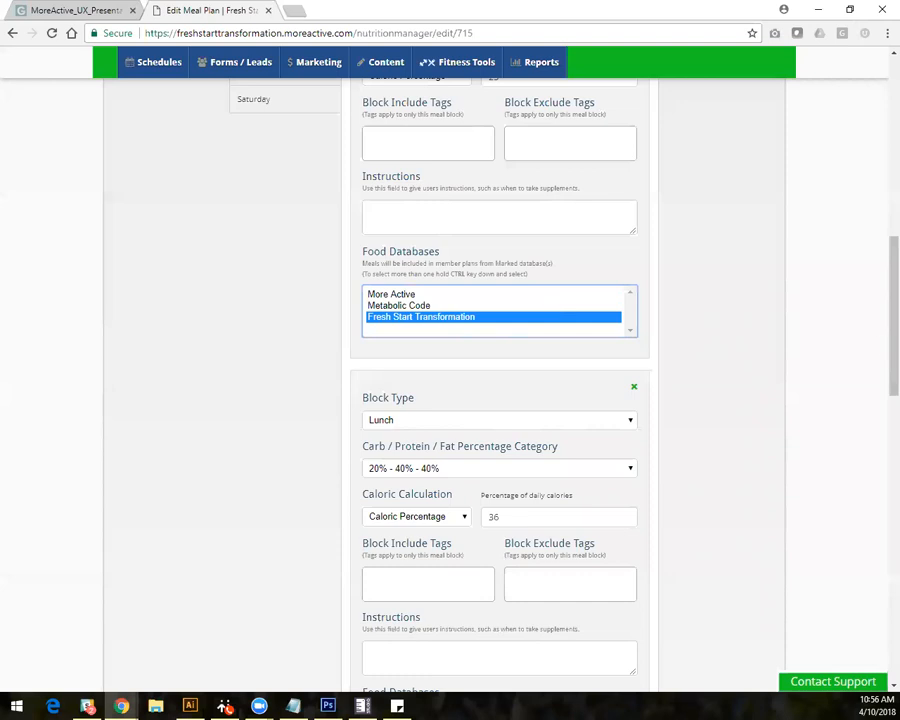
{"action": "scroll", "coordinate": [878, 362], "scroll_direction": "up", "scroll_amount": 2}
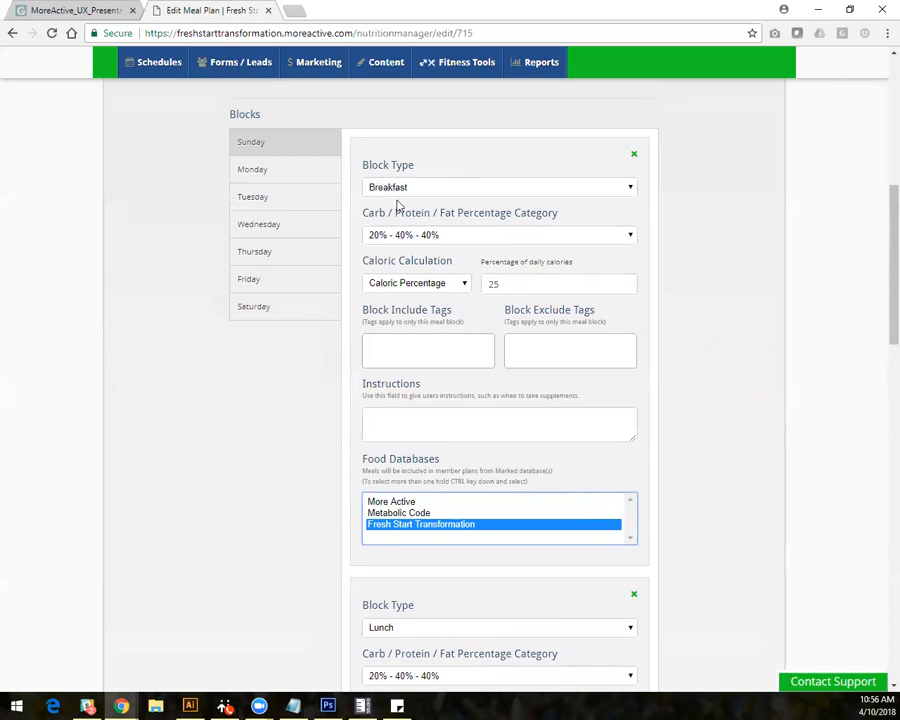
{"action": "left_click", "coordinate": [398, 504]}
{"action": "left_click", "coordinate": [401, 523], "text": "ctrl"}
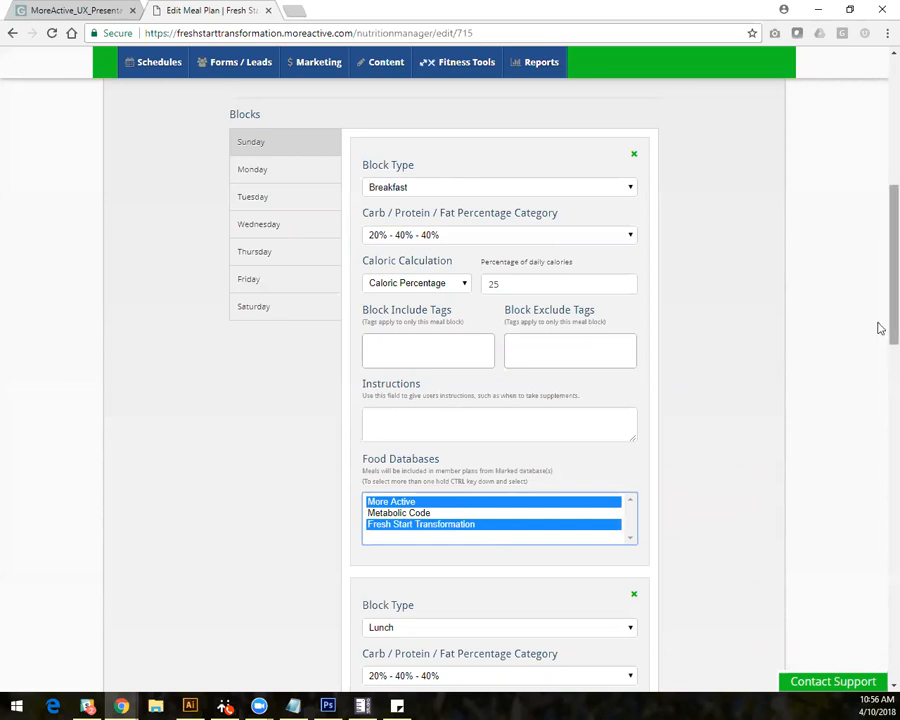
Set the food databases of Sunday's dinner block to Fresh Start Transformation only.
{"action": "scroll", "coordinate": [878, 331], "scroll_direction": "down", "scroll_amount": 4}
{"action": "scroll", "coordinate": [878, 450], "scroll_direction": "down", "scroll_amount": 9}
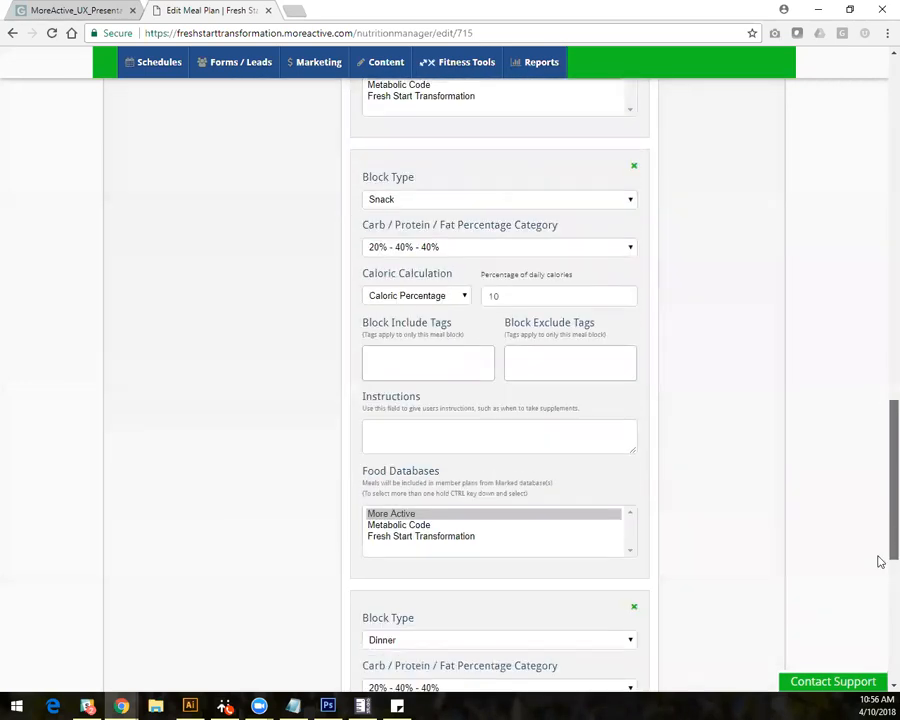
{"action": "scroll", "coordinate": [878, 630], "scroll_direction": "down", "scroll_amount": 2}
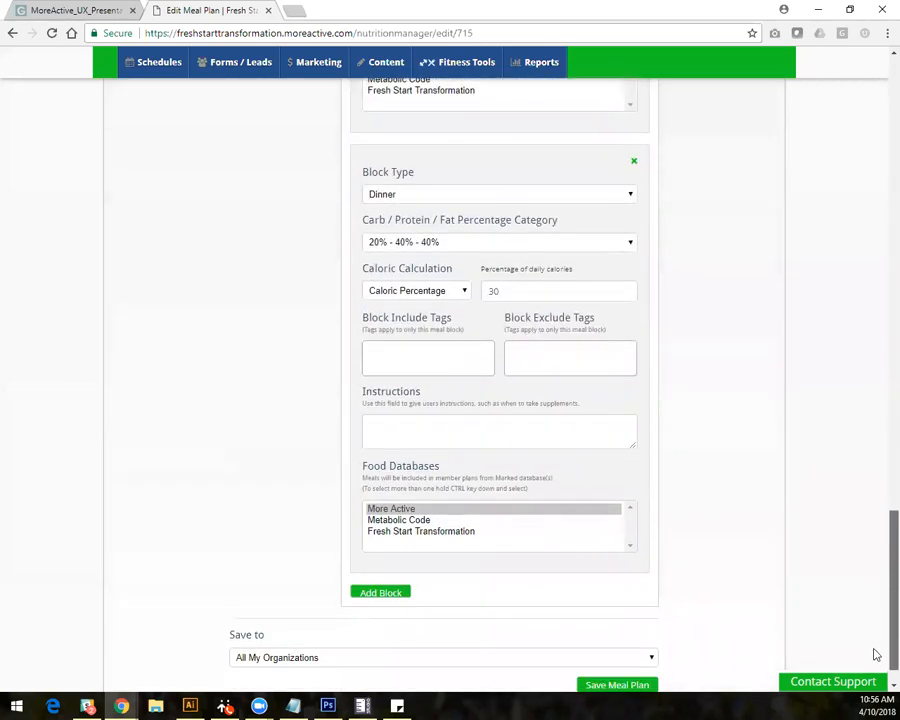
{"action": "scroll", "coordinate": [874, 650], "scroll_direction": "up", "scroll_amount": 1}
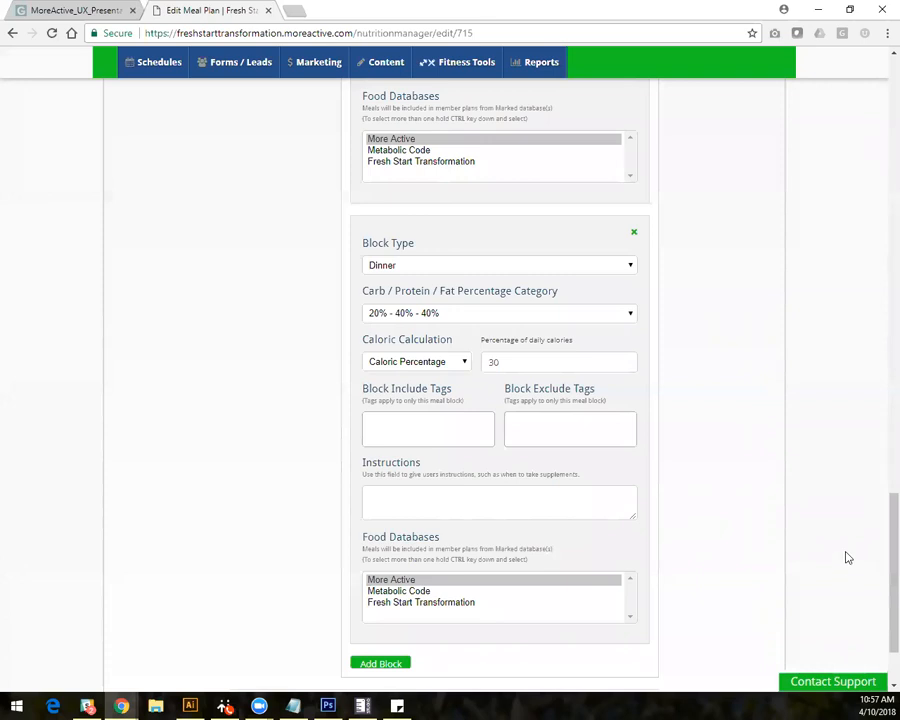
{"action": "key", "text": "Tab"}
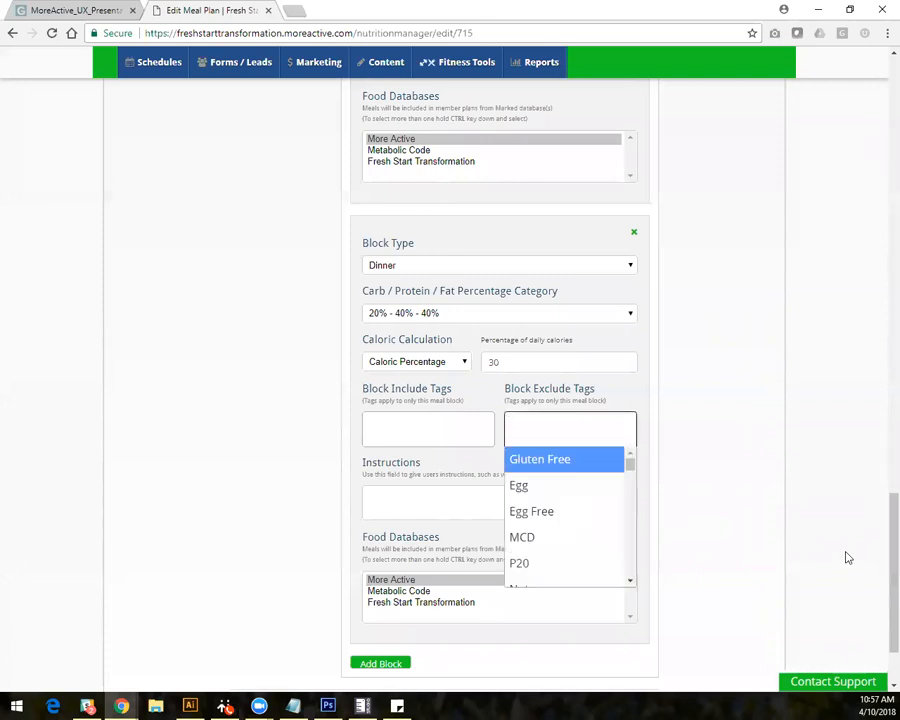
{"action": "left_click", "coordinate": [428, 603]}
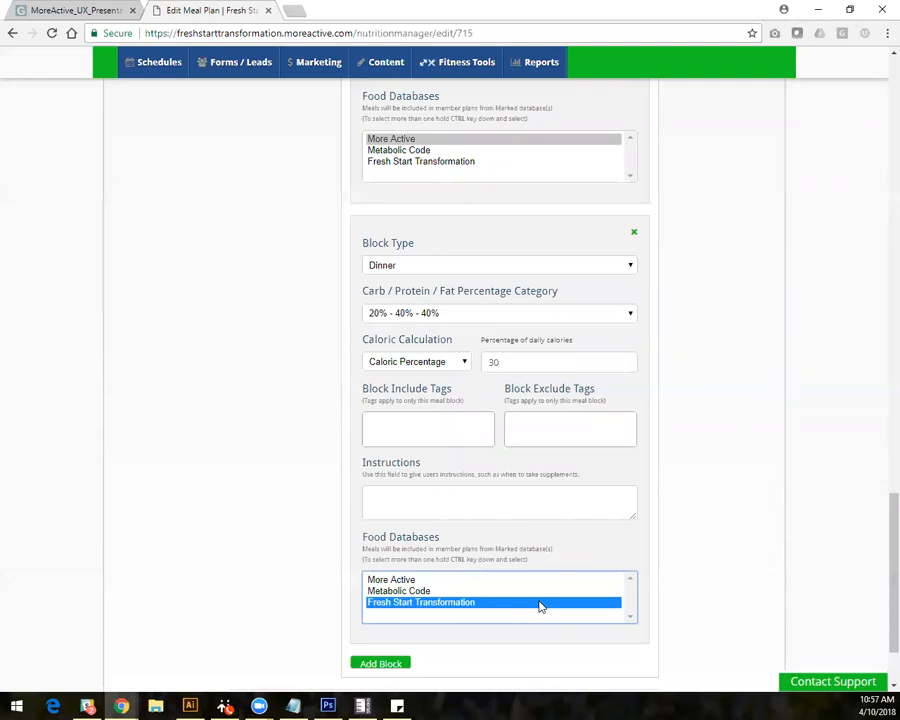
Compare the food databases of Sunday's other blocks, add More Active to the dinner block's databases, and view the plan's saving scope options.
{"action": "scroll", "coordinate": [878, 526], "scroll_direction": "up", "scroll_amount": 2}
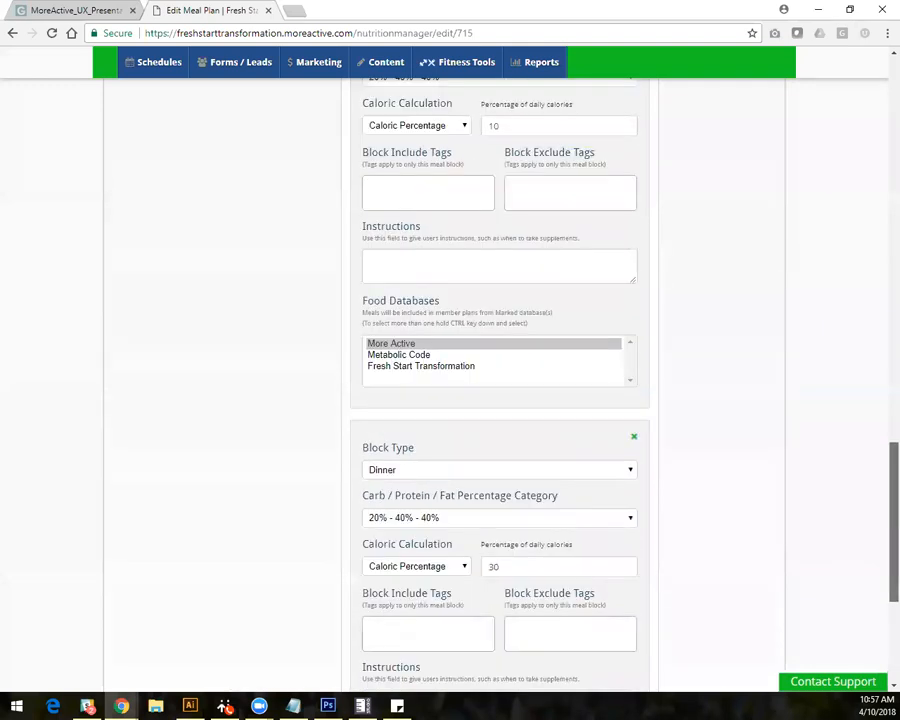
{"action": "scroll", "coordinate": [450, 390], "scroll_direction": "up", "scroll_amount": 2}
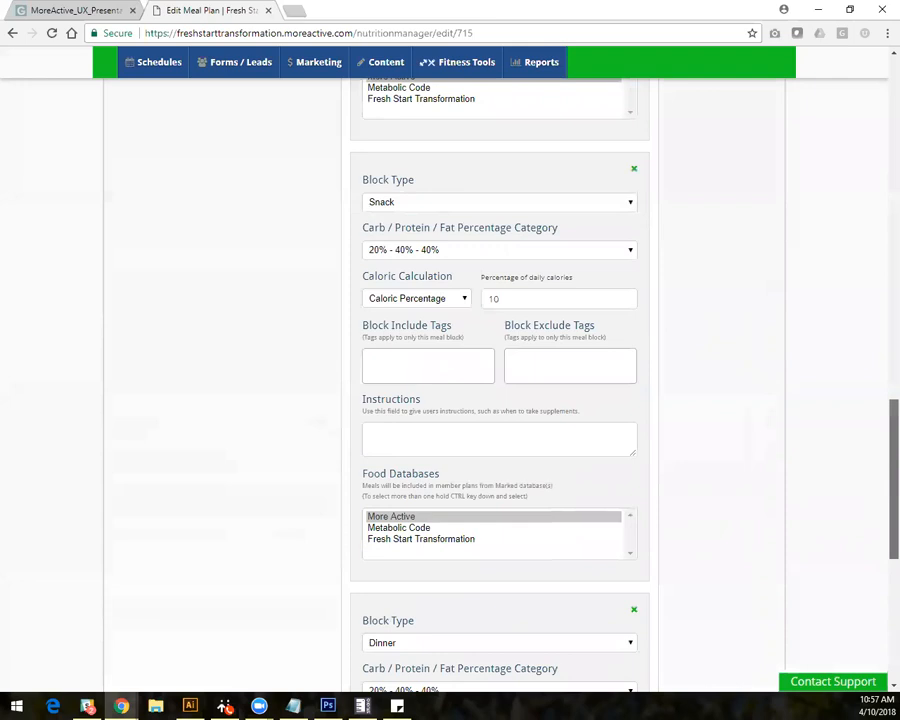
{"action": "scroll", "coordinate": [500, 380], "scroll_direction": "down", "scroll_amount": 5}
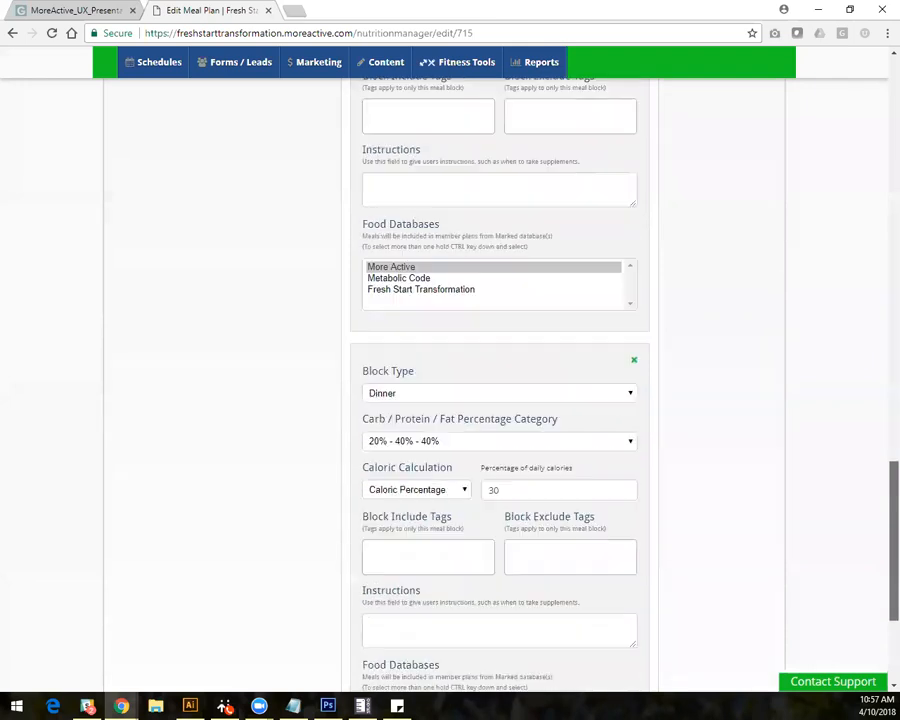
{"action": "scroll", "coordinate": [500, 400], "scroll_direction": "up", "scroll_amount": 15}
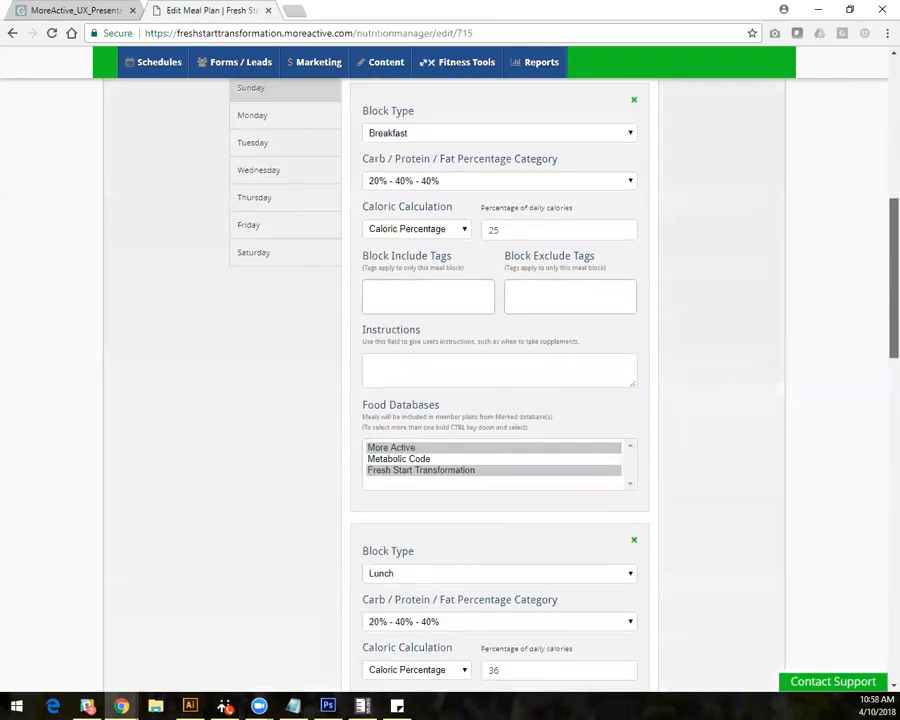
{"action": "scroll", "coordinate": [500, 400], "scroll_direction": "down", "scroll_amount": 1}
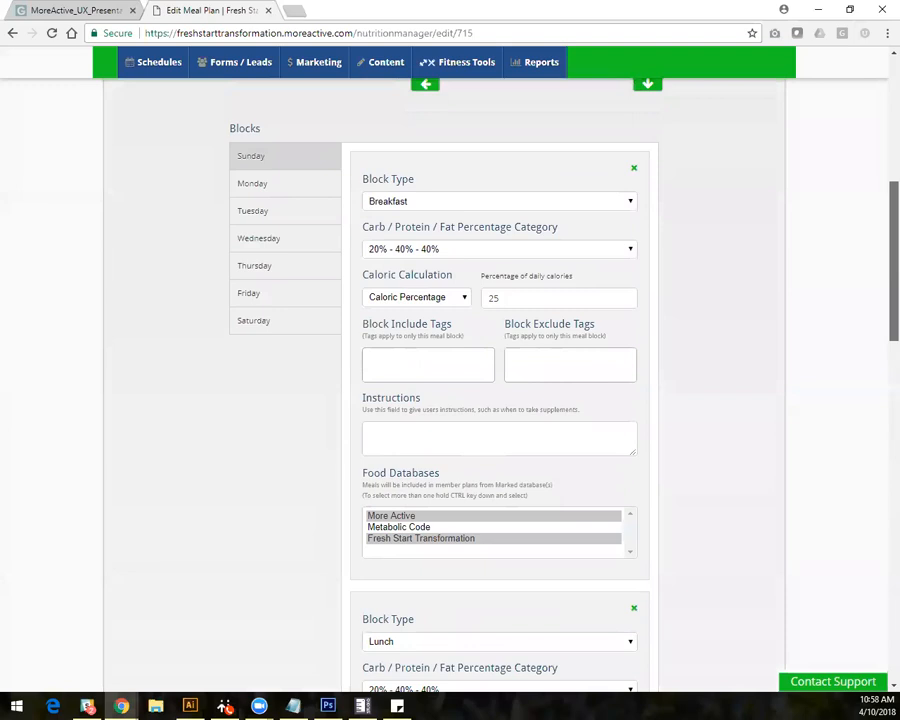
{"action": "scroll", "coordinate": [500, 400], "scroll_direction": "down", "scroll_amount": 11}
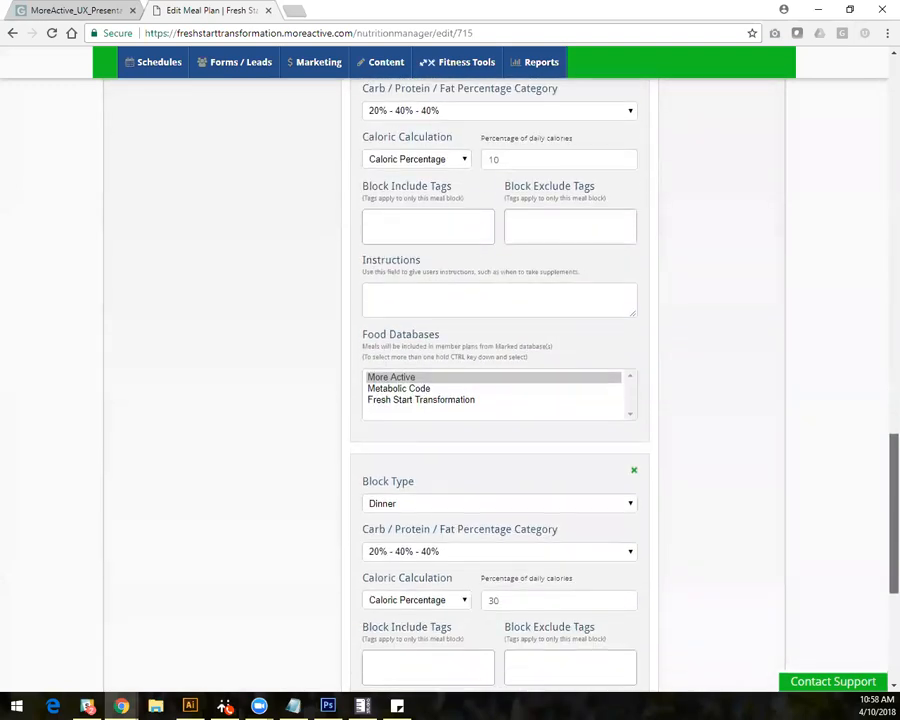
{"action": "scroll", "coordinate": [548, 478], "scroll_direction": "down", "scroll_amount": 3}
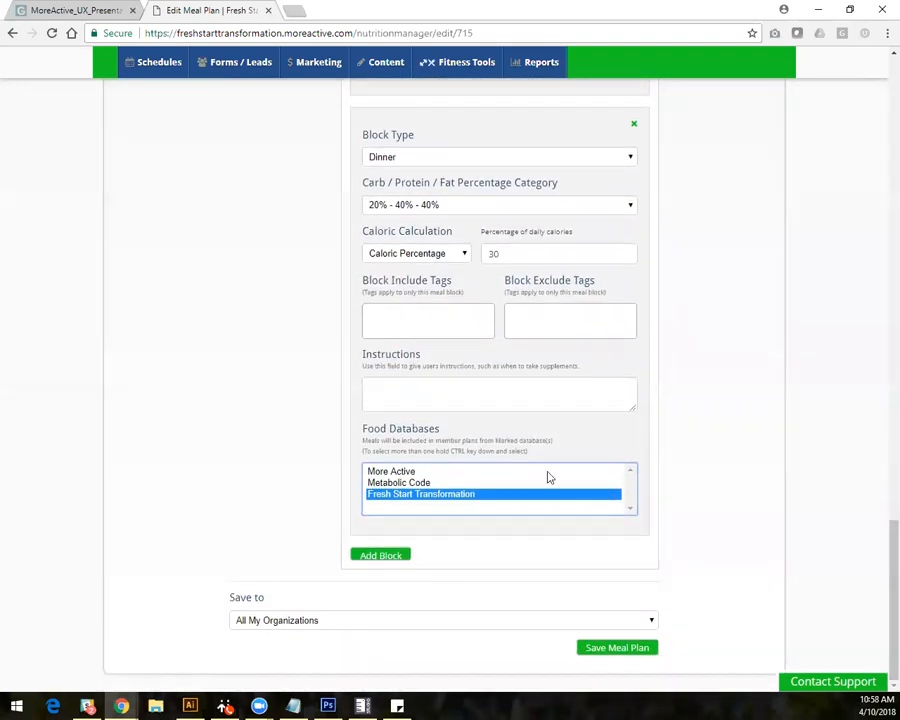
{"action": "left_click", "coordinate": [547, 472], "text": "ctrl"}
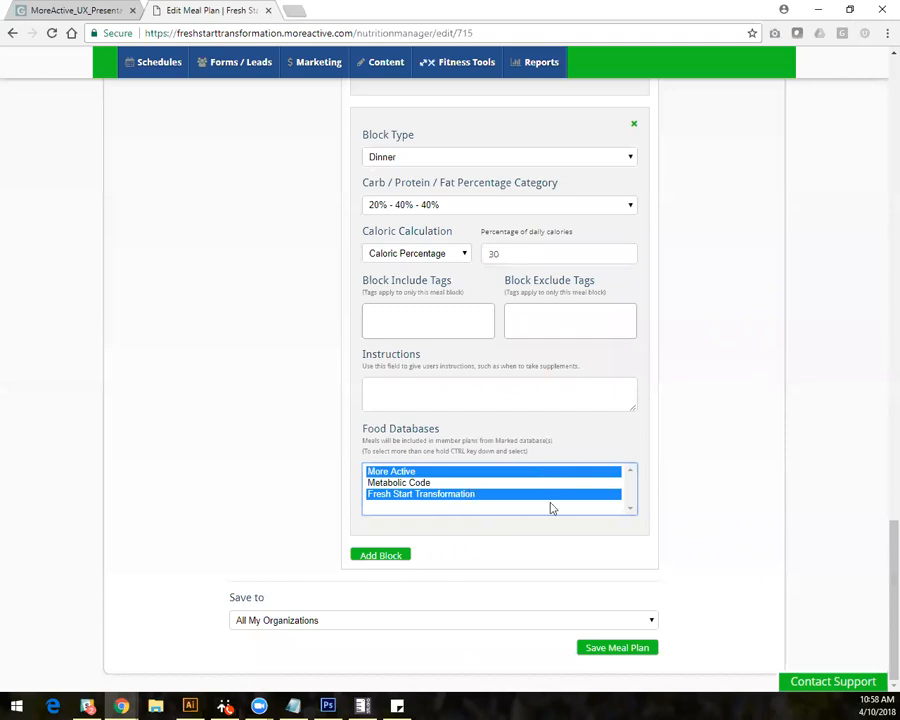
{"action": "left_click", "coordinate": [630, 622]}
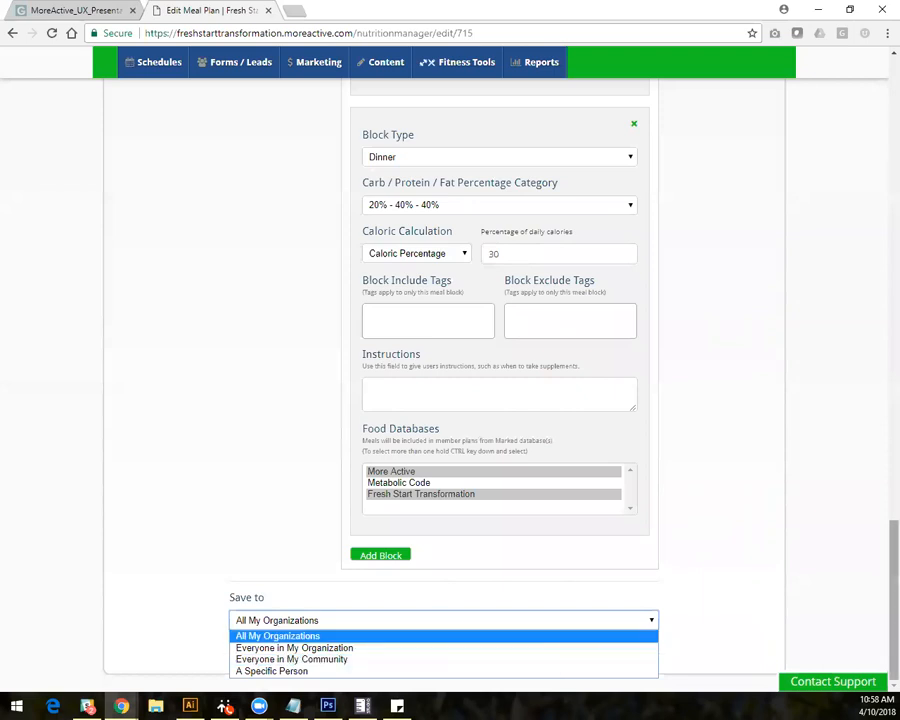
Switch the currently viewed community to H-E-B Grocery Stores, keeping Fresh Start Transformation as the organization.
{"action": "scroll", "coordinate": [876, 574], "scroll_direction": "up", "scroll_amount": 8}
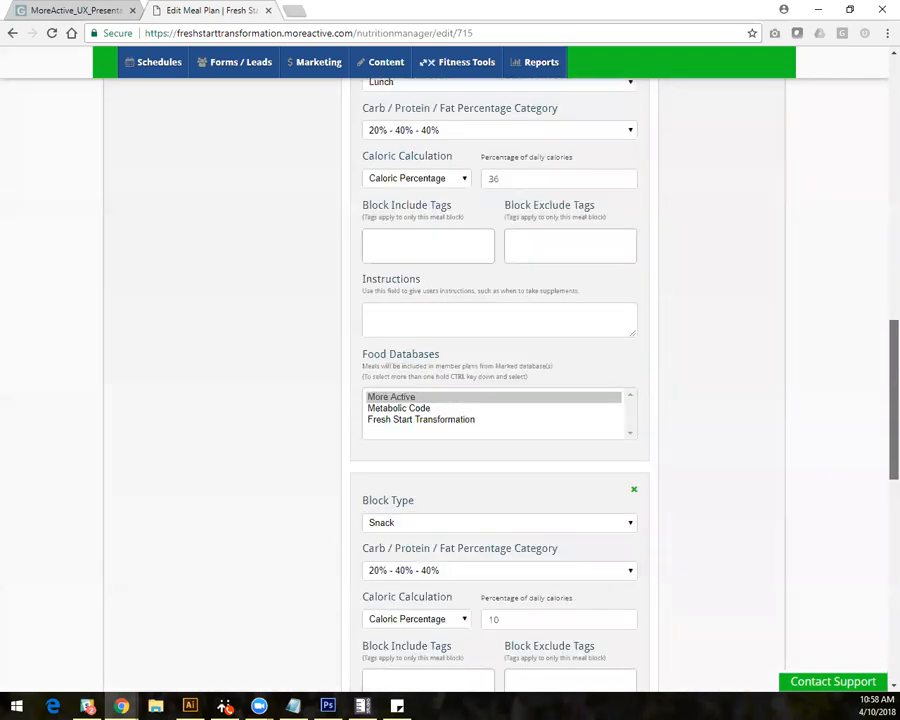
{"action": "scroll", "coordinate": [655, 187], "scroll_direction": "up", "scroll_amount": 10}
{"action": "left_click", "coordinate": [356, 207]}
{"action": "left_click", "coordinate": [499, 207]}
{"action": "left_click", "coordinate": [500, 207]}
{"action": "left_click", "coordinate": [341, 208]}
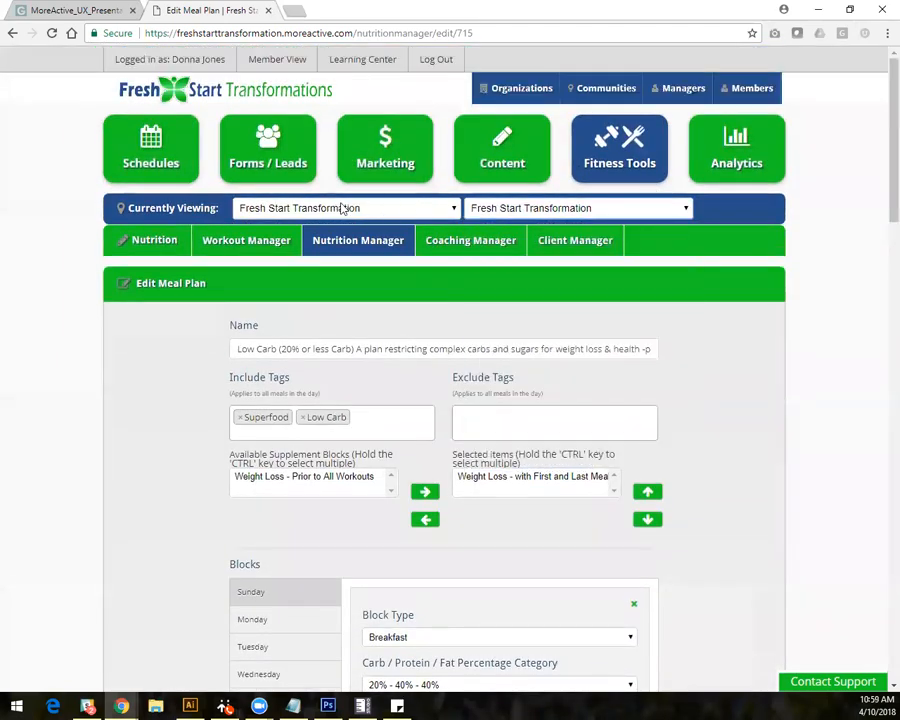
{"action": "left_click", "coordinate": [500, 208]}
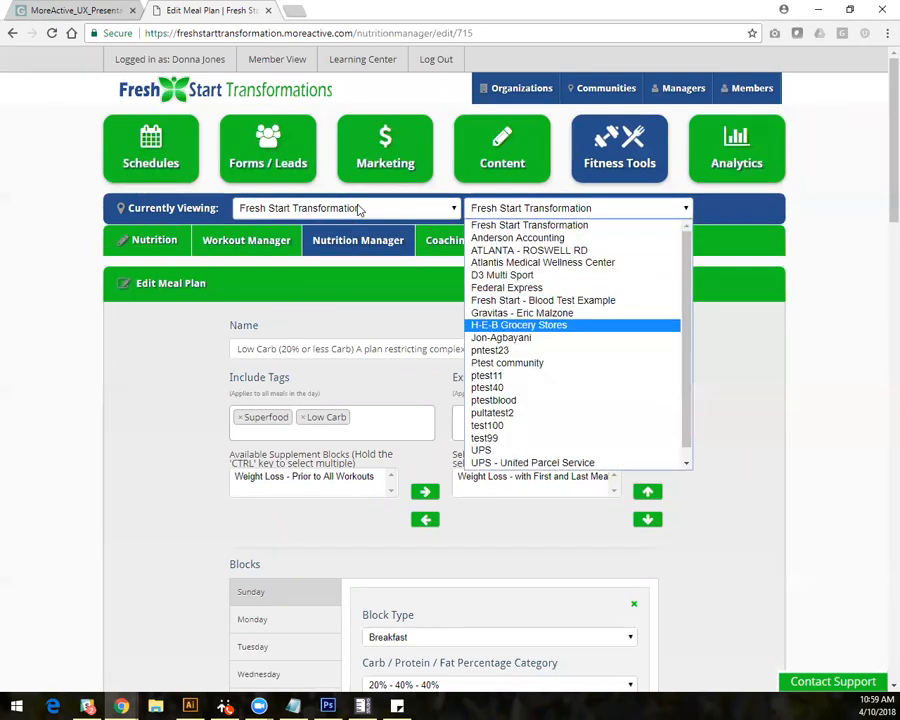
{"action": "left_click", "coordinate": [550, 324]}
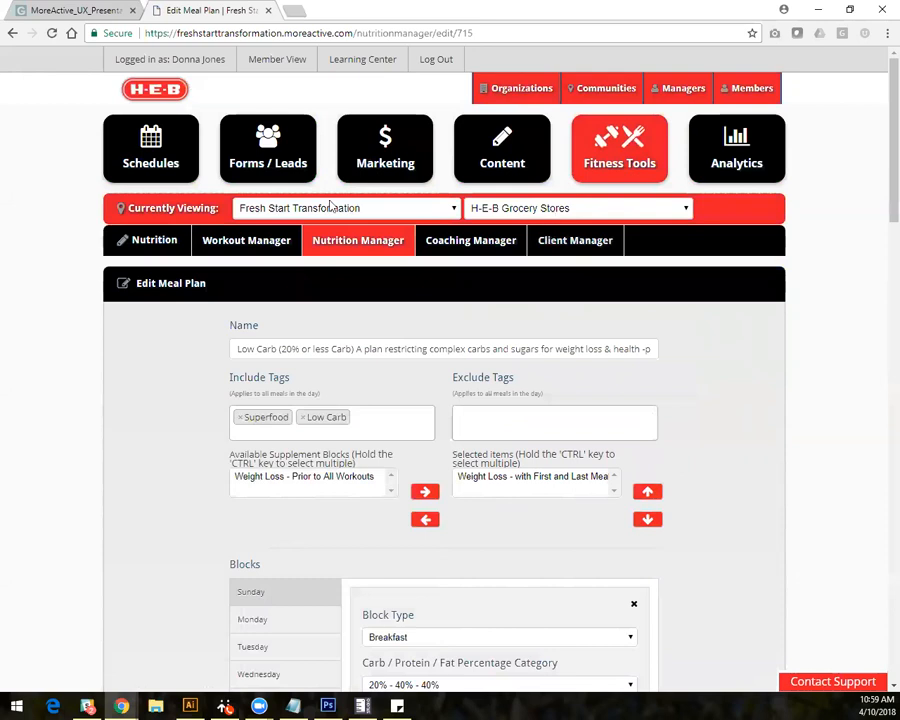
Compare the available organizations and communities, and switch the currently viewed organization to UPS - United Parcel Service.
{"action": "left_click", "coordinate": [274, 214]}
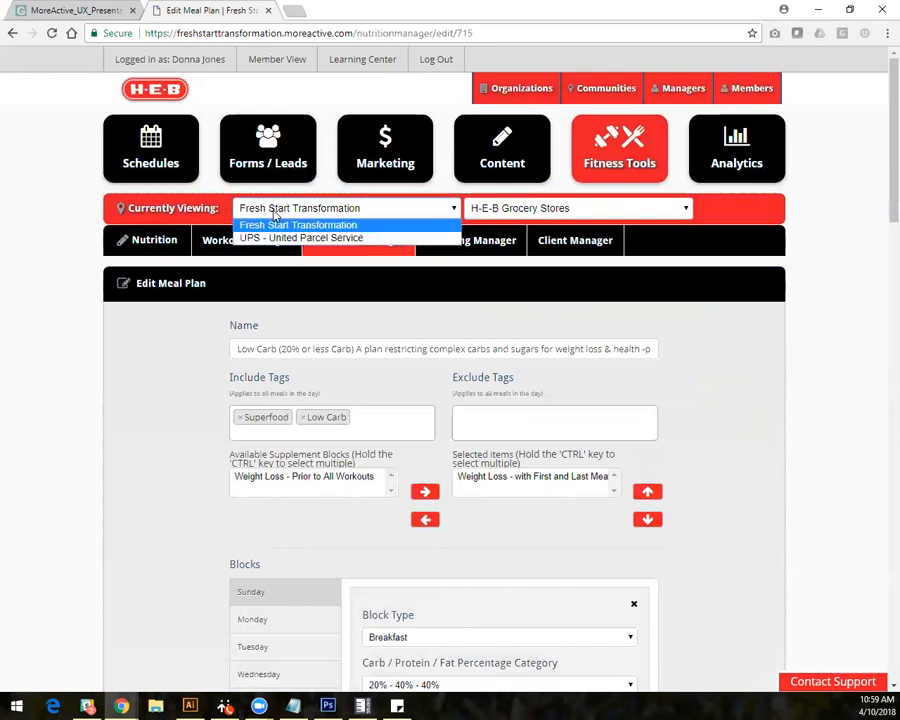
{"action": "left_click", "coordinate": [275, 214]}
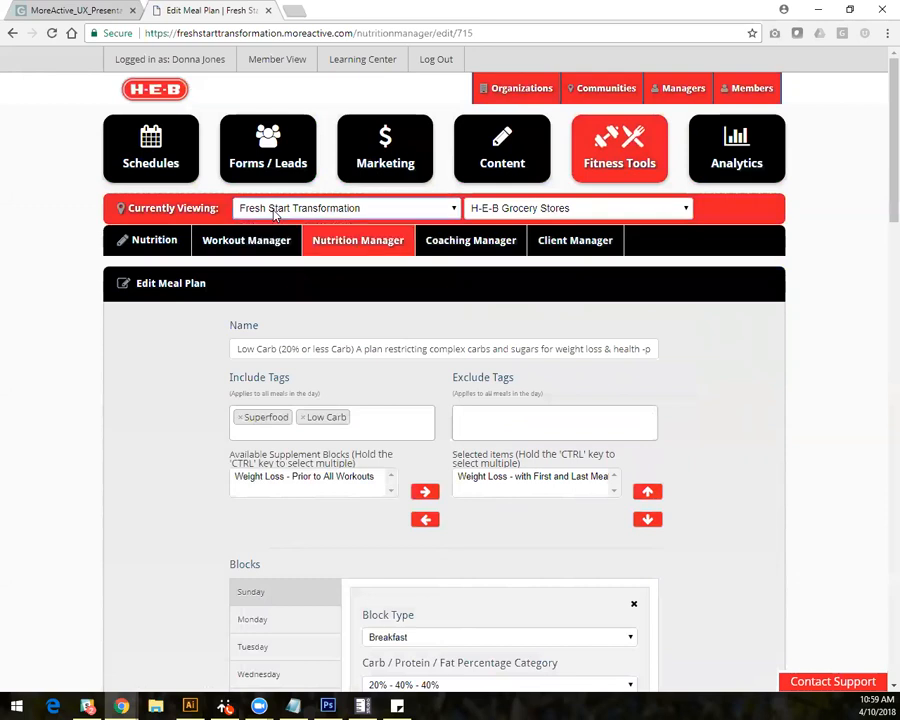
{"action": "left_click", "coordinate": [520, 208]}
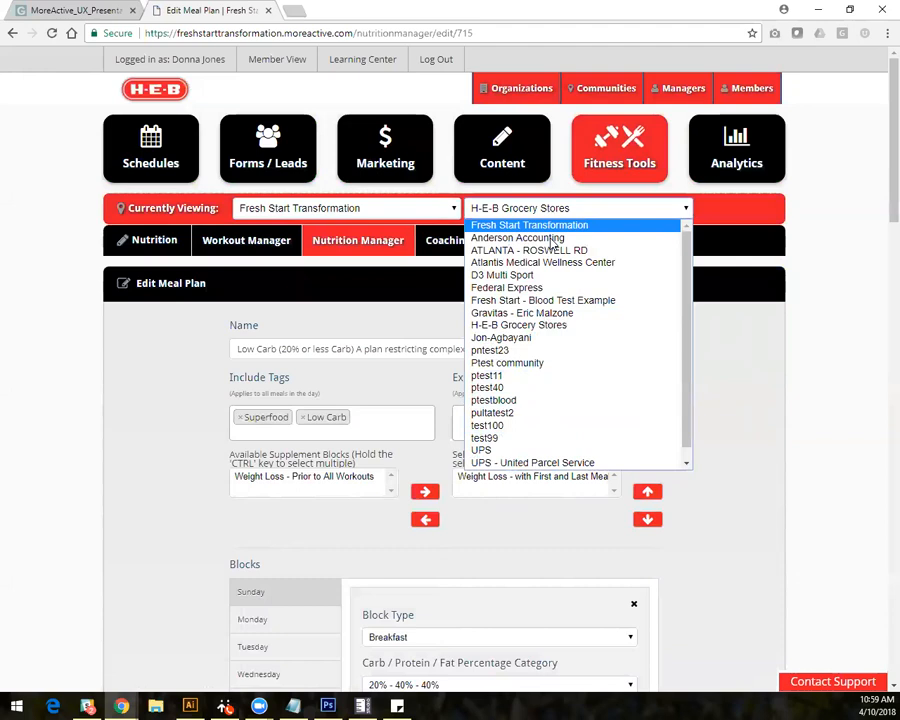
{"action": "left_click", "coordinate": [350, 208]}
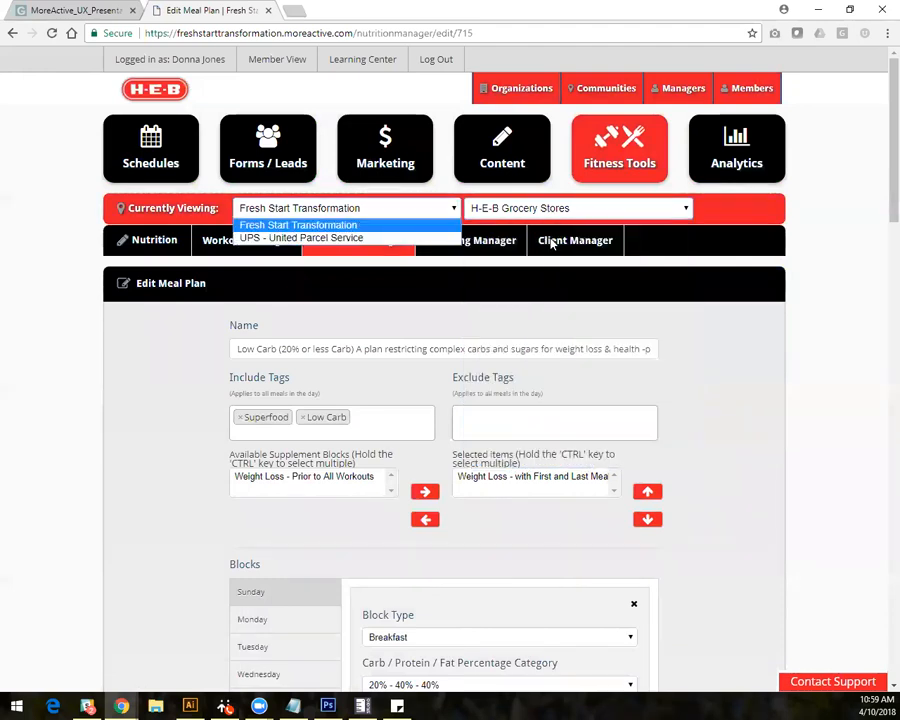
{"action": "left_click", "coordinate": [345, 237]}
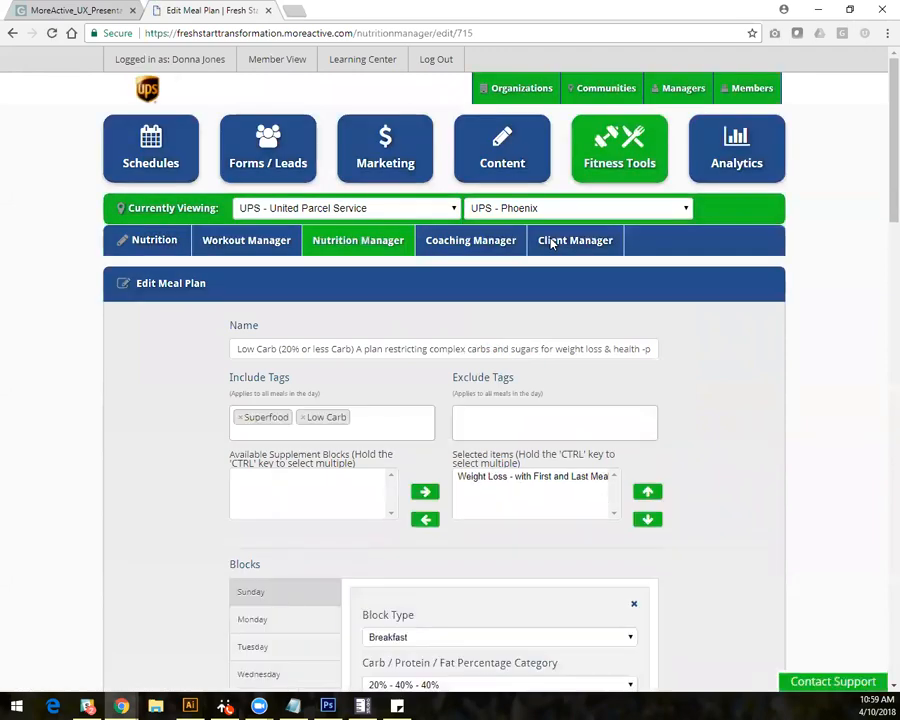
{"action": "left_click", "coordinate": [404, 207]}
{"action": "left_click", "coordinate": [404, 208]}
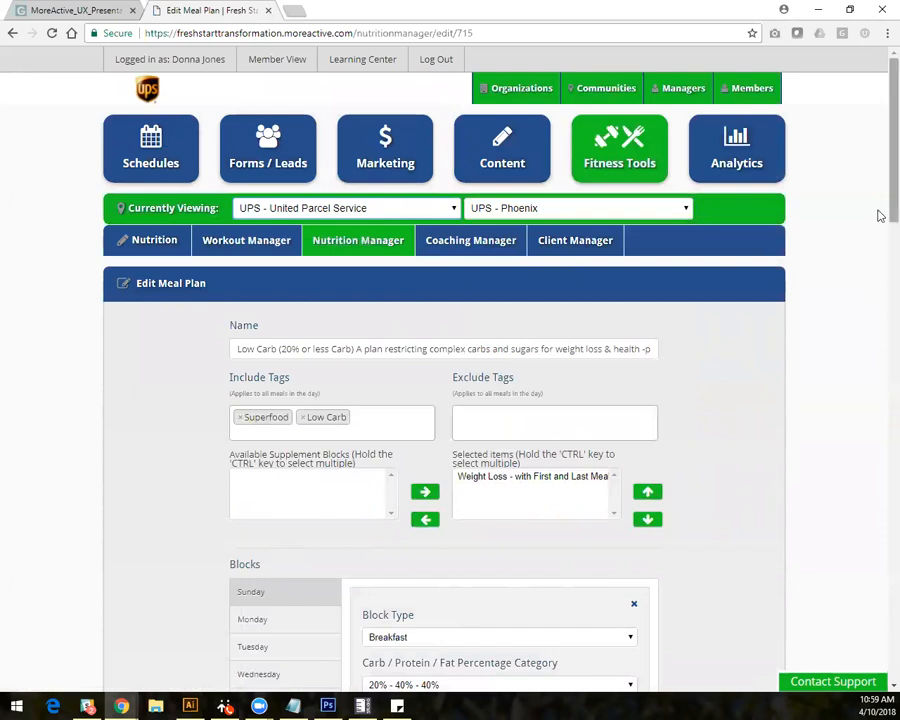
Examine which food databases the meal plan's Sunday blocks offer for the UPS organization.
{"action": "scroll", "coordinate": [874, 380], "scroll_direction": "down", "scroll_amount": 10}
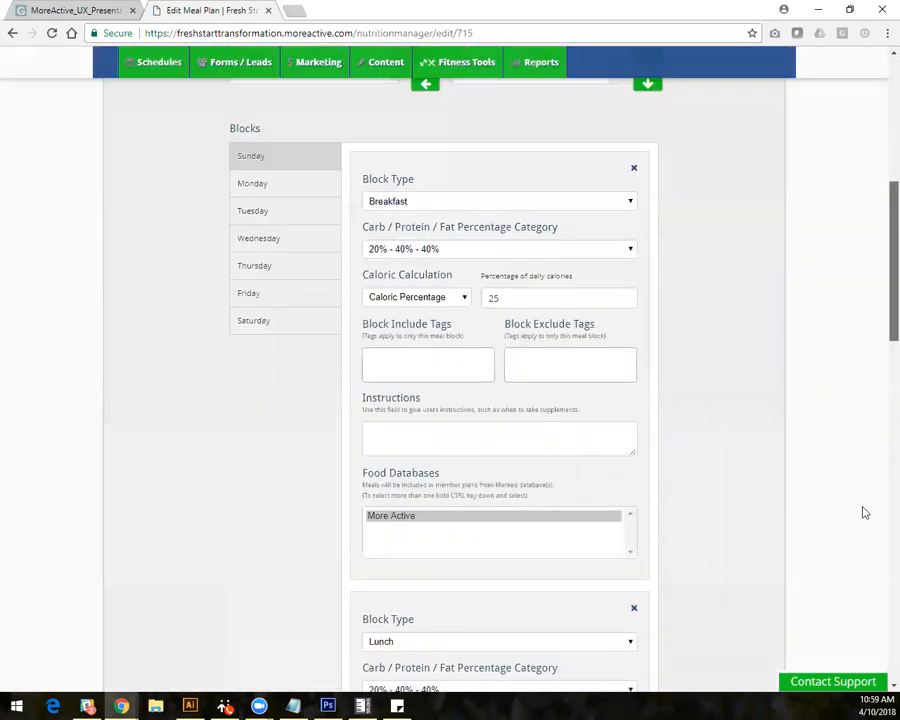
{"action": "scroll", "coordinate": [864, 642], "scroll_direction": "down", "scroll_amount": 4}
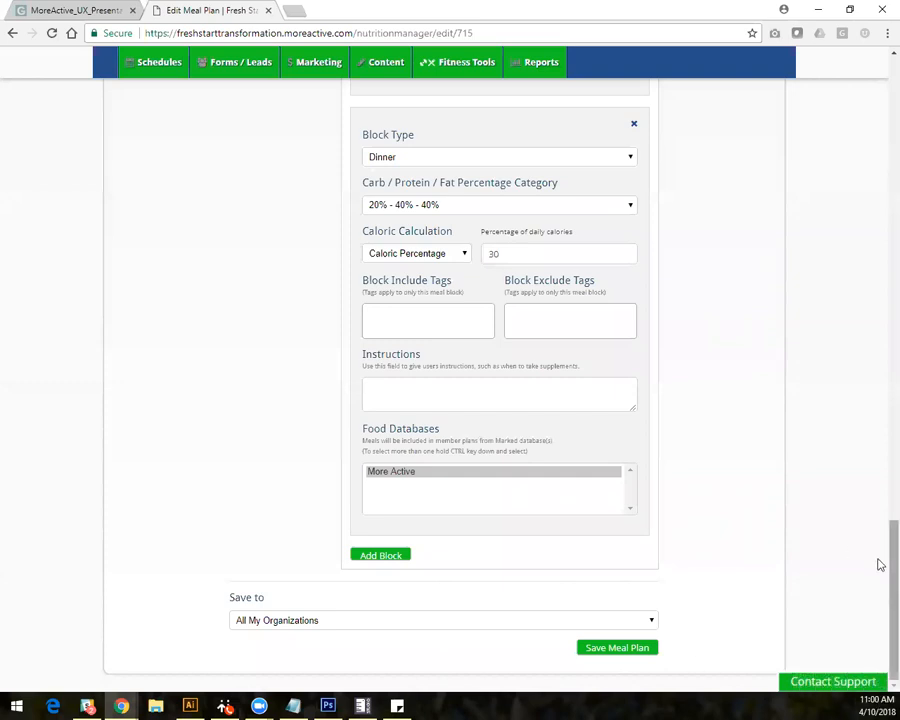
{"action": "scroll", "coordinate": [878, 560], "scroll_direction": "up", "scroll_amount": 15}
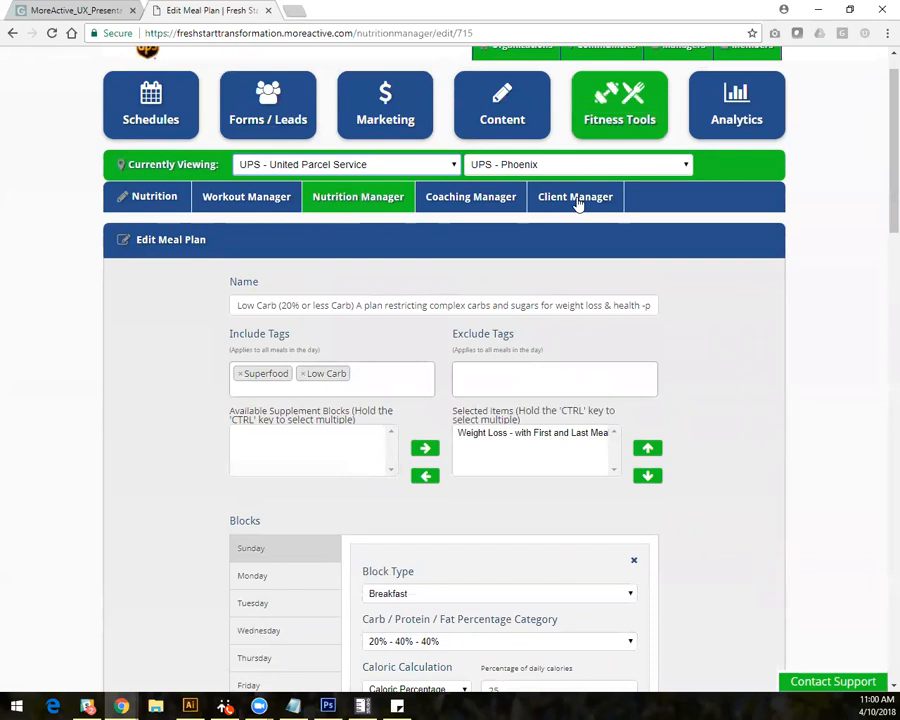
Leave the meal plan without saving and open the UPS organization's list of meals in the Nutrition Manager.
{"action": "left_click", "coordinate": [347, 203]}
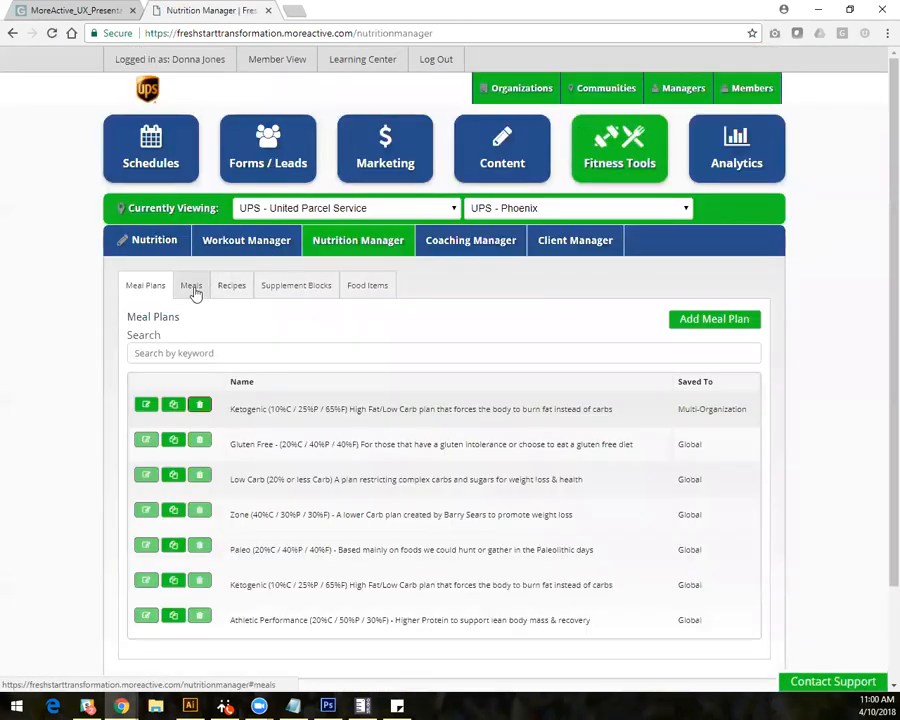
{"action": "left_click", "coordinate": [193, 288]}
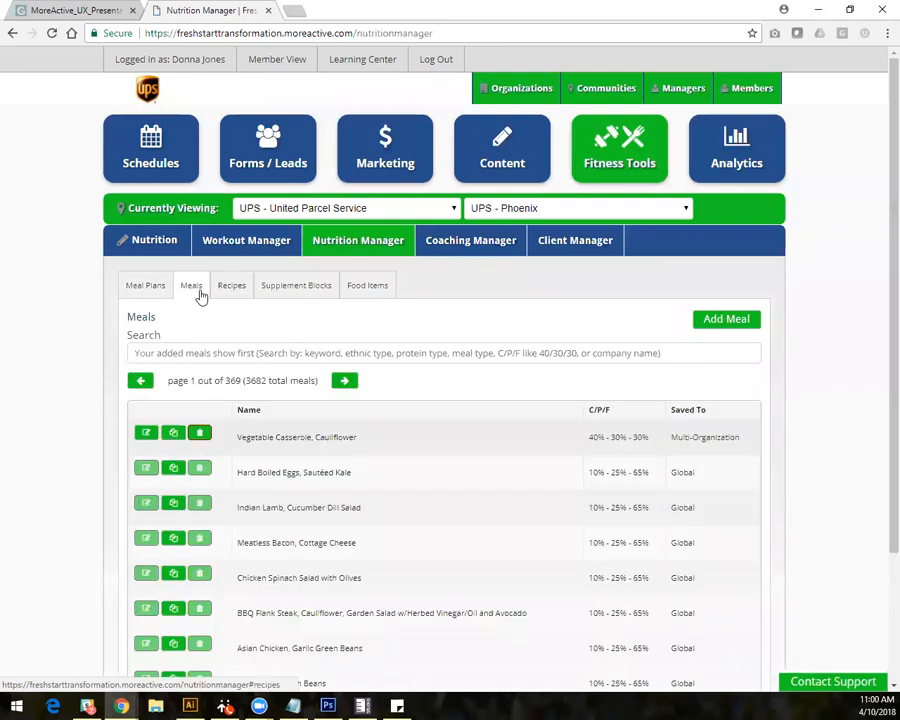
{"action": "scroll", "coordinate": [850, 494], "scroll_direction": "down", "scroll_amount": 1}
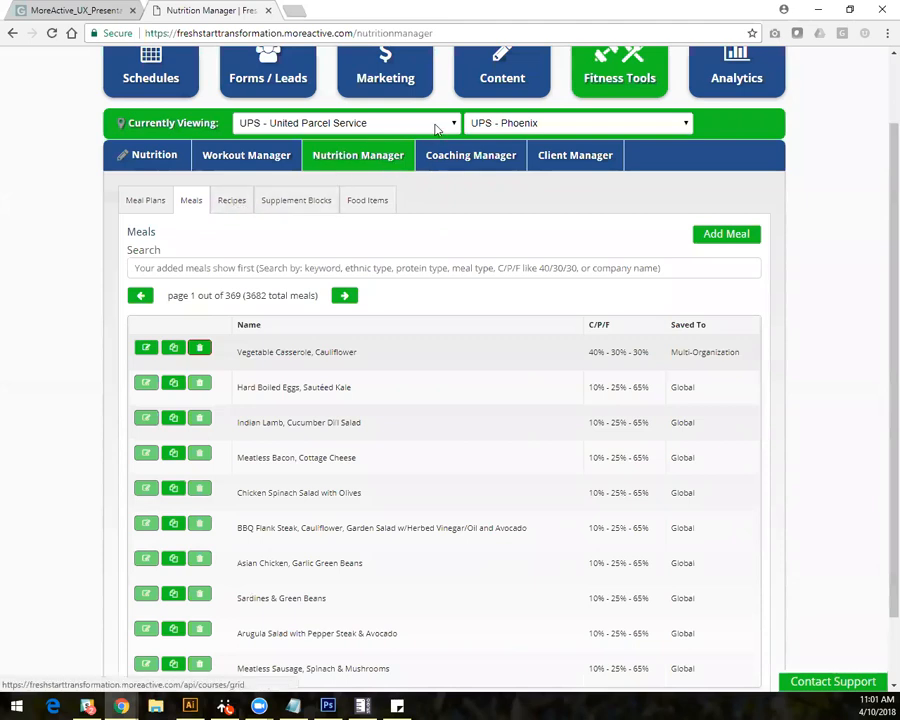
Check which organizations can be viewed, keeping UPS - United Parcel Service selected for the meals list.
{"action": "left_click", "coordinate": [435, 125]}
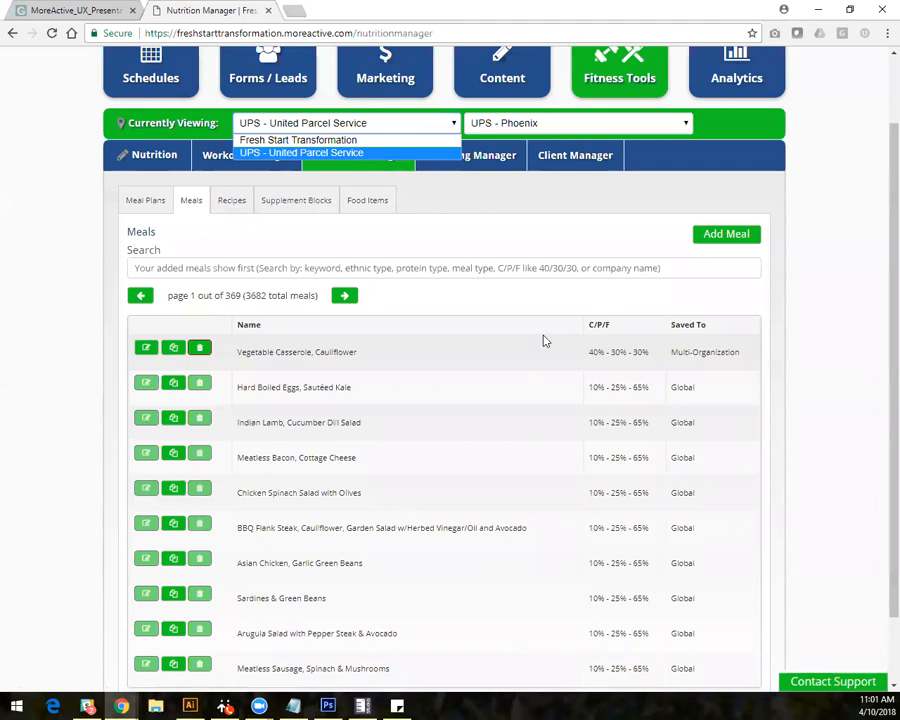
{"action": "left_click", "coordinate": [445, 127]}
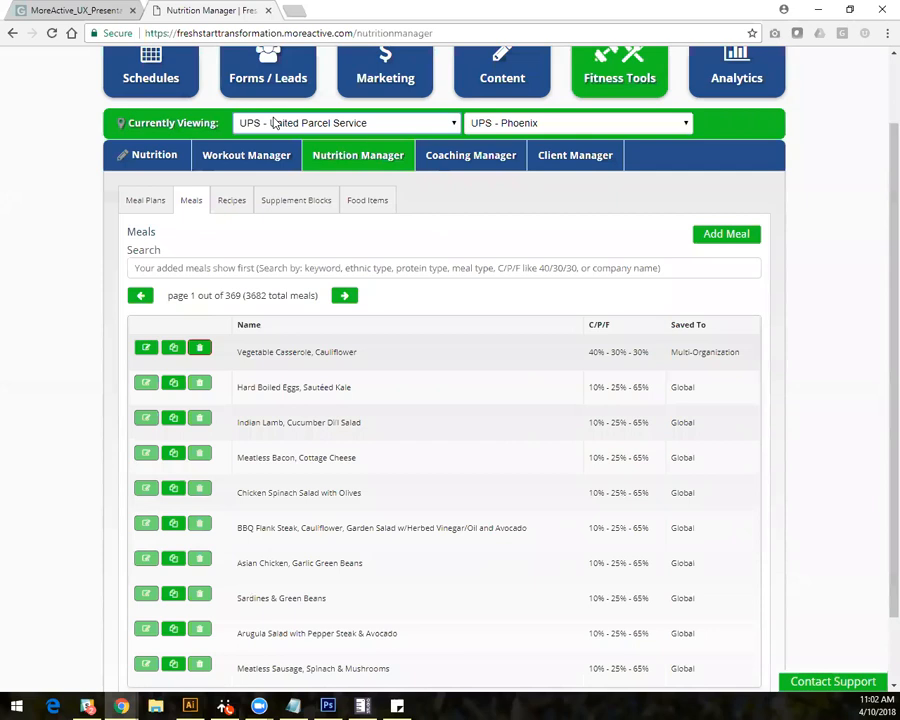
{"action": "key", "text": "alt+Tab"}
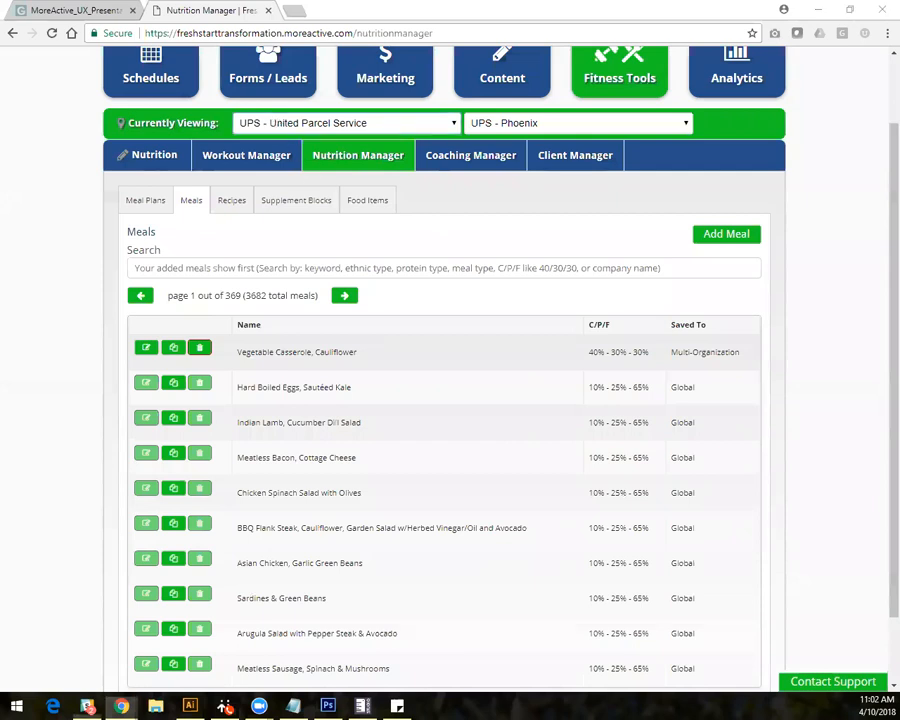
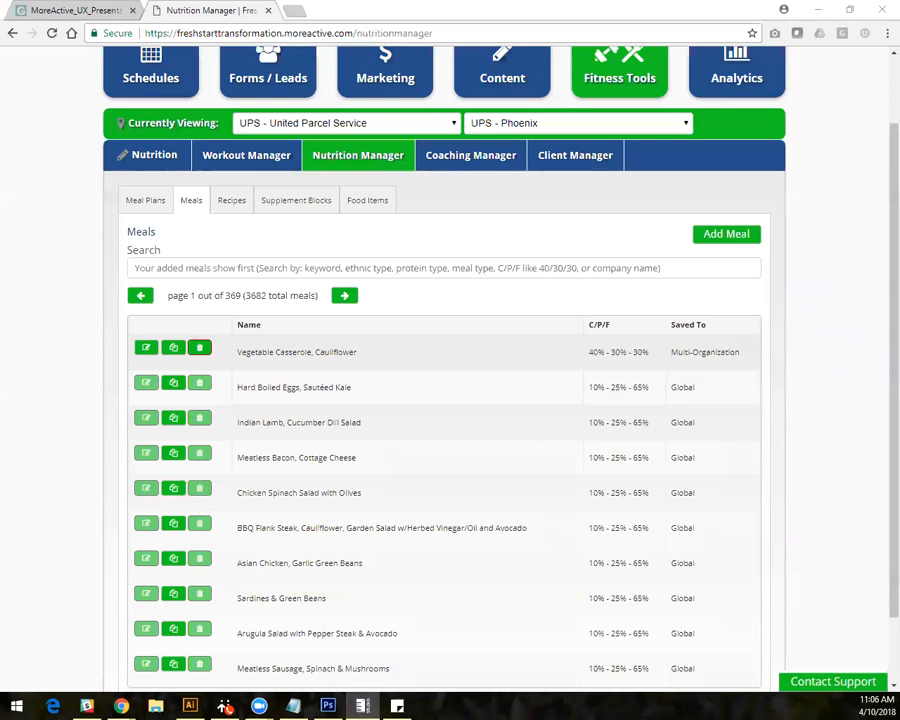
{"action": "scroll", "coordinate": [876, 170], "scroll_direction": "up", "scroll_amount": 2}
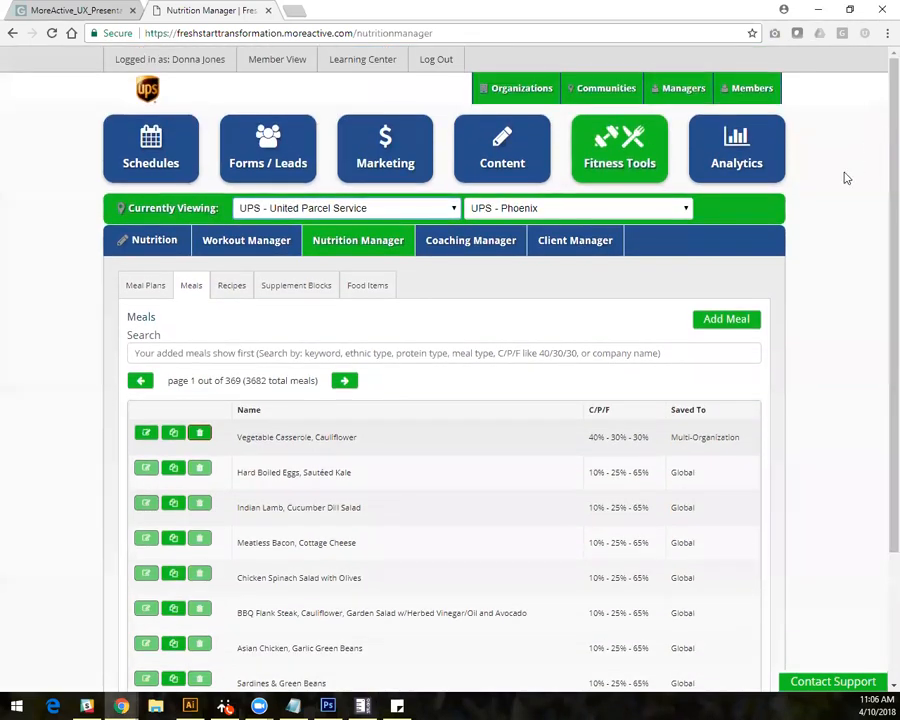